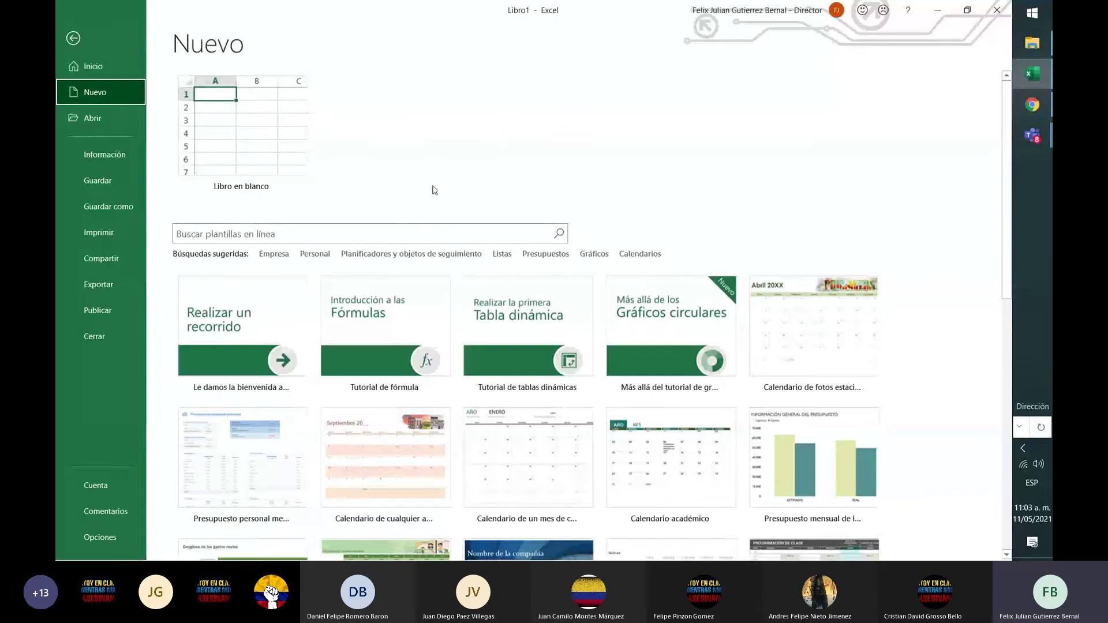
Create a blank workbook and save it on the Desktop as a macro-enabled workbook named inicio
left_click(295, 135)
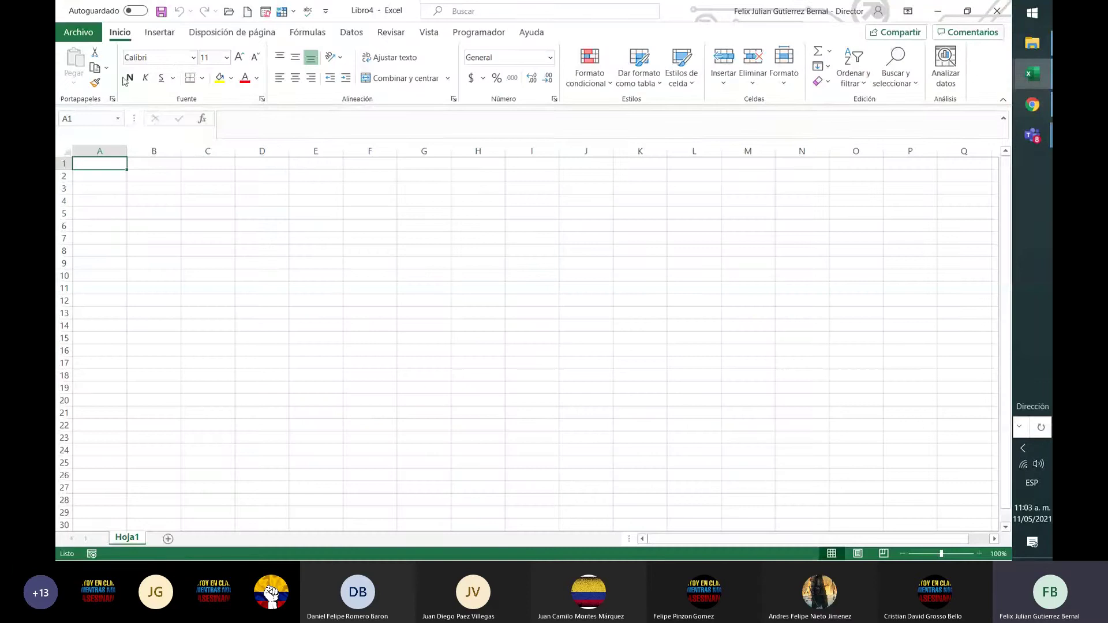
left_click(77, 32)
left_click(115, 207)
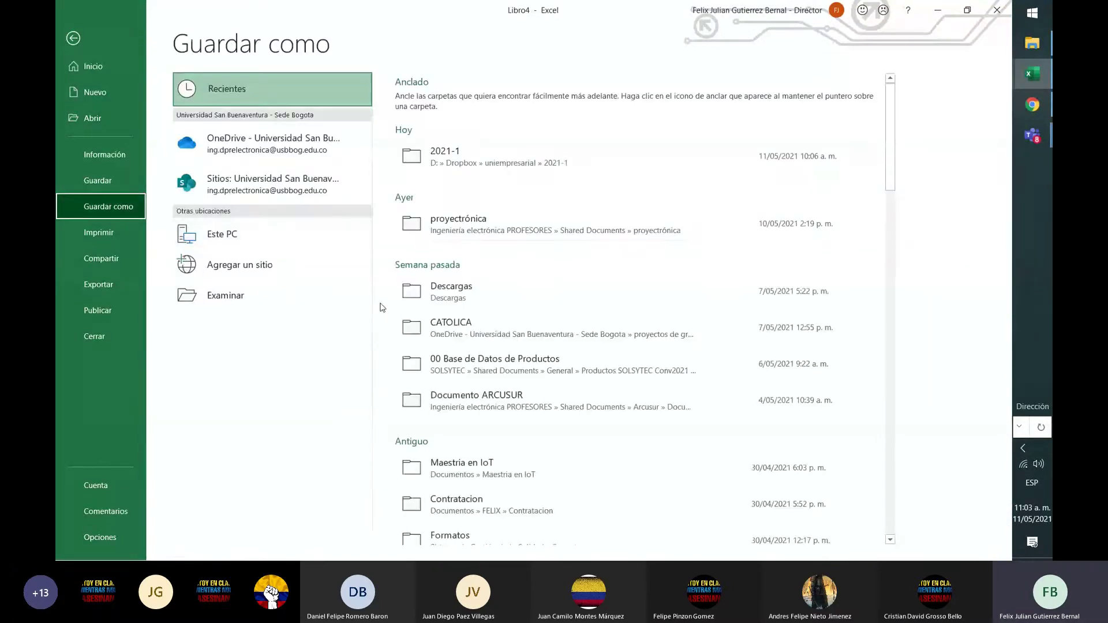
left_click(300, 301)
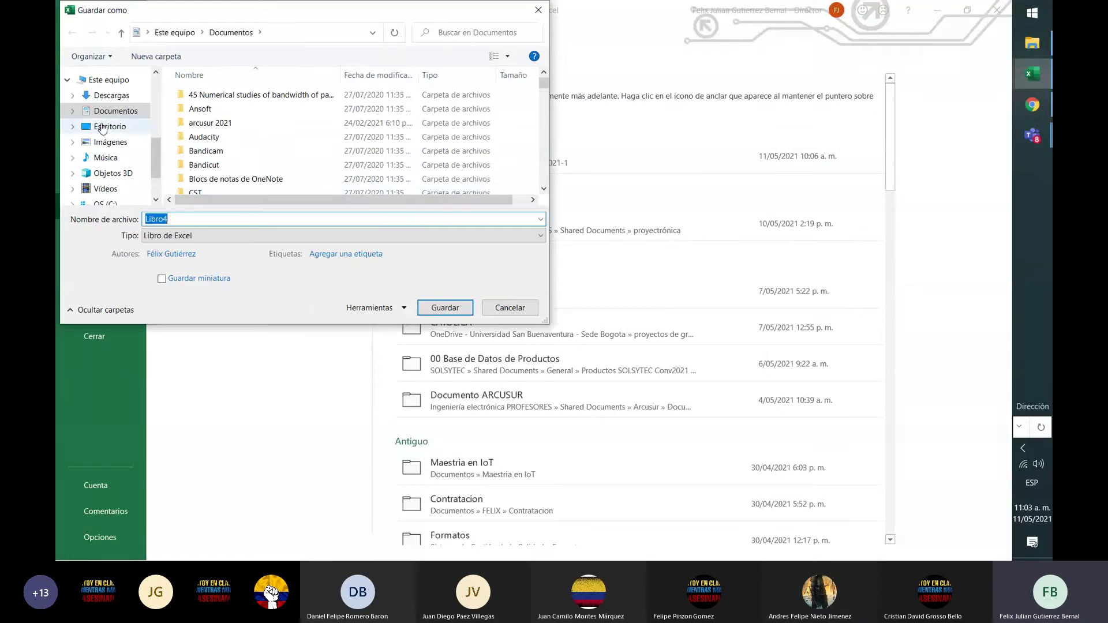
left_click(102, 127)
left_click(214, 236)
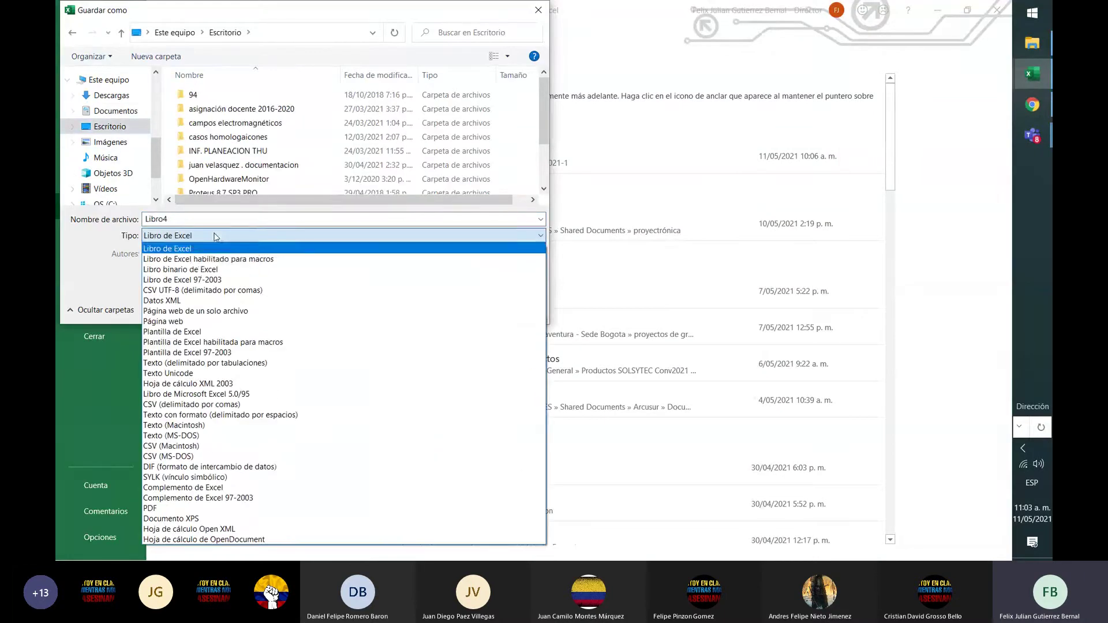
left_click(231, 261)
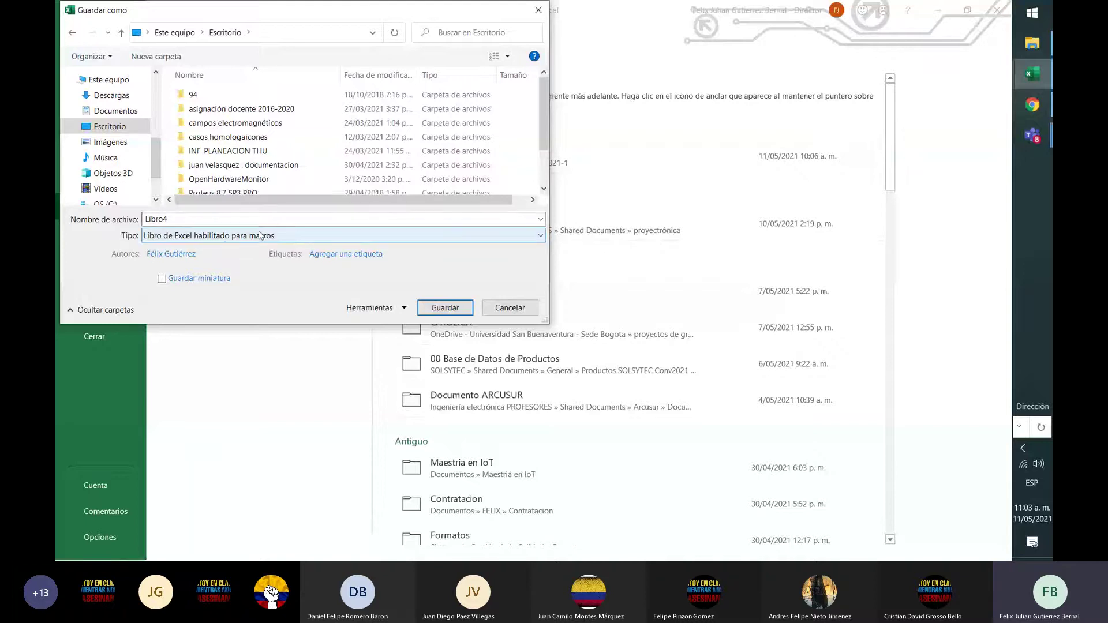
double_click(274, 218)
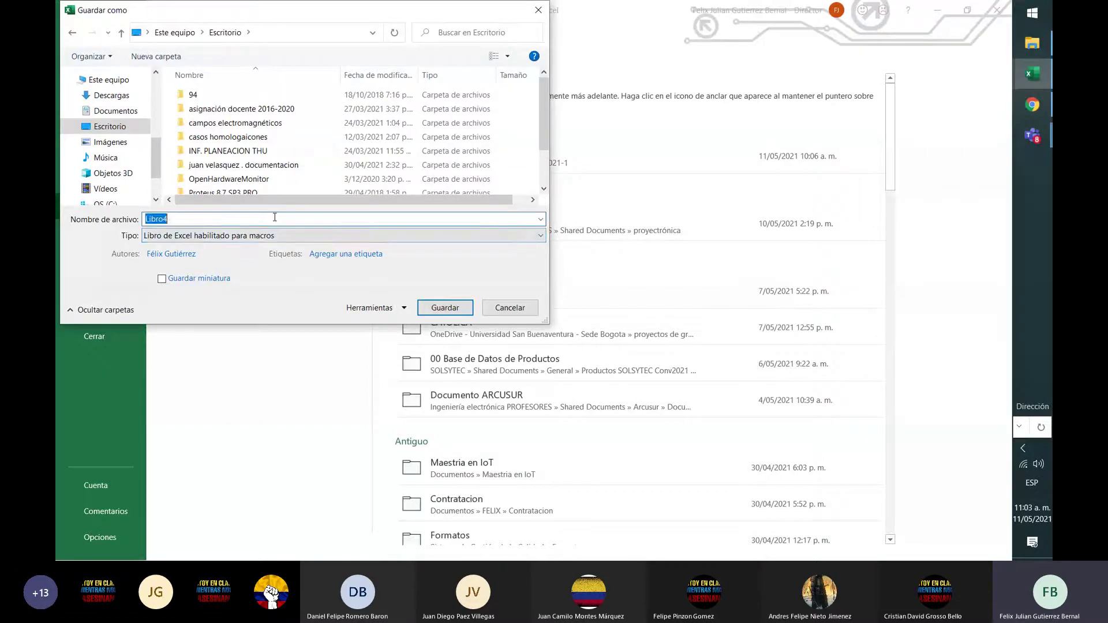
type("inicio")
key("Return")
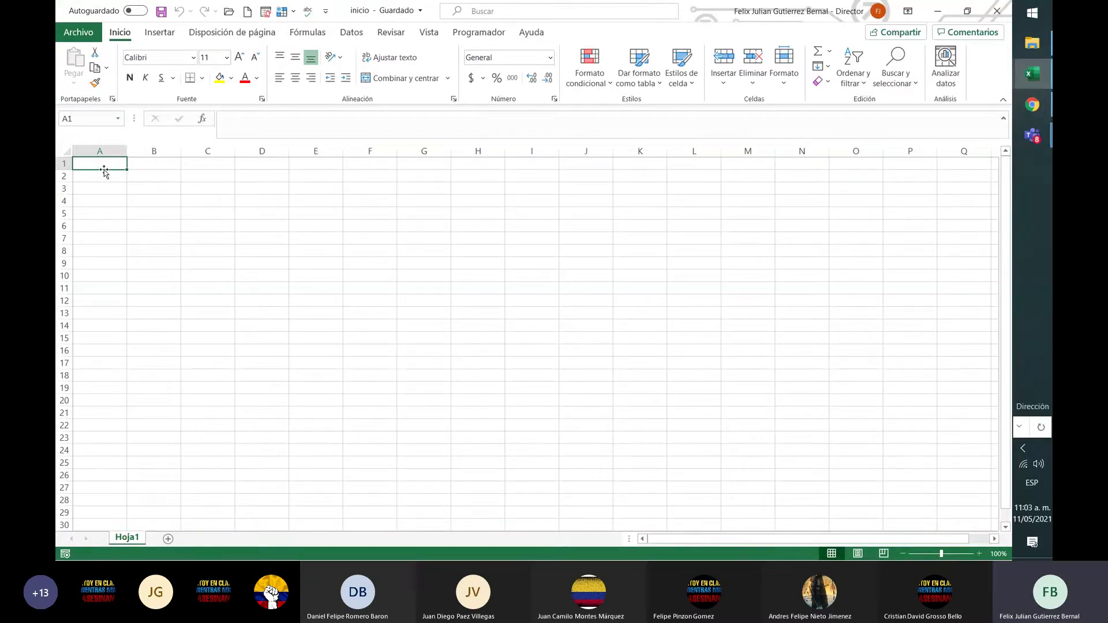
left_click_drag(105, 172, 459, 372)
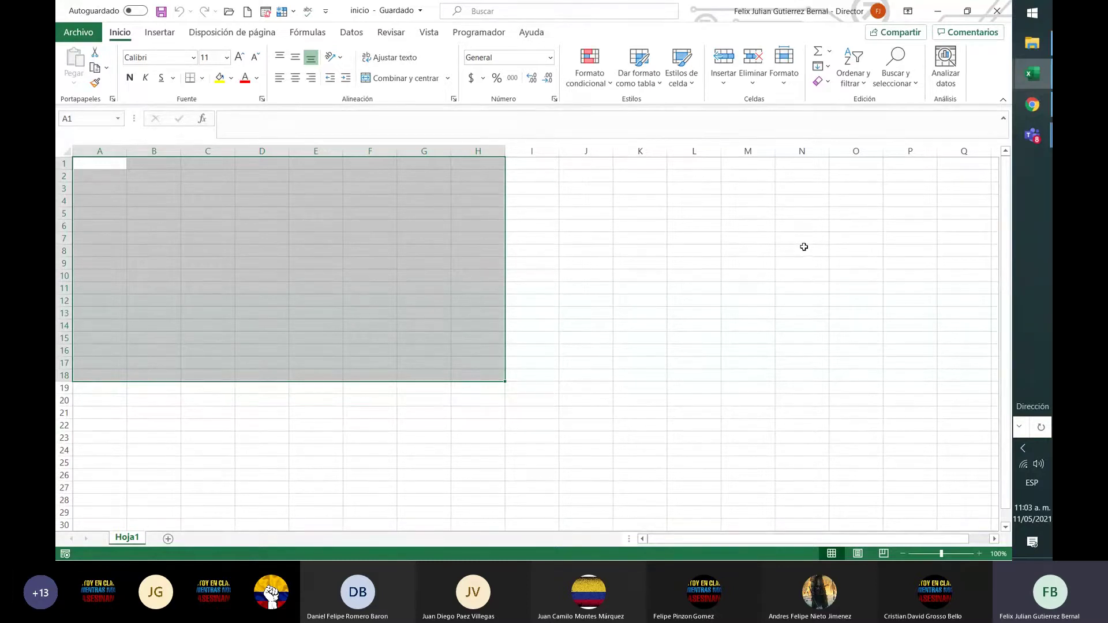
left_click(148, 203)
left_click_drag(110, 166, 470, 399)
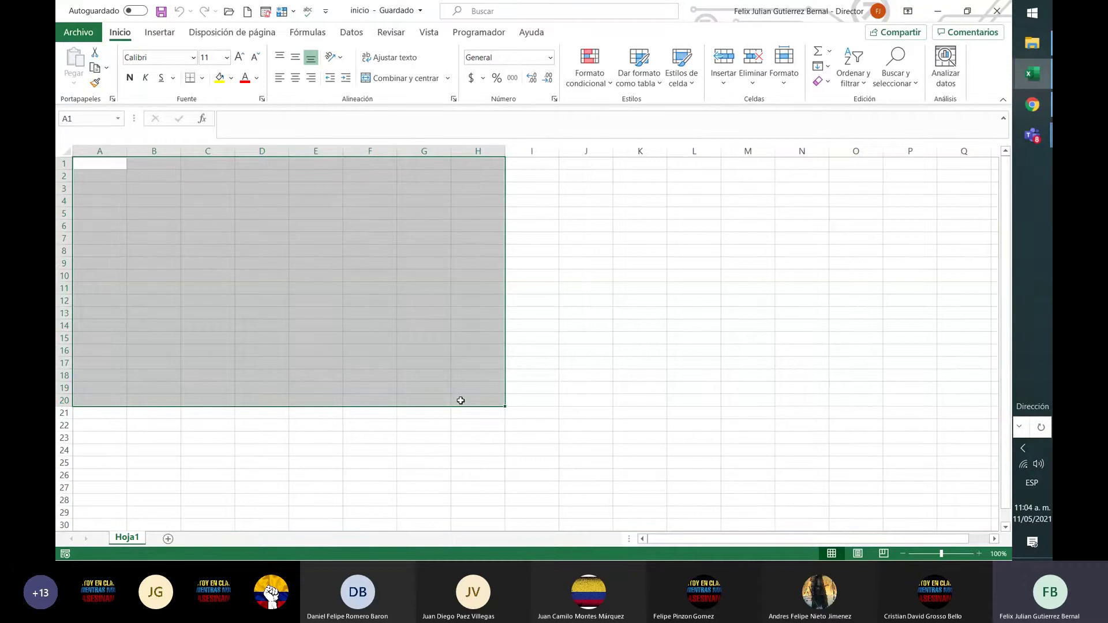
key("shift+Right")
key("shift+Right")
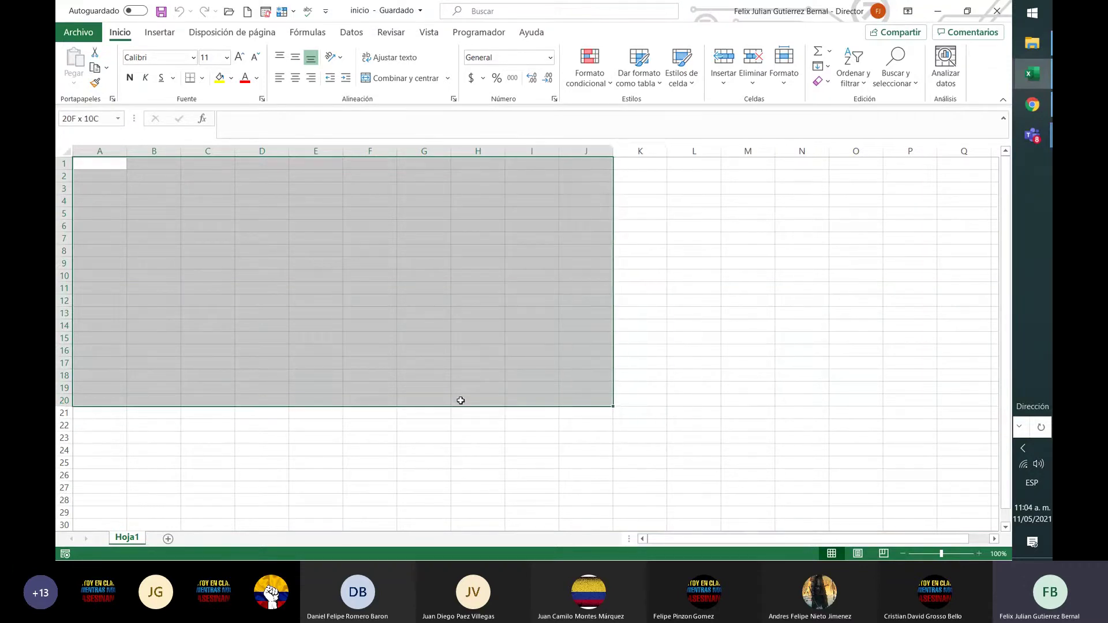
key("shift+Left")
key("shift+Left")
key("shift+Left")
key("shift+Down")
key("shift+Down")
key("shift+Right")
key("shift+Down")
key("shift+Up")
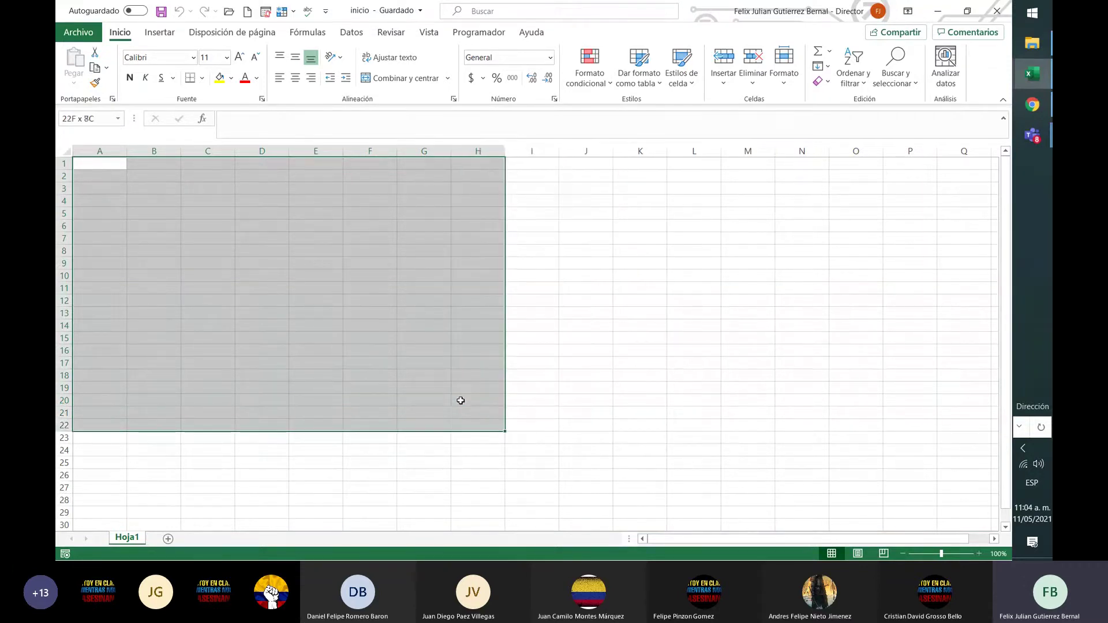
key("shift+Right")
key("shift+Up")
key("shift+Up")
key("shift+Up")
key("shift+Down")
key("shift+Left")
key("shift+Left")
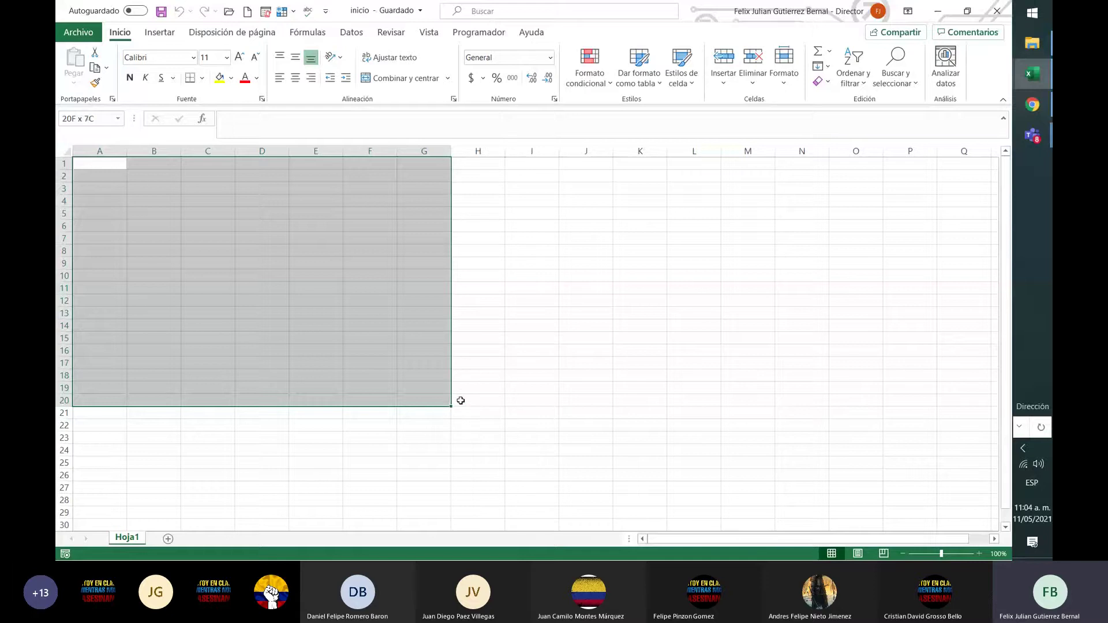
key("shift+Down")
key("shift+Up")
key("shift+Up")
key("shift+Up")
key("shift+Right")
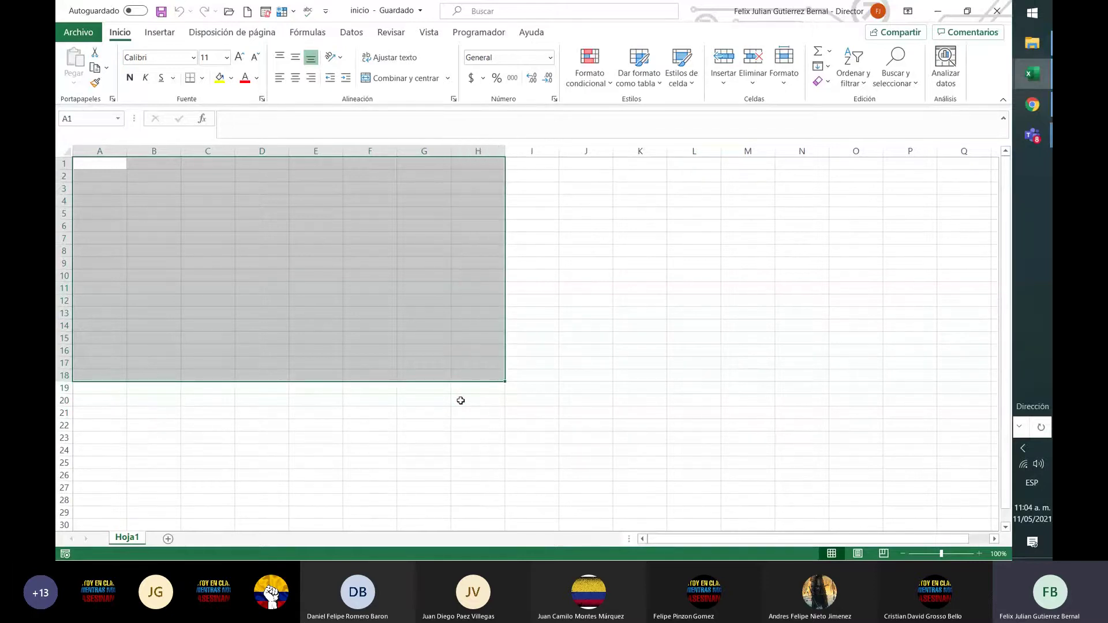
Enter 1, 2, 3 and 4 in A1:A4 and 5, 6, 7, 7, 89 and 90 in A6:A11
key("Down")
key("Up")
type("1")
key("Return")
type("2")
key("Return")
type("3")
key("Return")
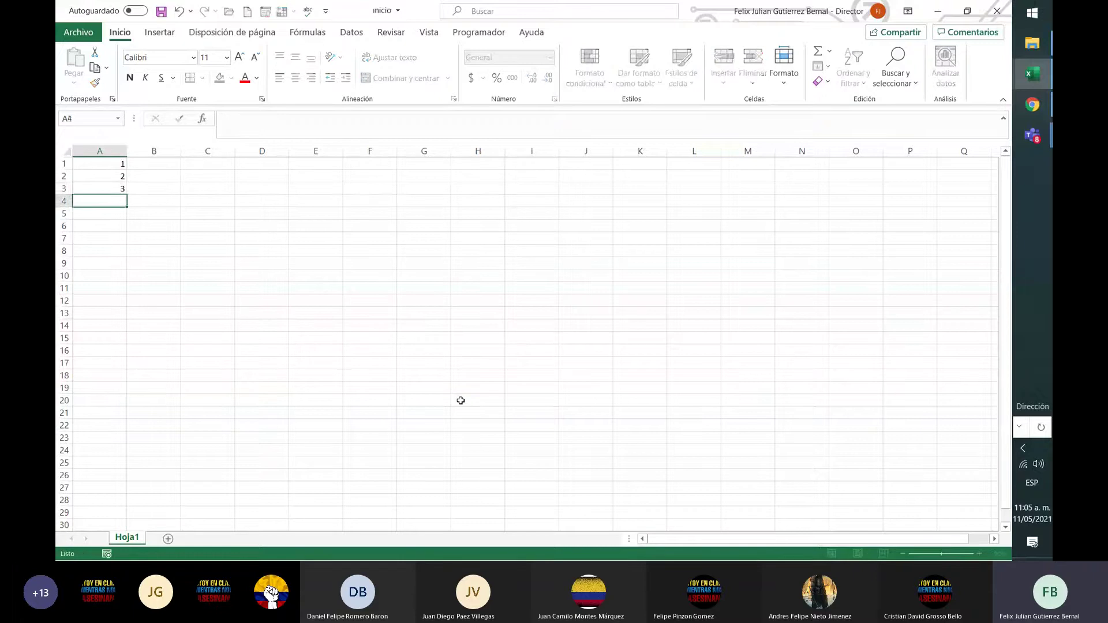
type("4  5 6 7 7 89 90")
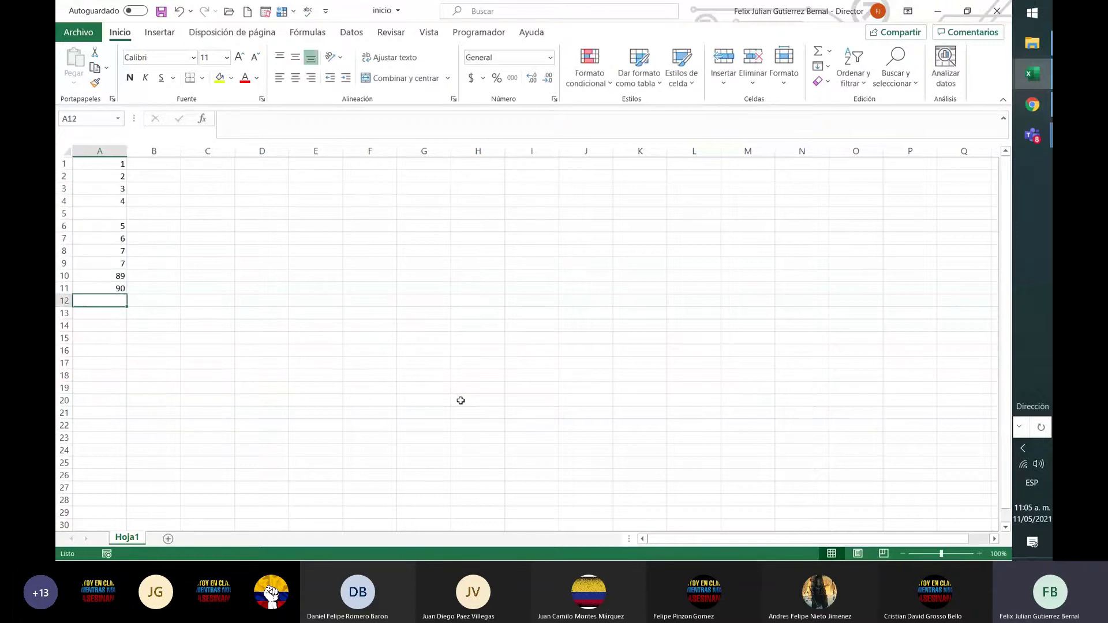
Fill the empty cell A5 with the value 4
key("Up")
key("Up")
key("Up")
key("Up")
key("Up")
key("Up")
key("Up")
type("4")
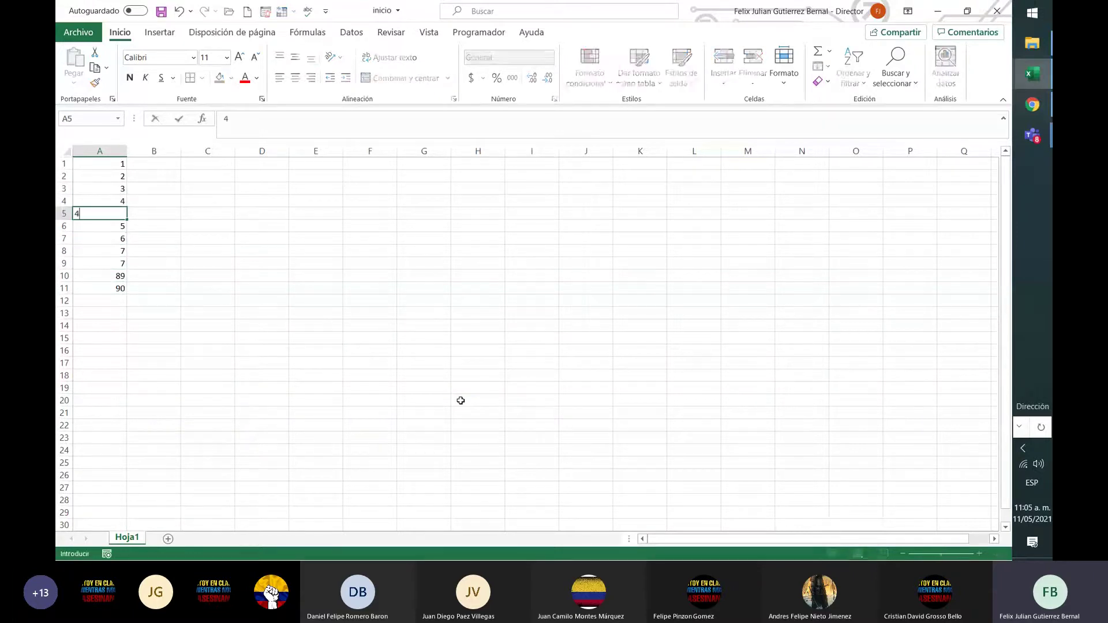
key("ctrl+Return")
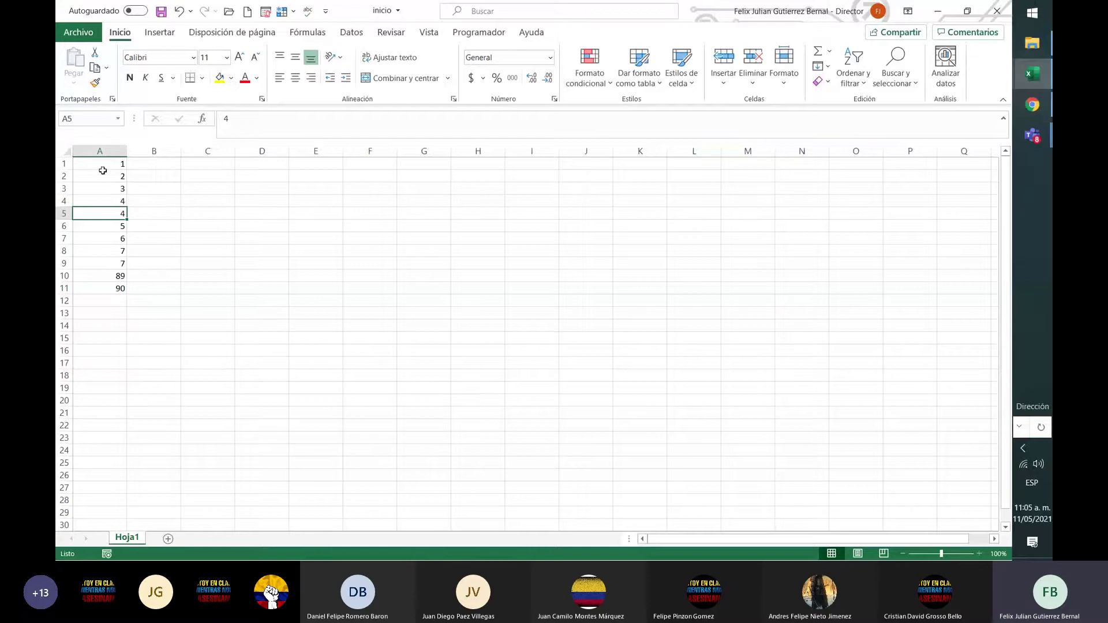
Extend the column A values as a series down to row 21 and fill them across through column H
left_click_drag(103, 170, 124, 413)
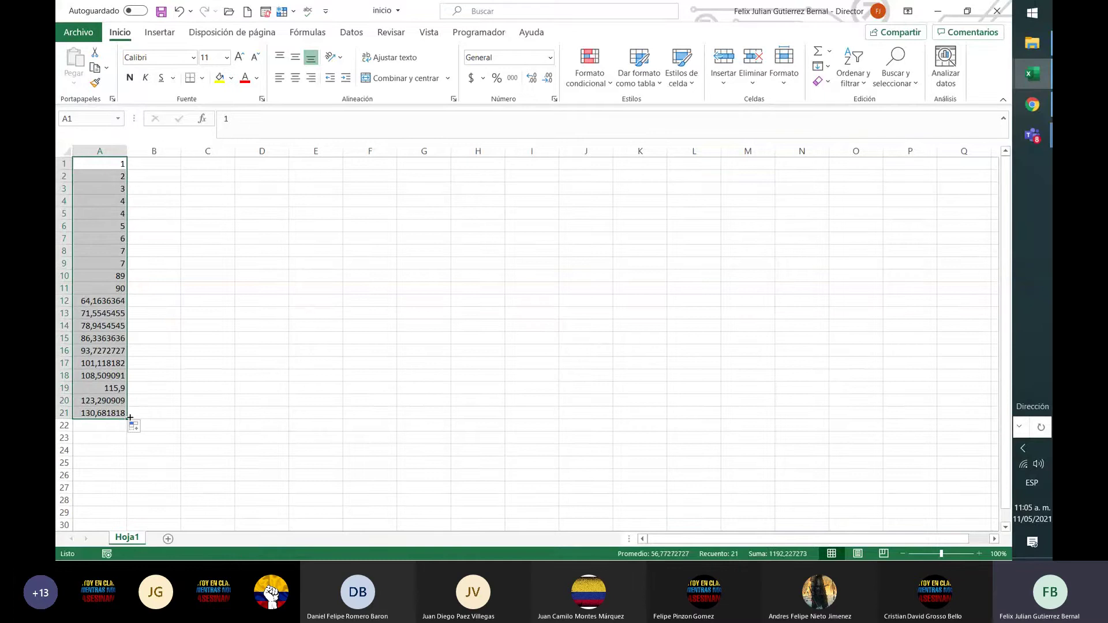
left_click_drag(129, 417, 503, 410)
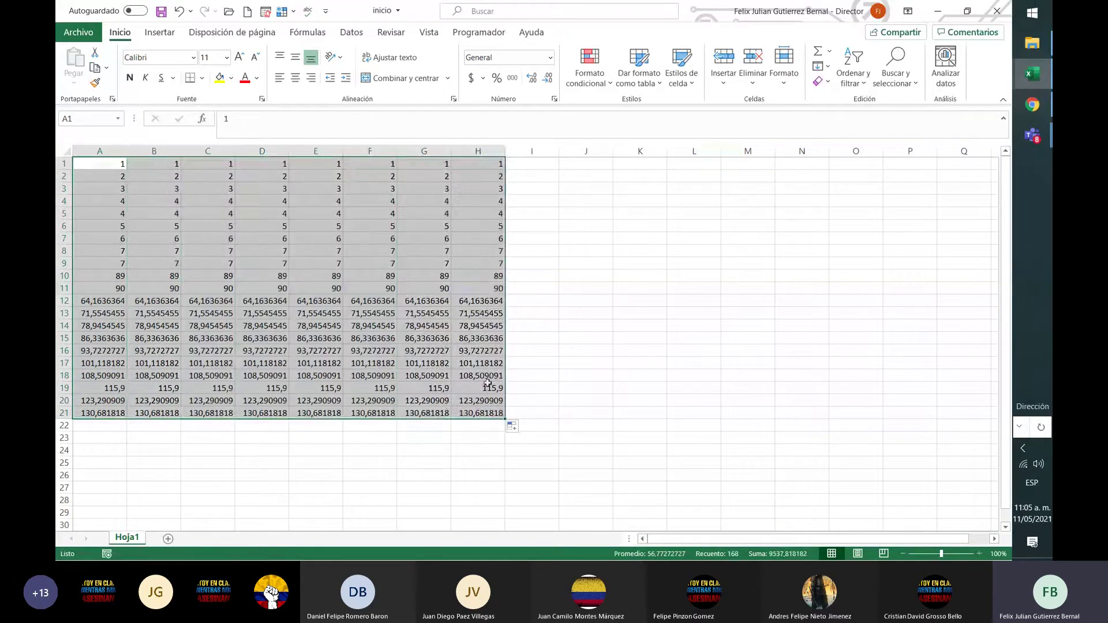
left_click(424, 263)
left_click(679, 372)
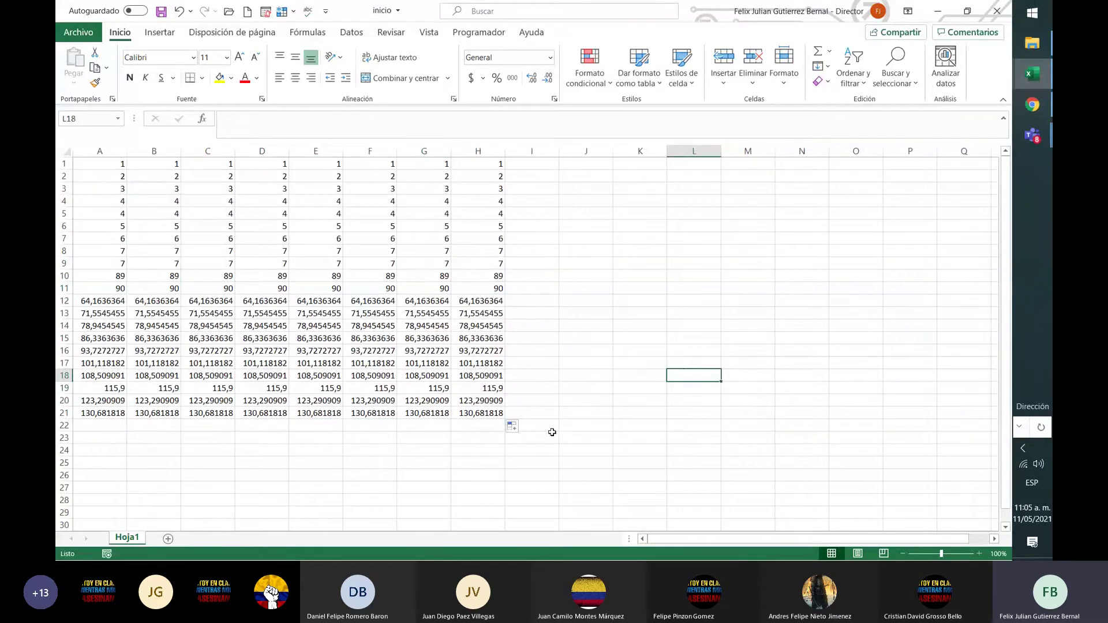
left_click(382, 326)
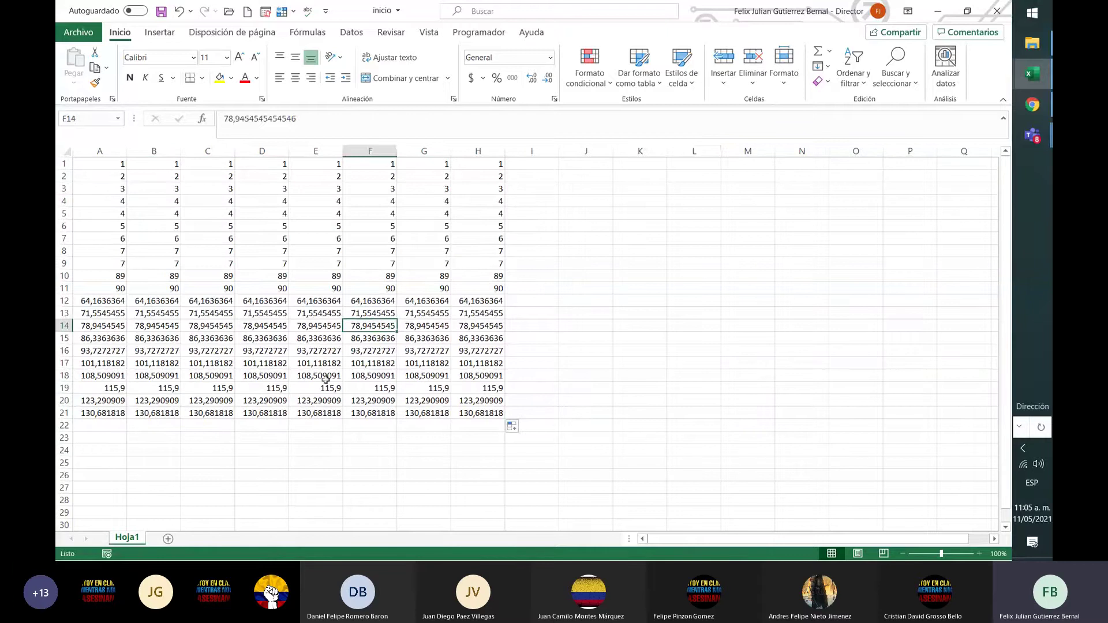
left_click(307, 276)
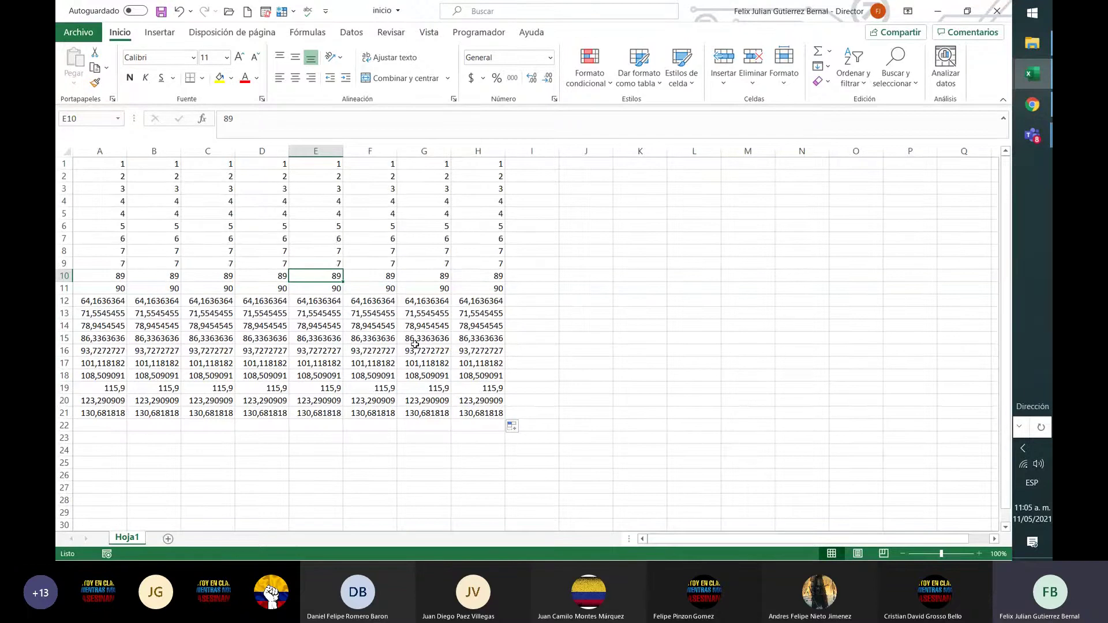
Check in the ribbon customization options that the Programador main tab is enabled
left_click(488, 29)
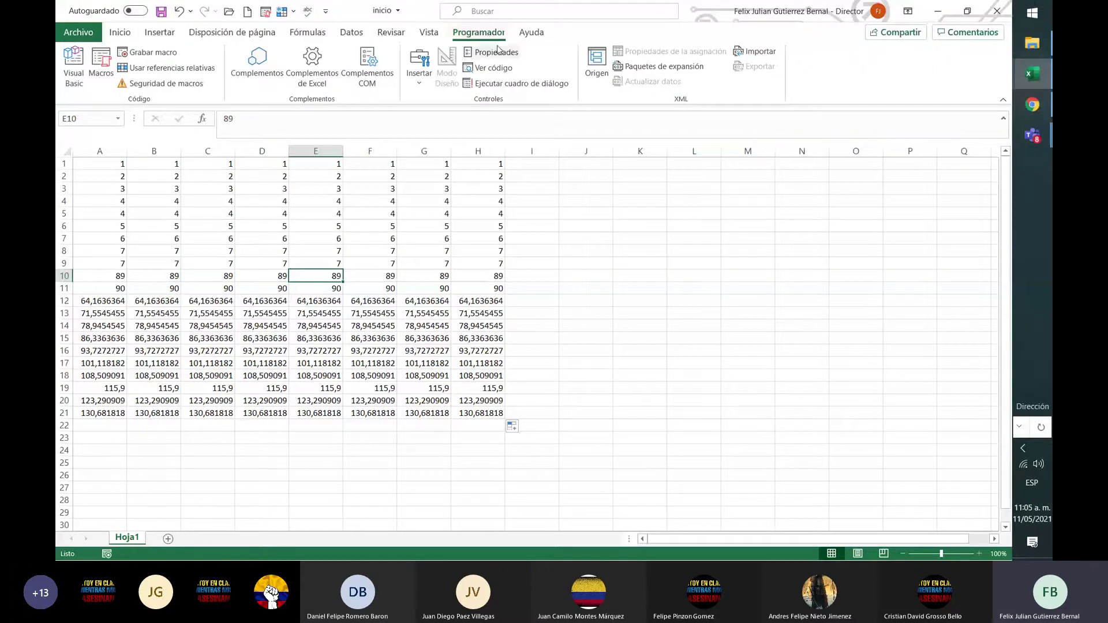
left_click(79, 32)
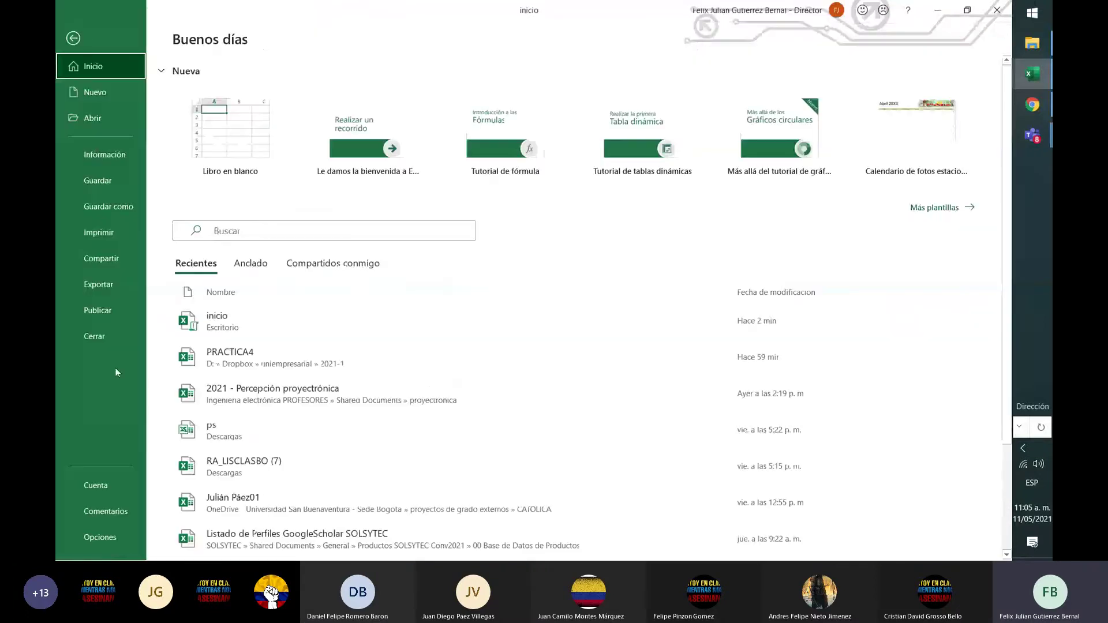
left_click(115, 536)
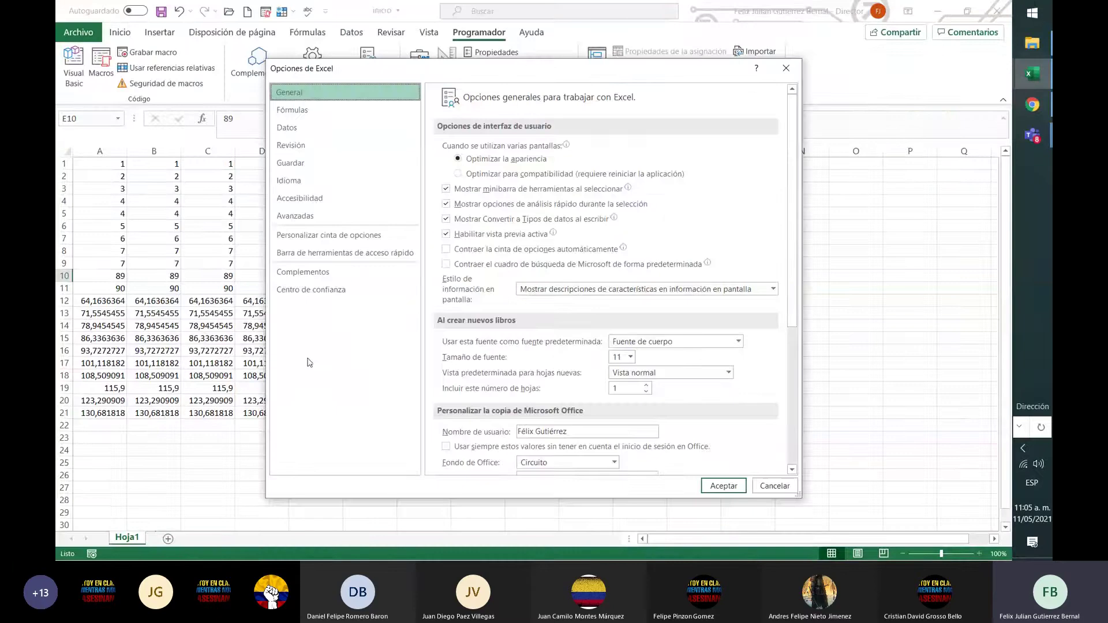
left_click(389, 238)
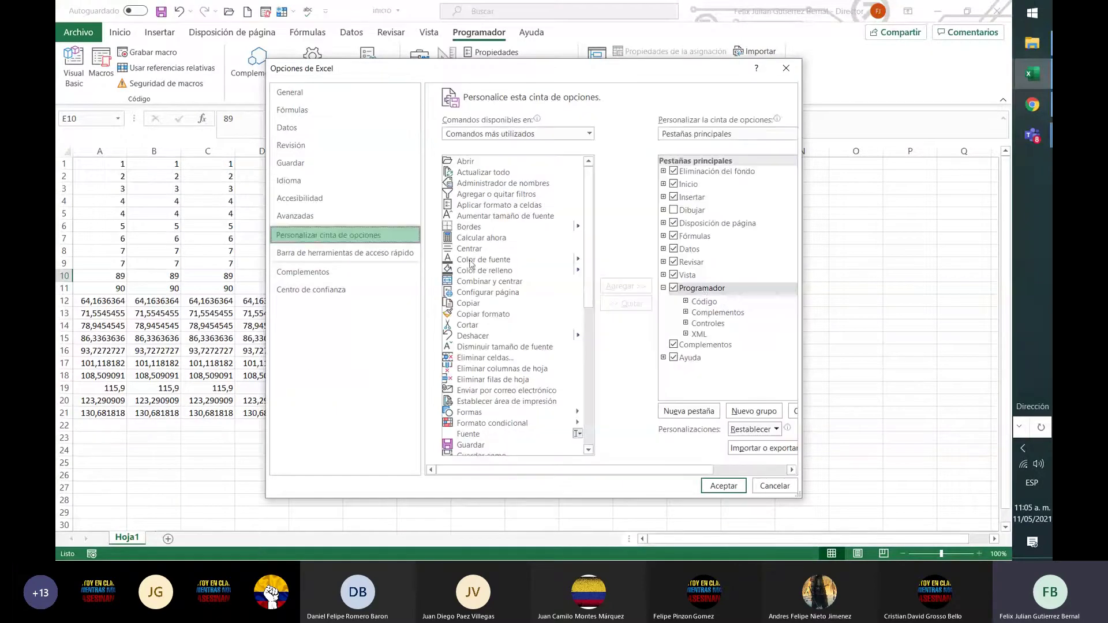
left_click(677, 292)
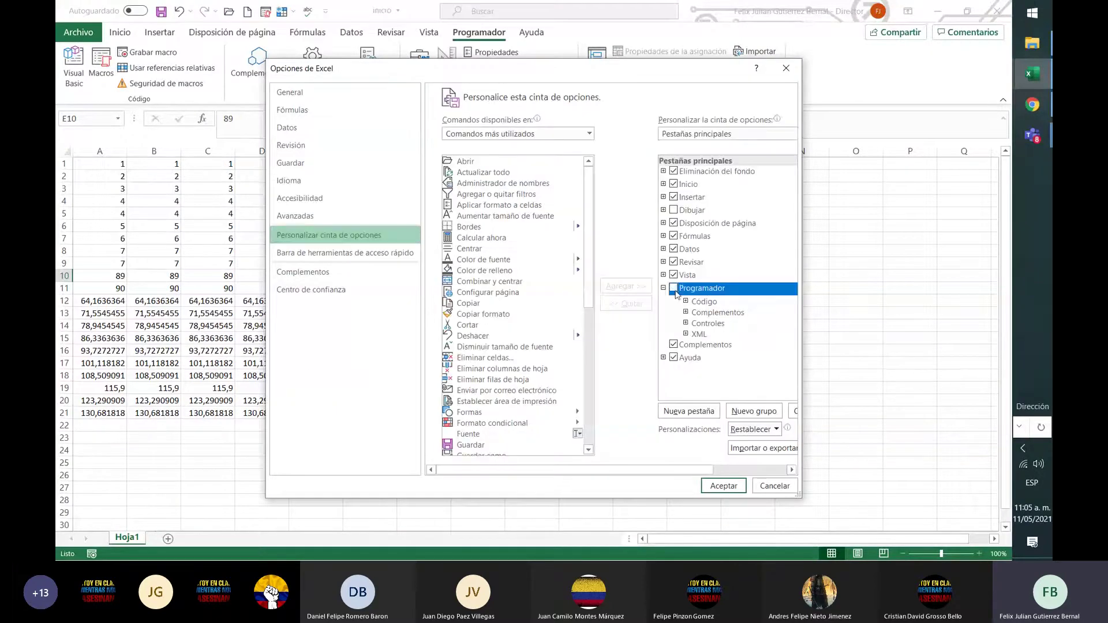
left_click(727, 484)
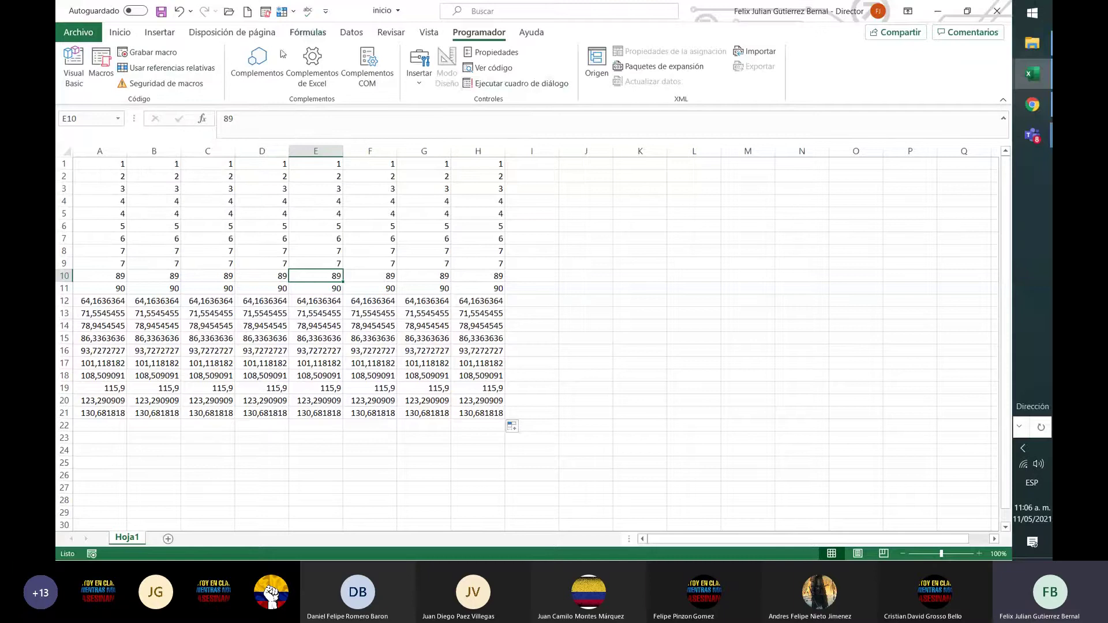
Insert a form control button across columns I and J beside the data, accept the suggested macro name, and shift it slightly down
left_click(421, 91)
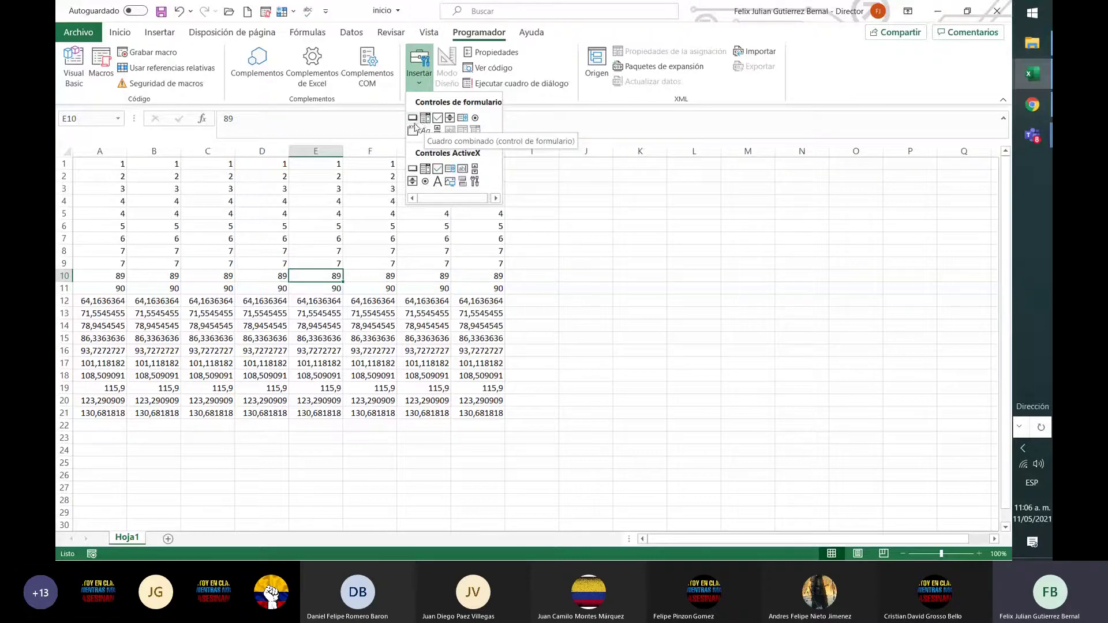
left_click(412, 118)
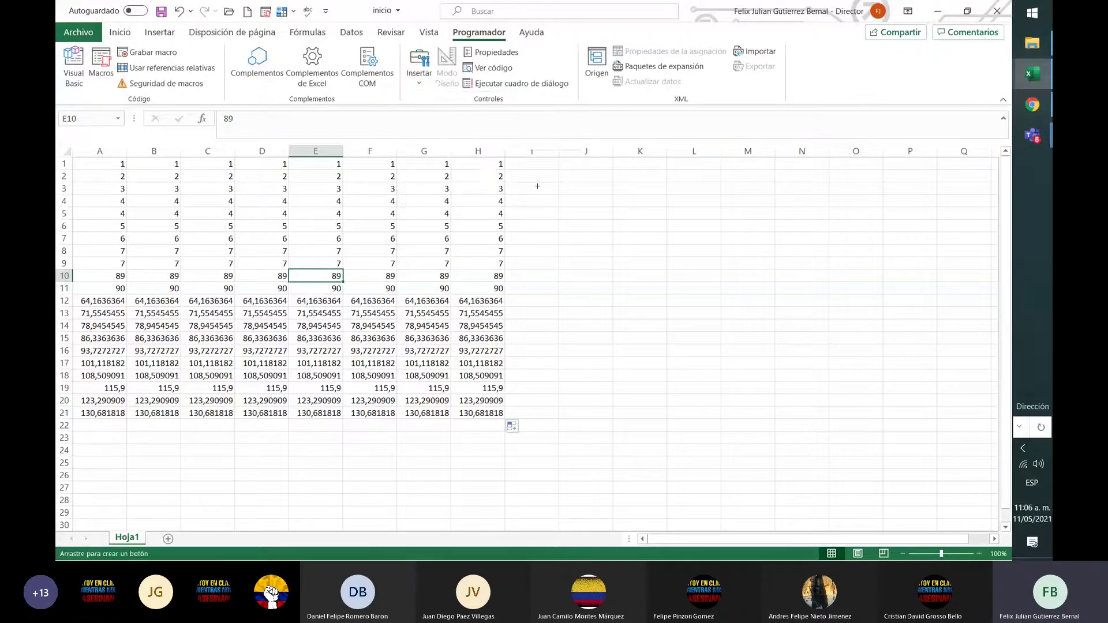
left_click_drag(535, 160, 609, 208)
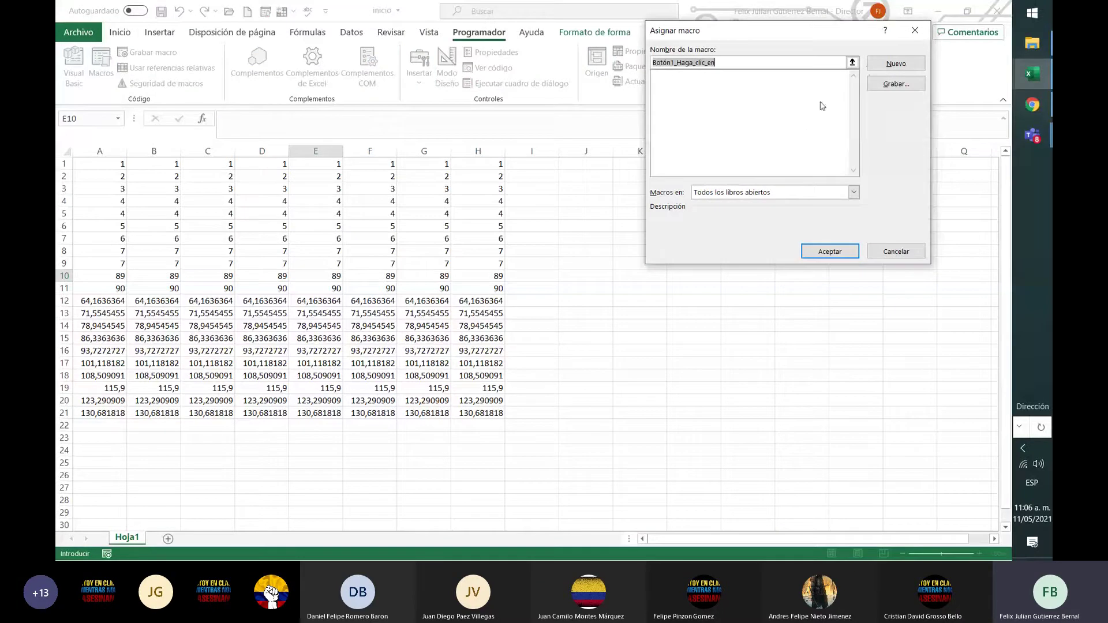
left_click(844, 251)
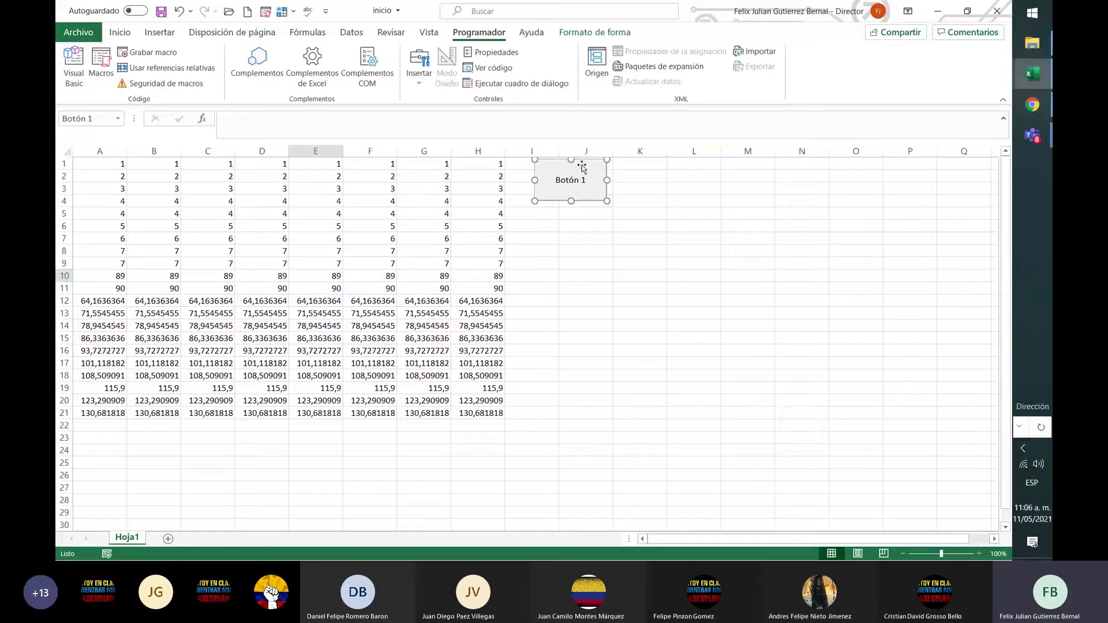
left_click_drag(582, 166, 578, 180)
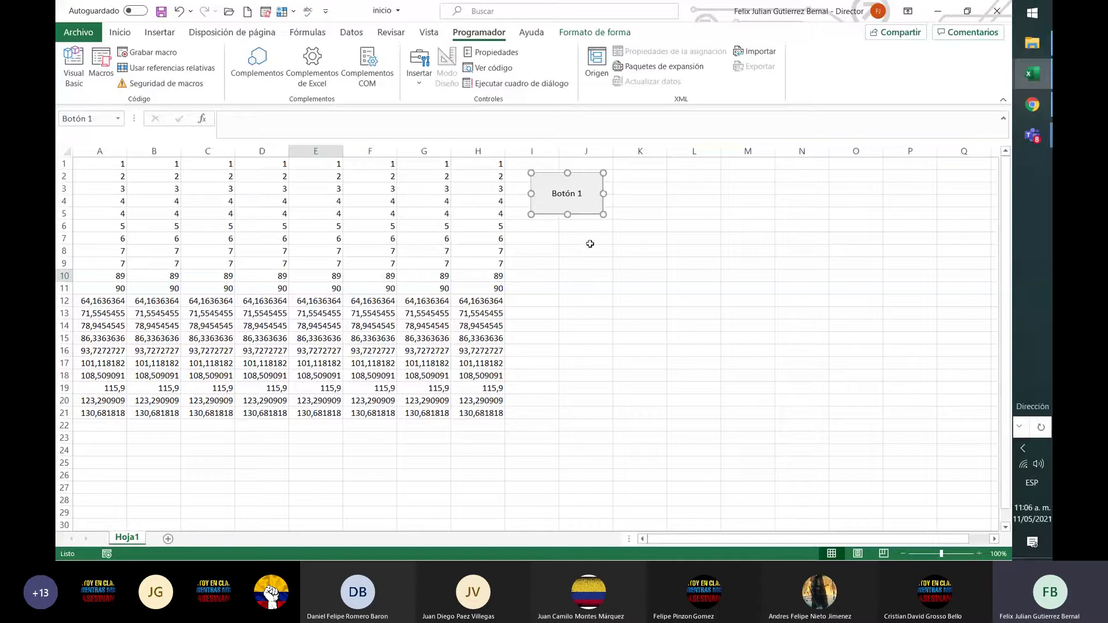
Show the Properties window with the button selected and place it clear of the data and the button
left_click(583, 193)
left_click(508, 53)
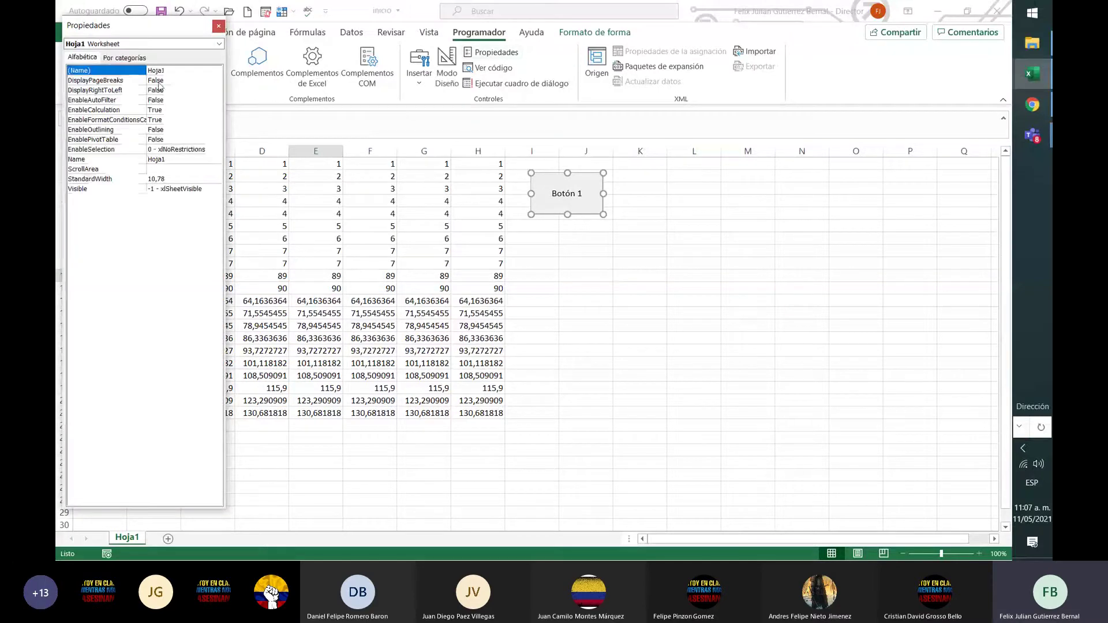
left_click_drag(143, 34, 851, 56)
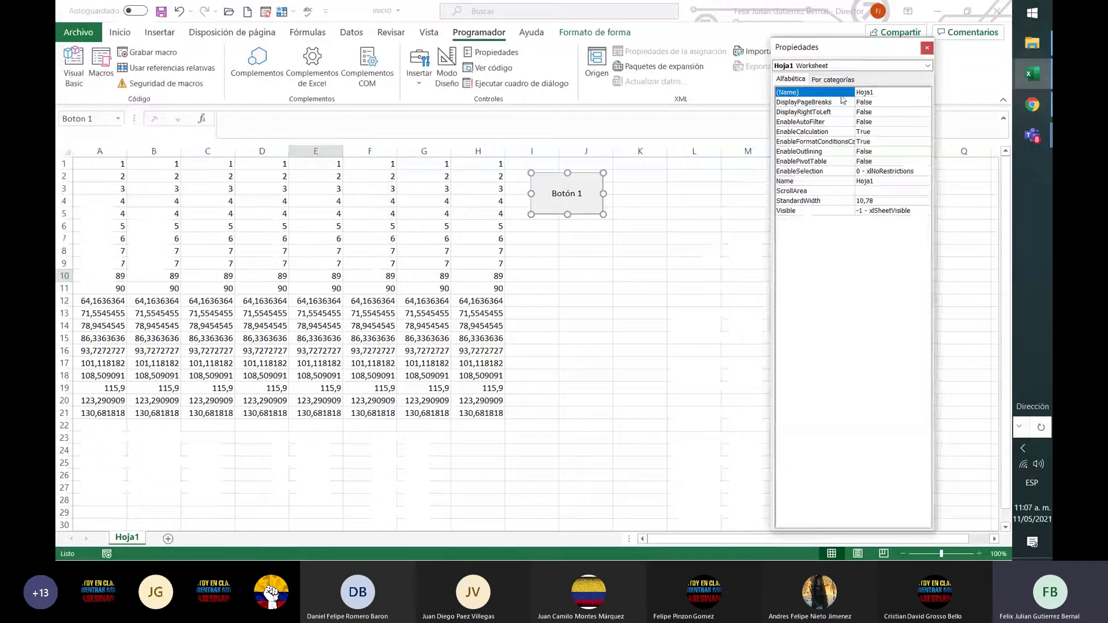
Test the Botón 1 button by running its assigned macro and dismiss the message
left_click(586, 250)
left_click(580, 196)
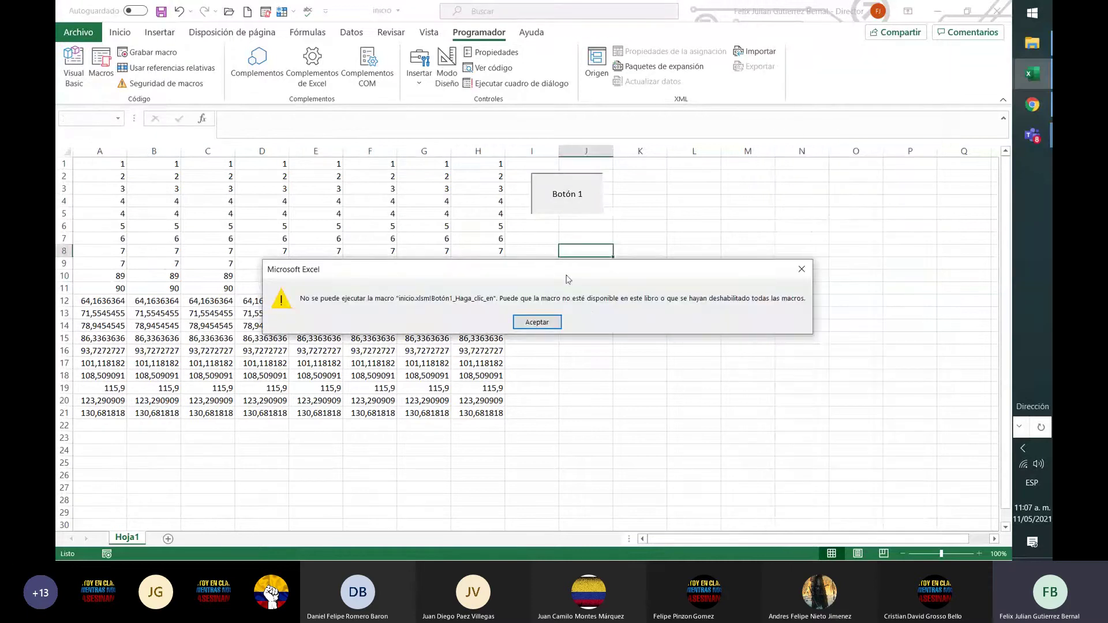
left_click(802, 269)
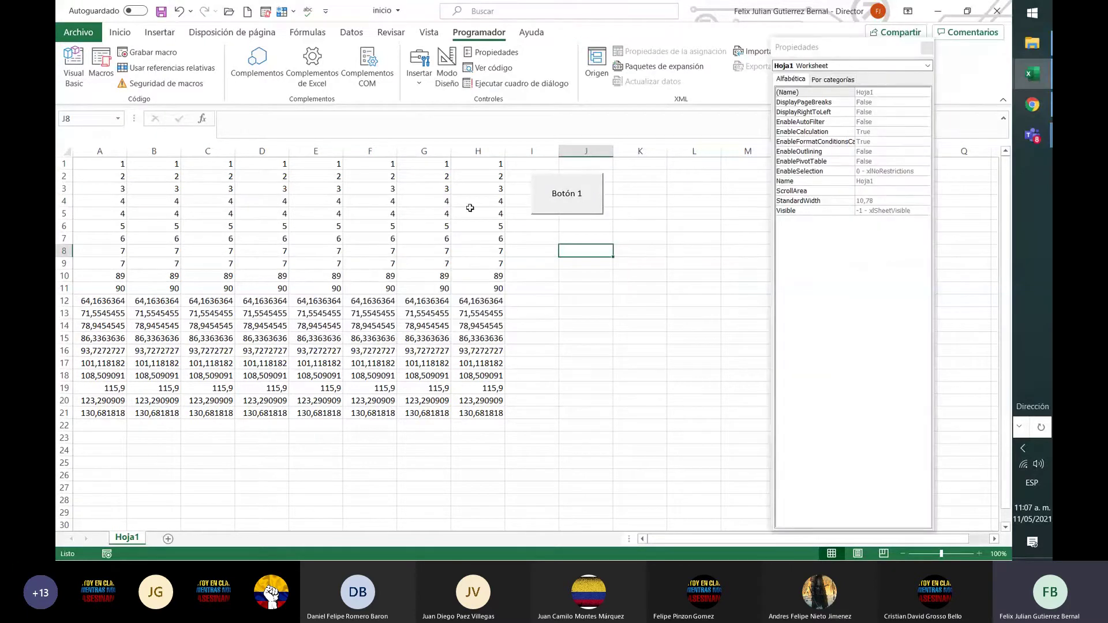
Examine the Hoja1 worksheet properties in alphabetical and category order, and close the Properties window
right_click(582, 198)
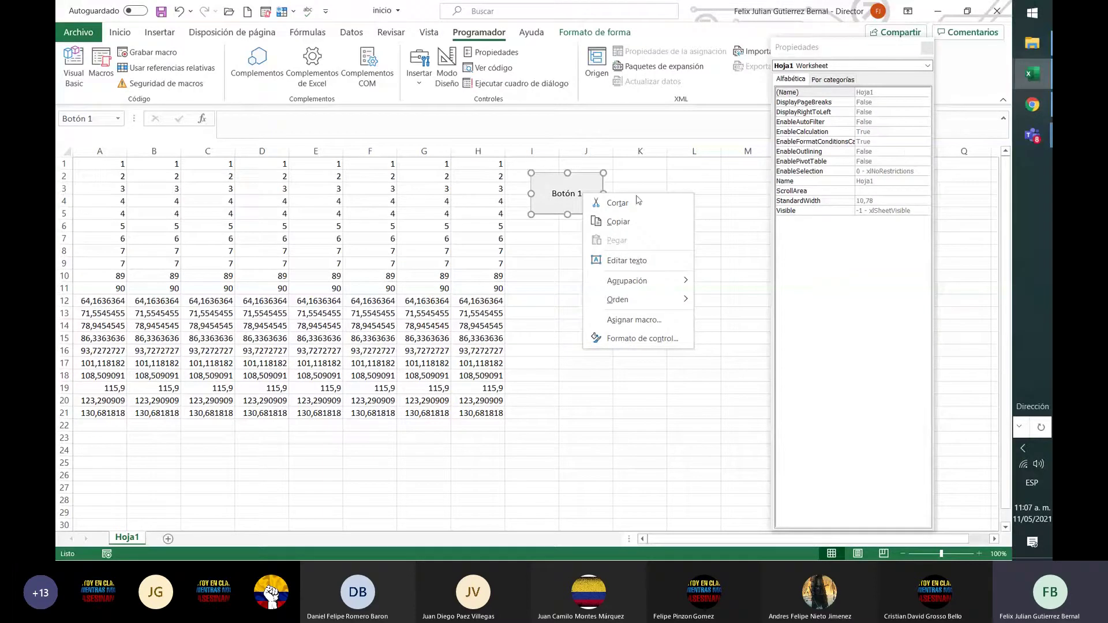
left_click(851, 143)
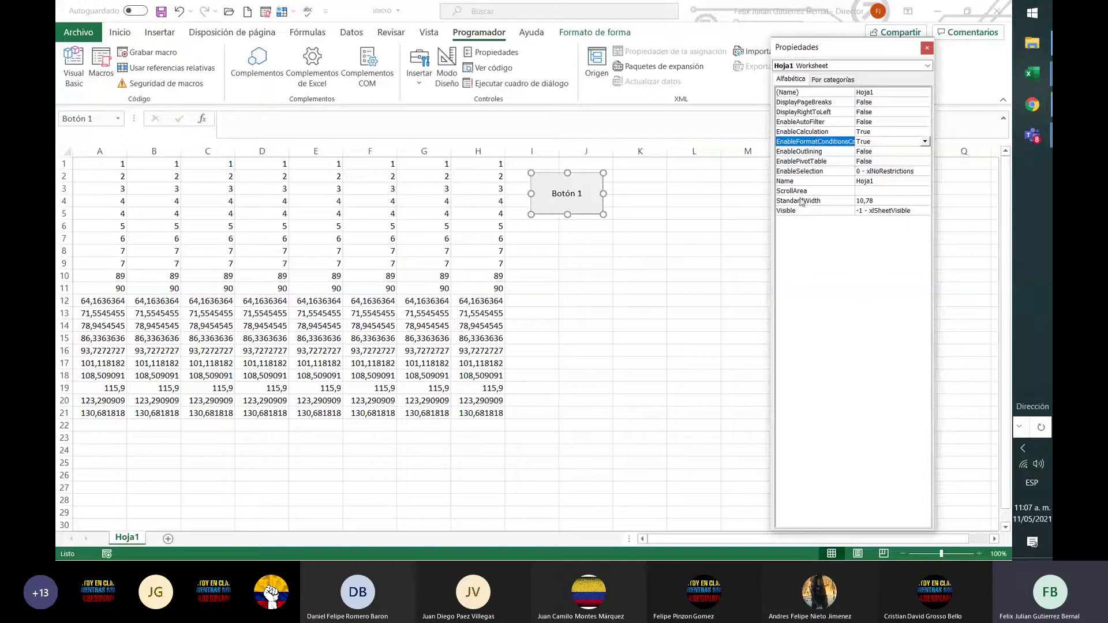
left_click(886, 183)
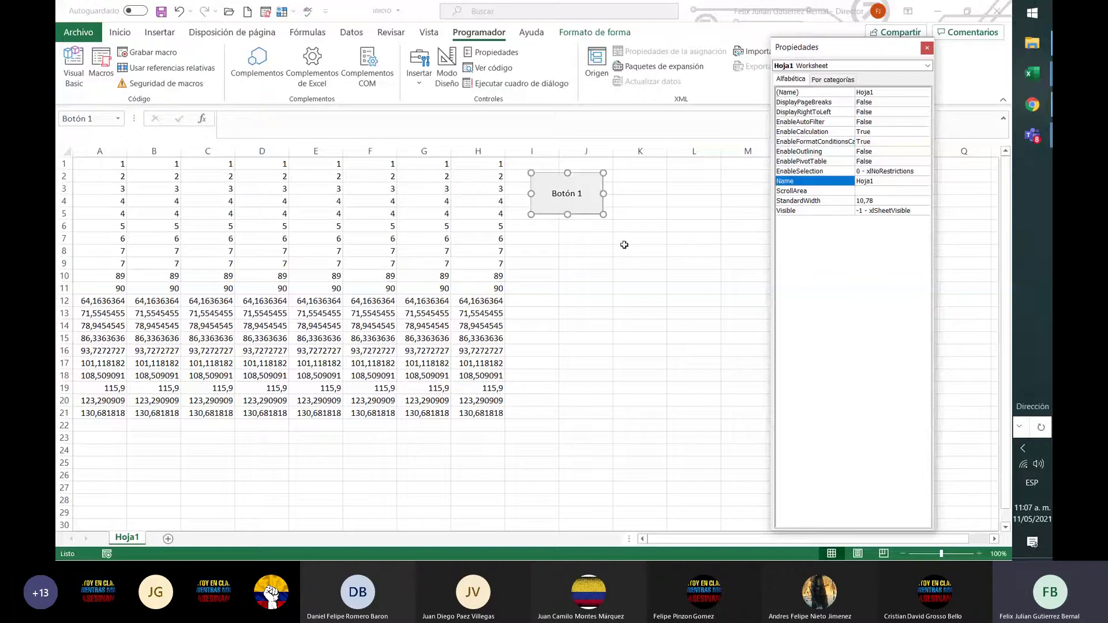
left_click(607, 299)
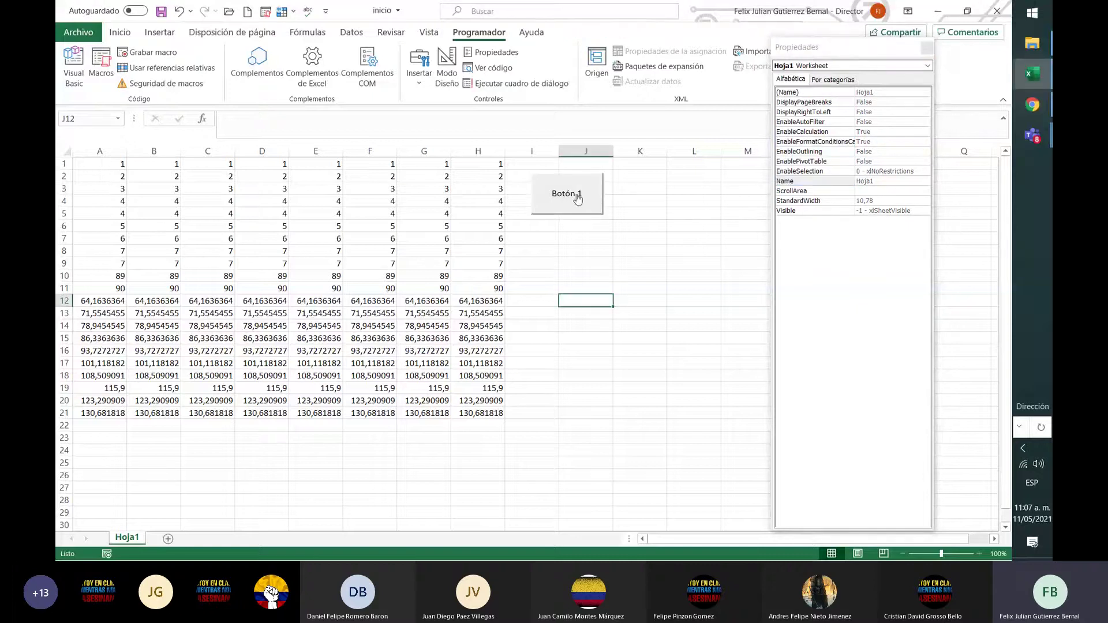
left_click(805, 65)
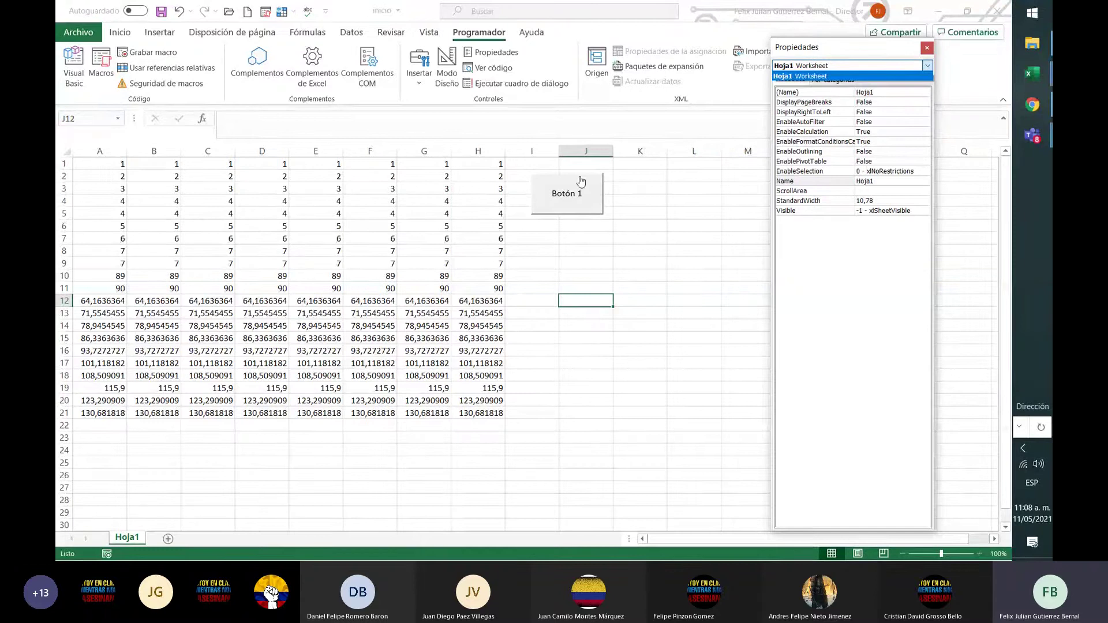
left_click(897, 57)
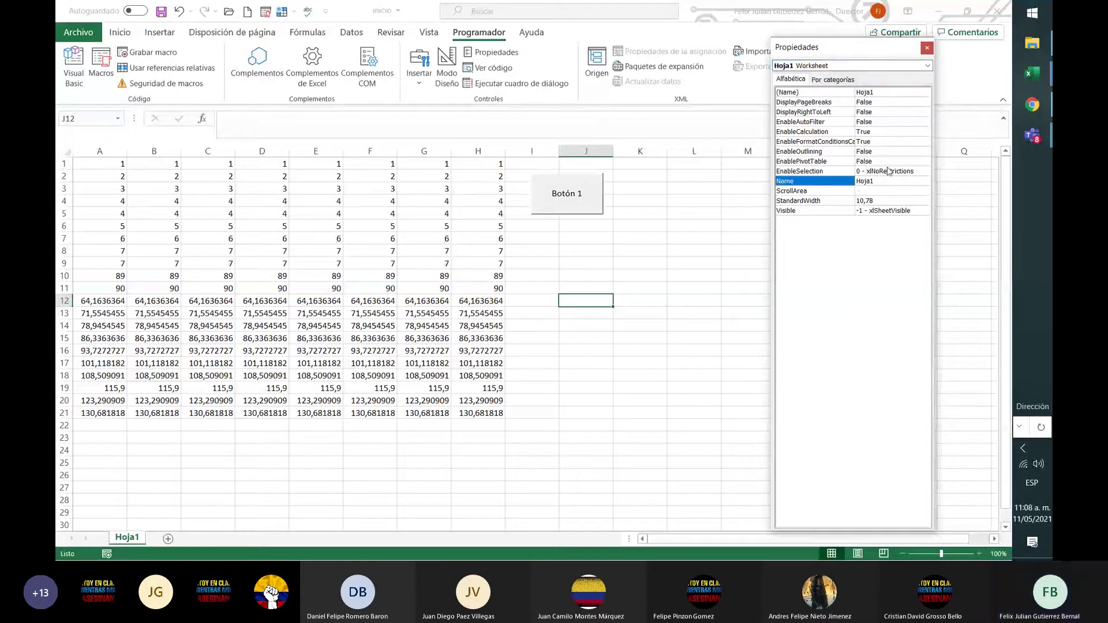
left_click(837, 78)
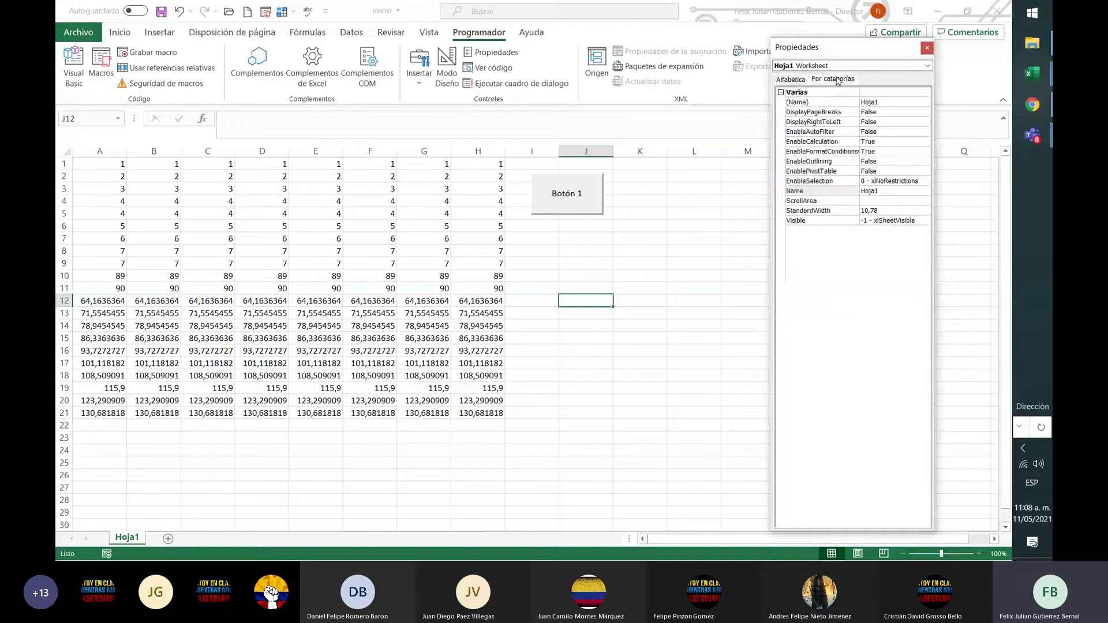
left_click(786, 81)
left_click(926, 47)
Change the form button's caption to Calcular and deselect the button
left_click(565, 201)
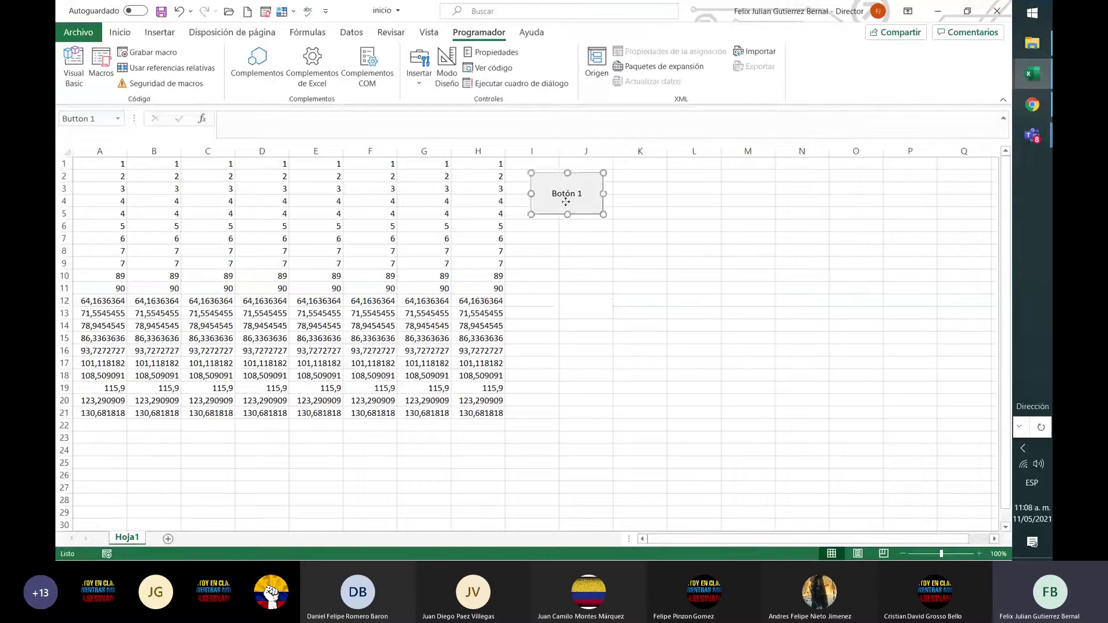
right_click(565, 202)
mouse_move(635, 292)
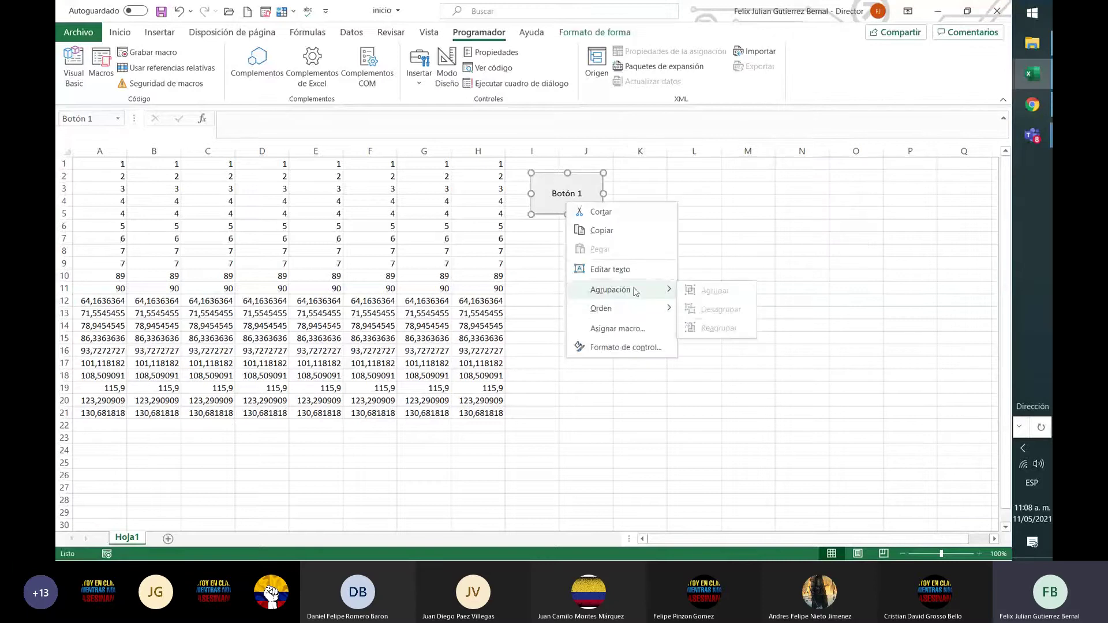
left_click(633, 270)
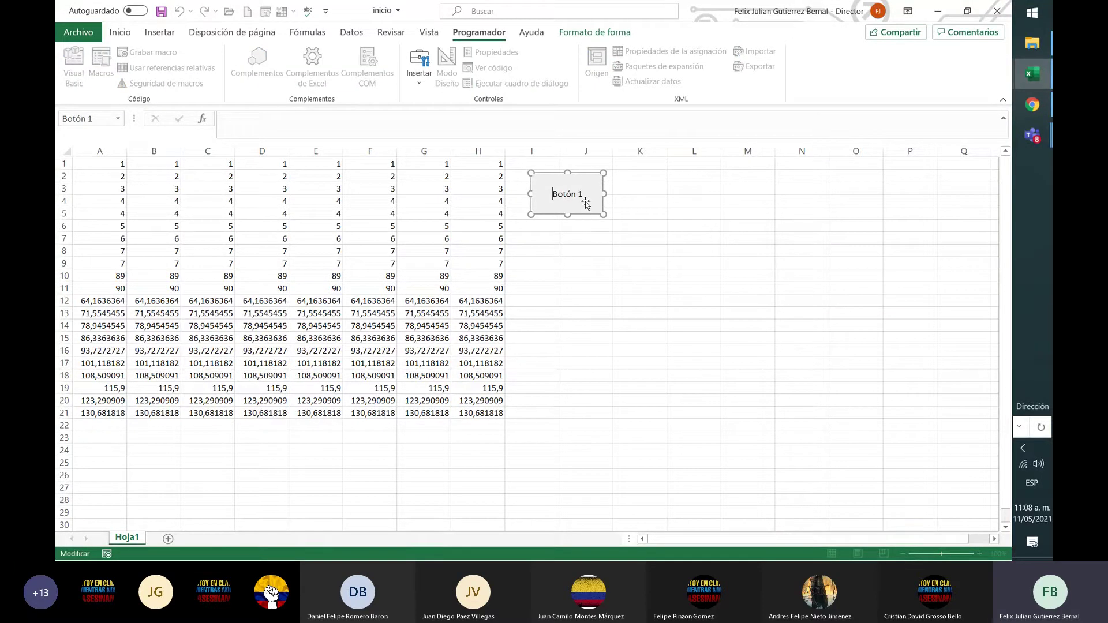
key("Delete")
key("Delete")
key("Delete")
key("Delete")
key("Delete")
key("Delete")
type("Calcular")
left_click_drag(531, 450, 532, 438)
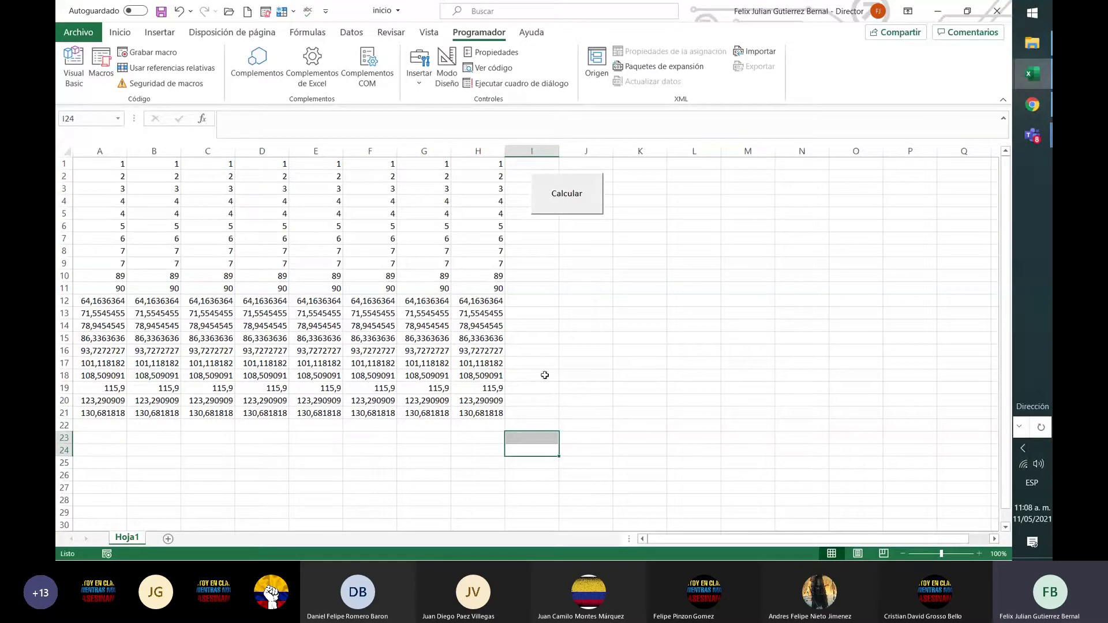
Test the Calcular button with Design Mode off and on, dismissing each message, and leave Design Mode enabled
left_click(567, 196)
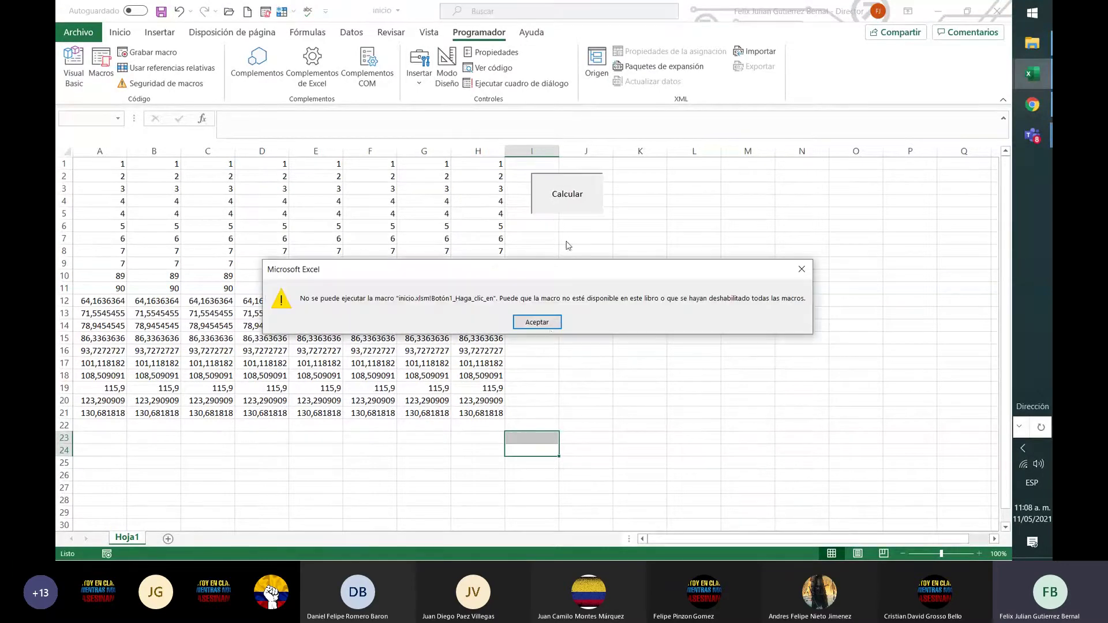
left_click(554, 325)
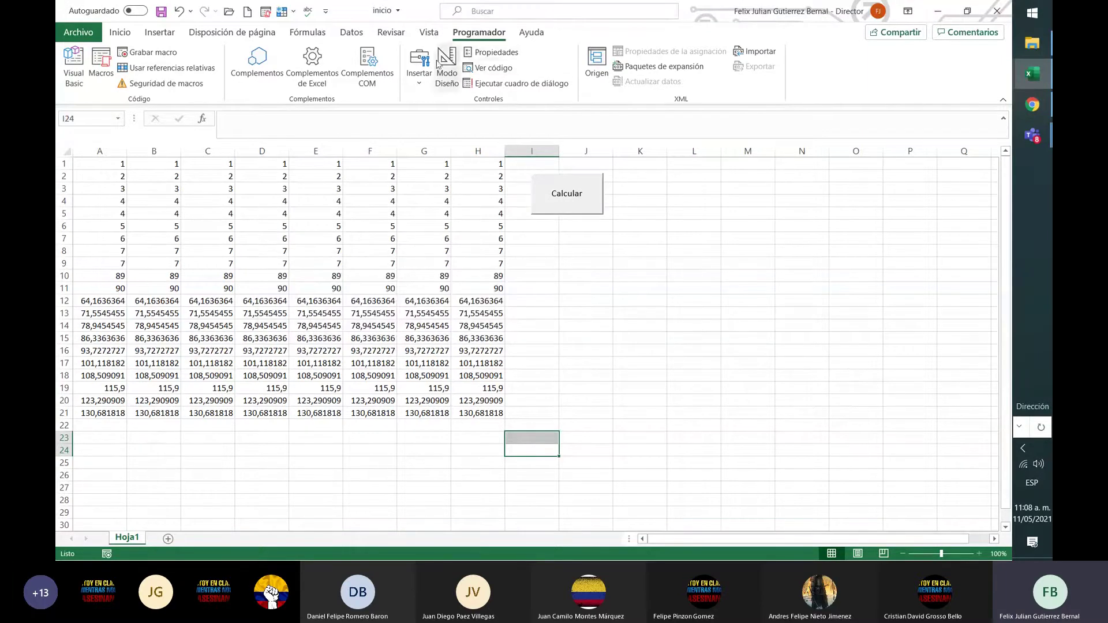
left_click(447, 68)
left_click(578, 196)
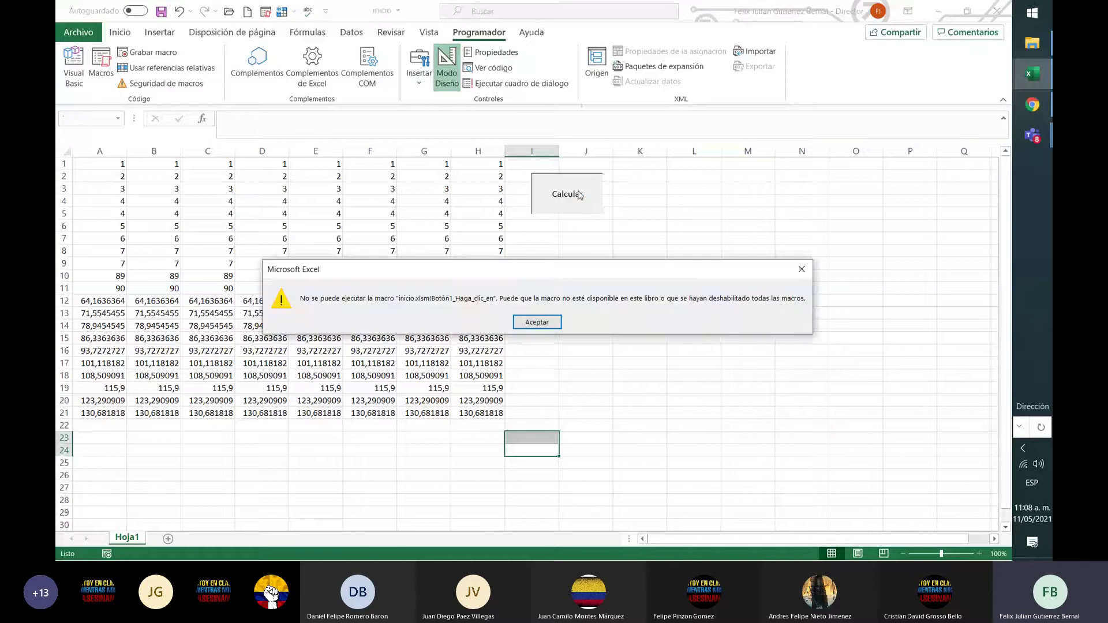
left_click(547, 320)
left_click(576, 288)
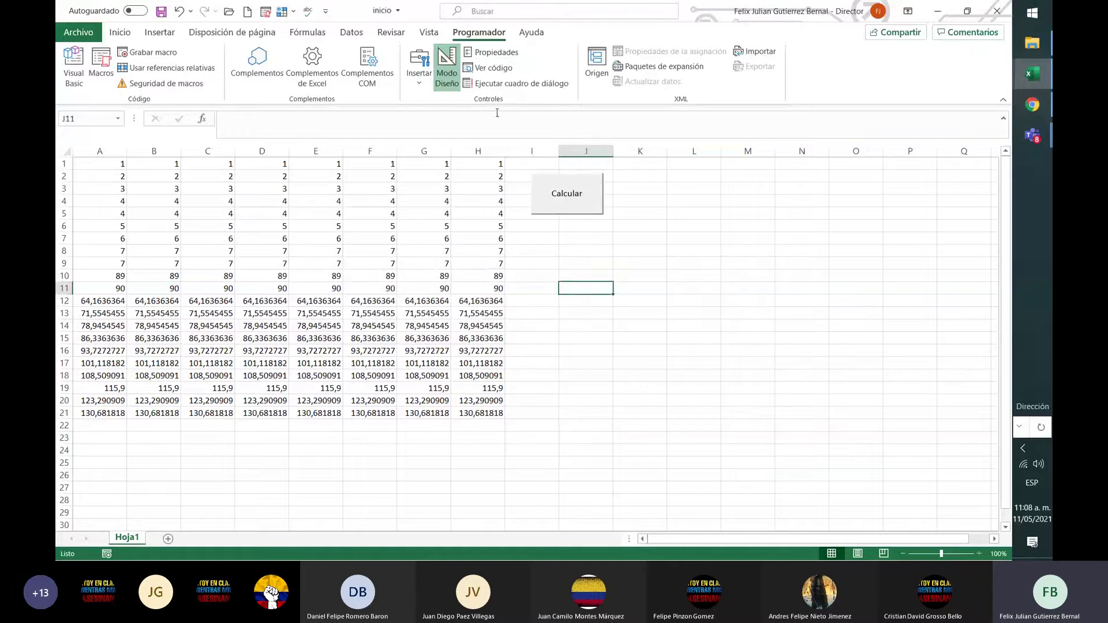
left_click(440, 73)
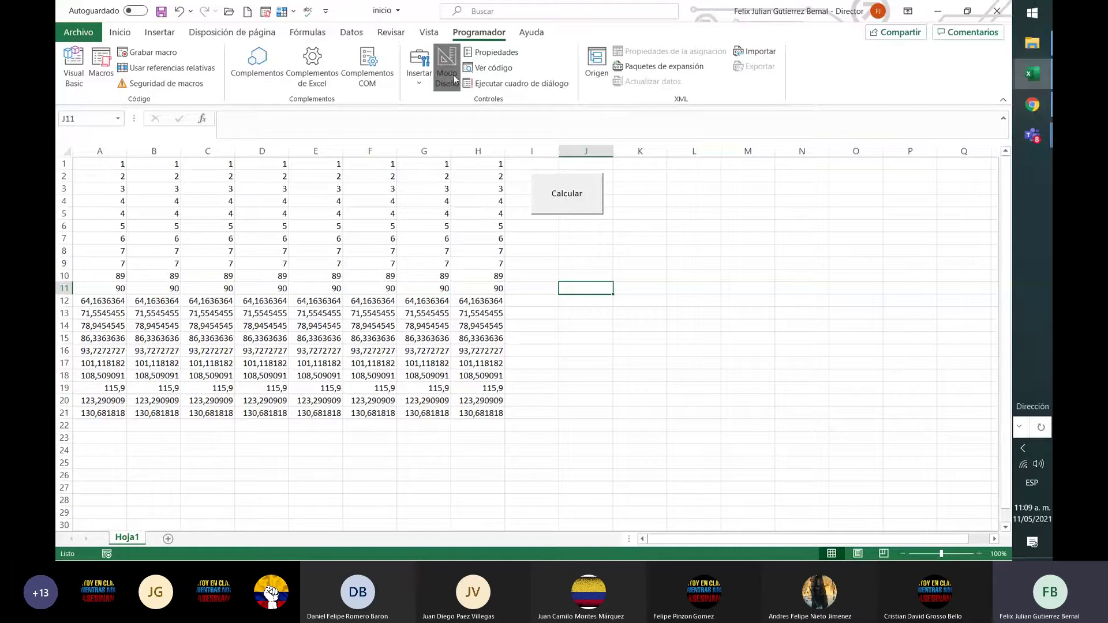
left_click(438, 74)
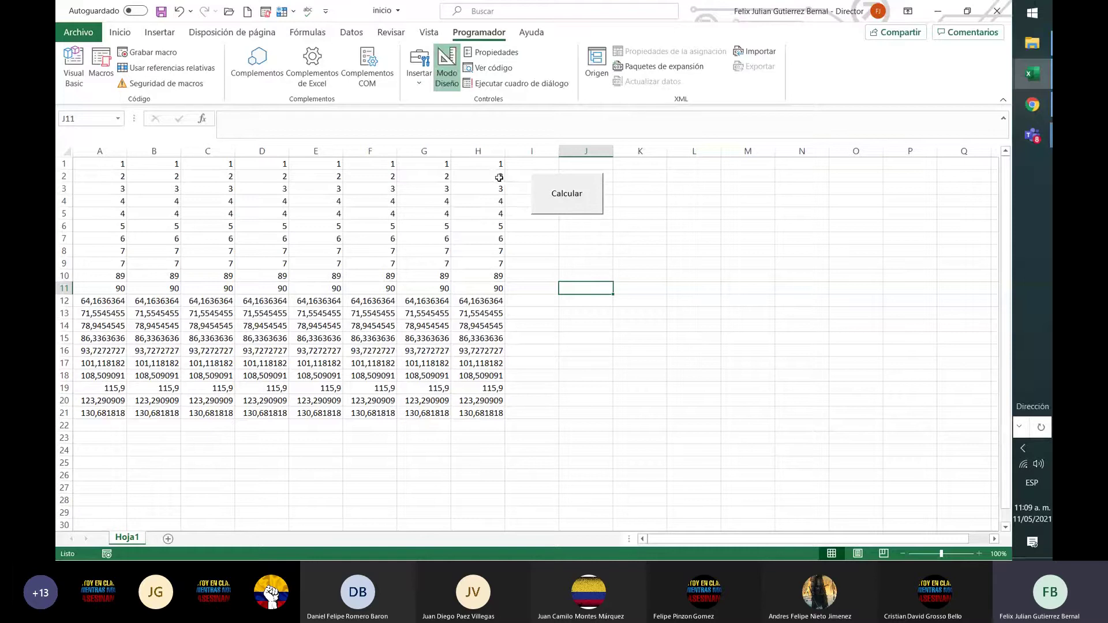
Insert a form control drop-down list below the Calcular button, spanning columns I and J from row 7 to row 11
left_click(415, 81)
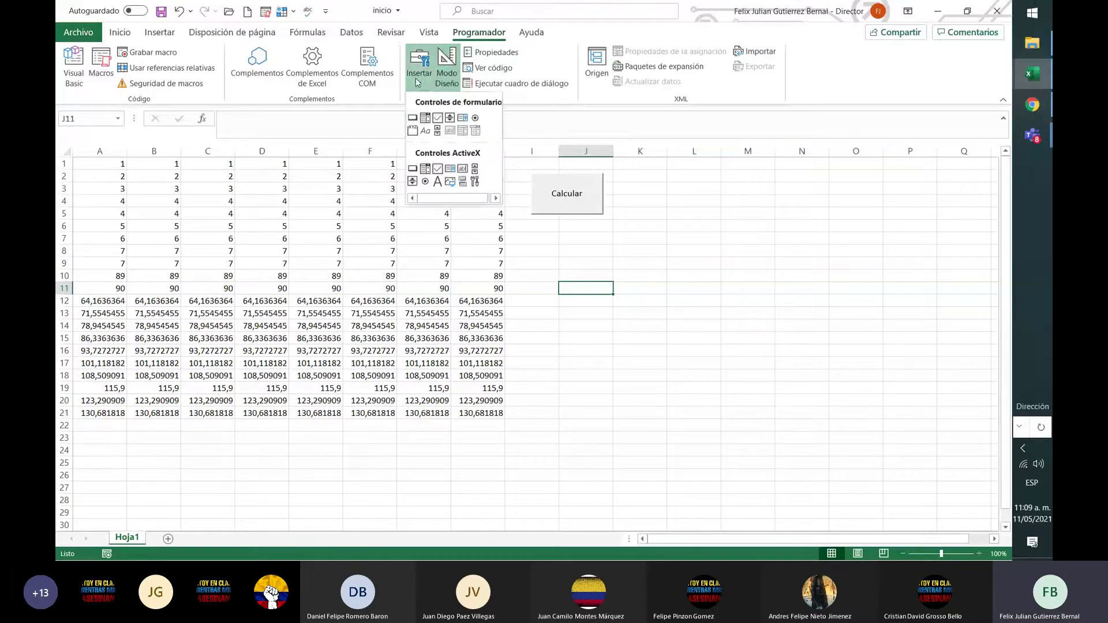
left_click(425, 118)
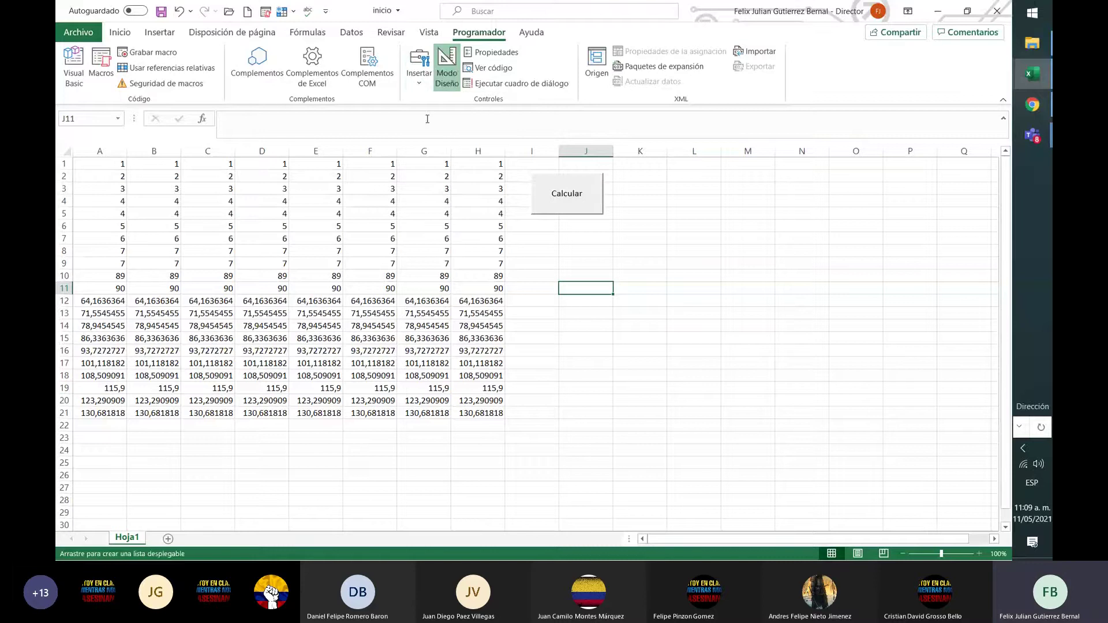
left_click_drag(534, 231, 611, 299)
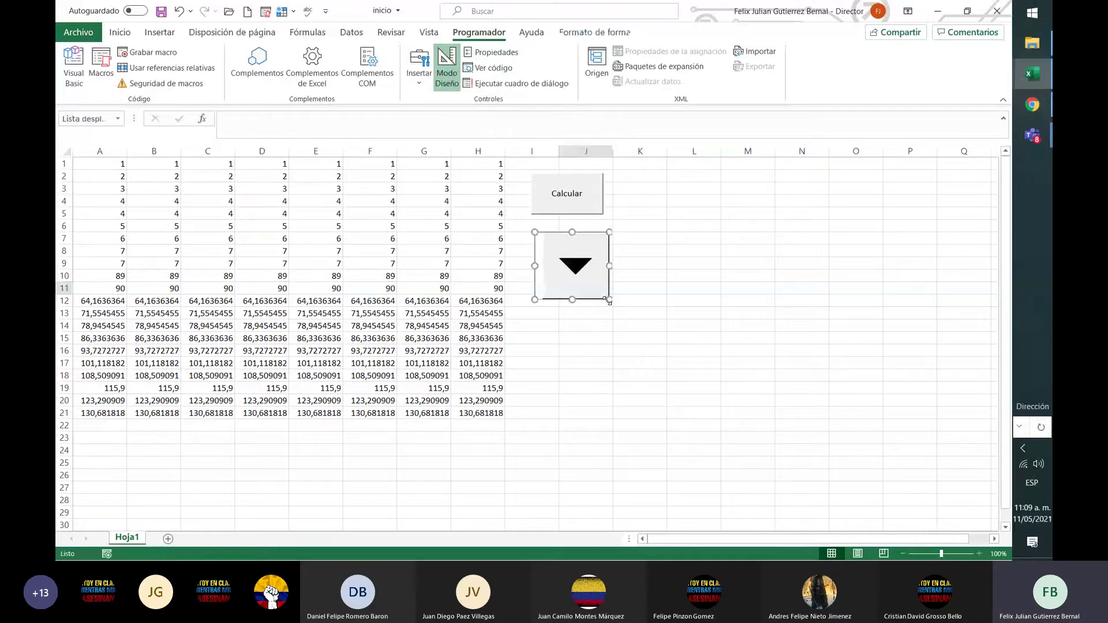
Review the drop-down list's size, protection, positioning, alternative text and control settings, and cancel without changing them
right_click(583, 265)
mouse_move(635, 340)
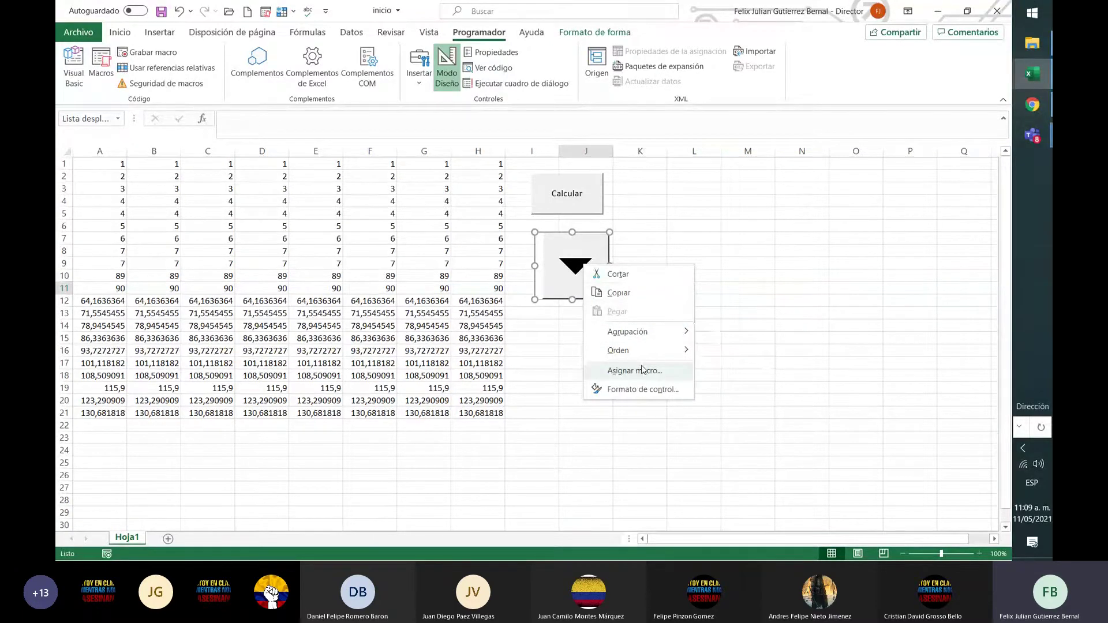
left_click(528, 37)
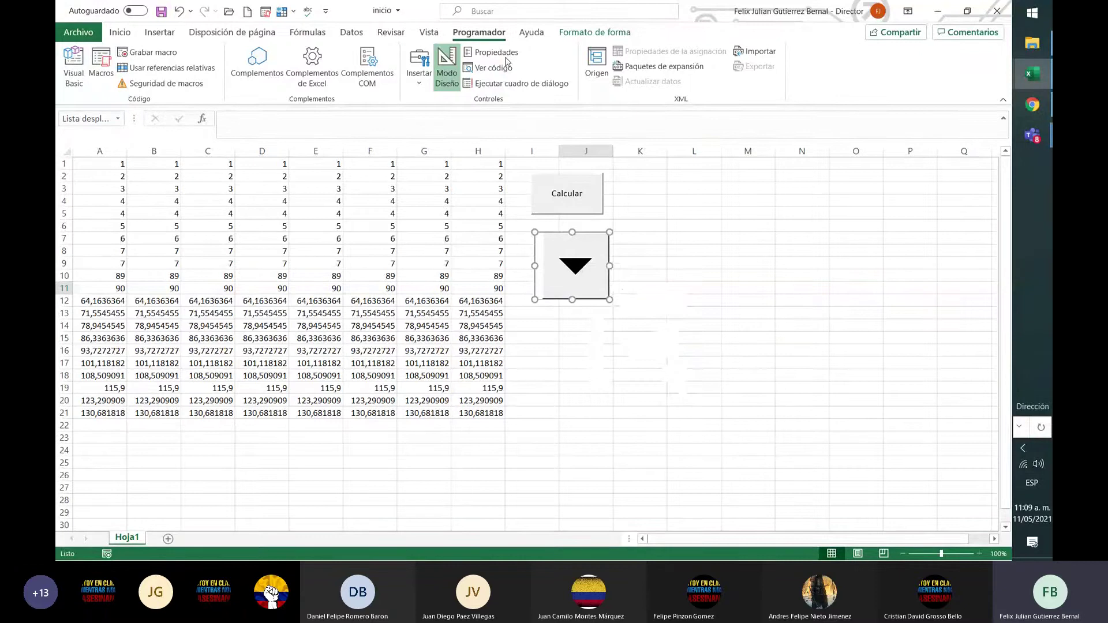
left_click(503, 54)
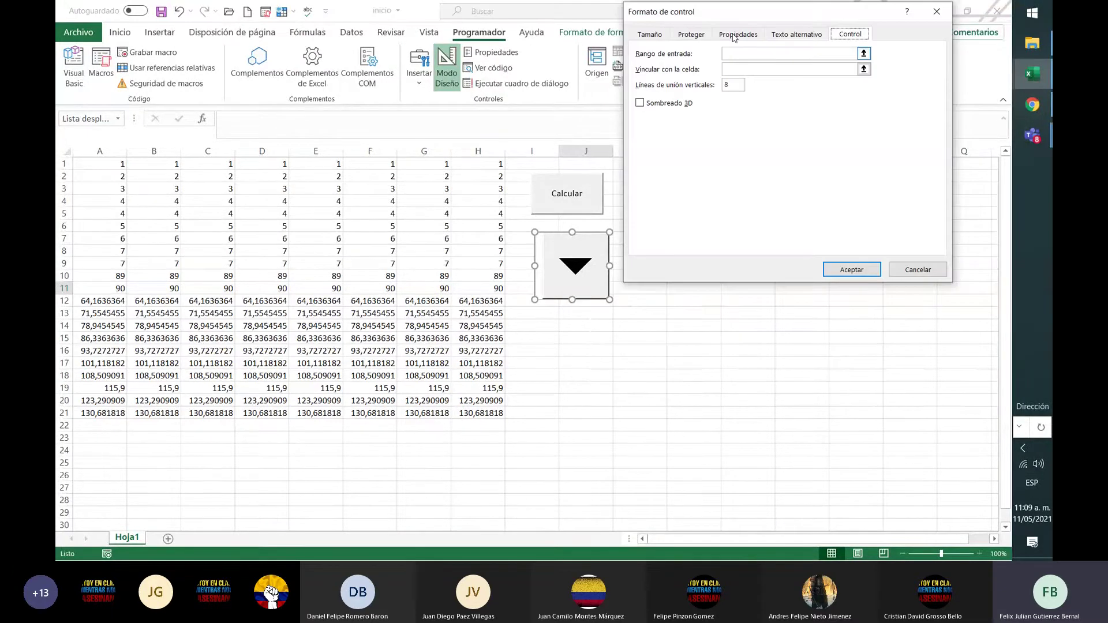
left_click(804, 35)
left_click(724, 36)
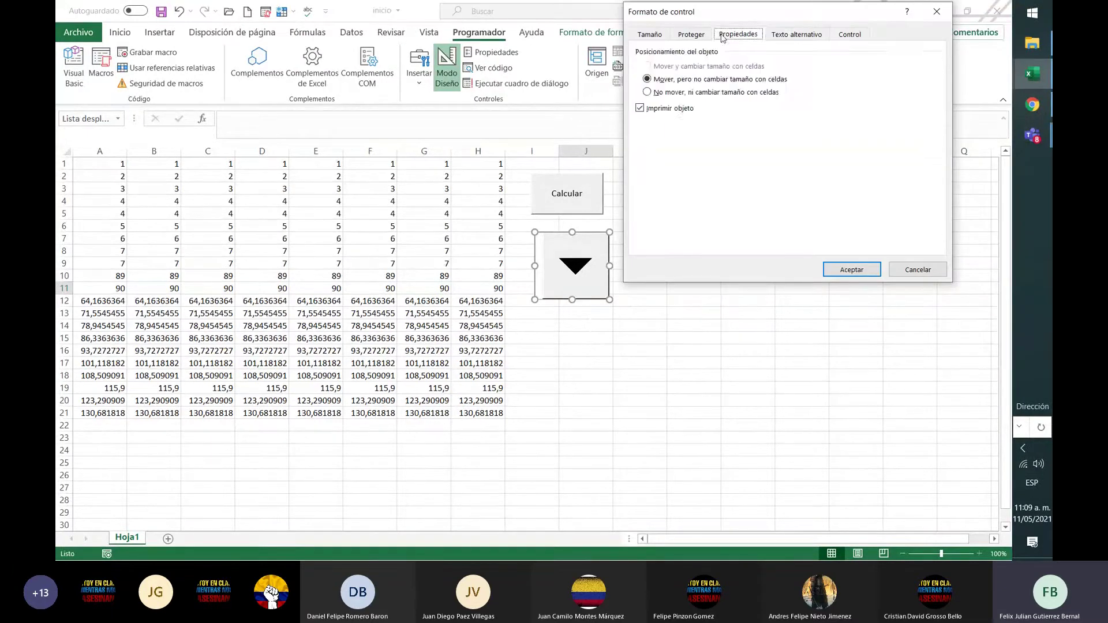
left_click(688, 37)
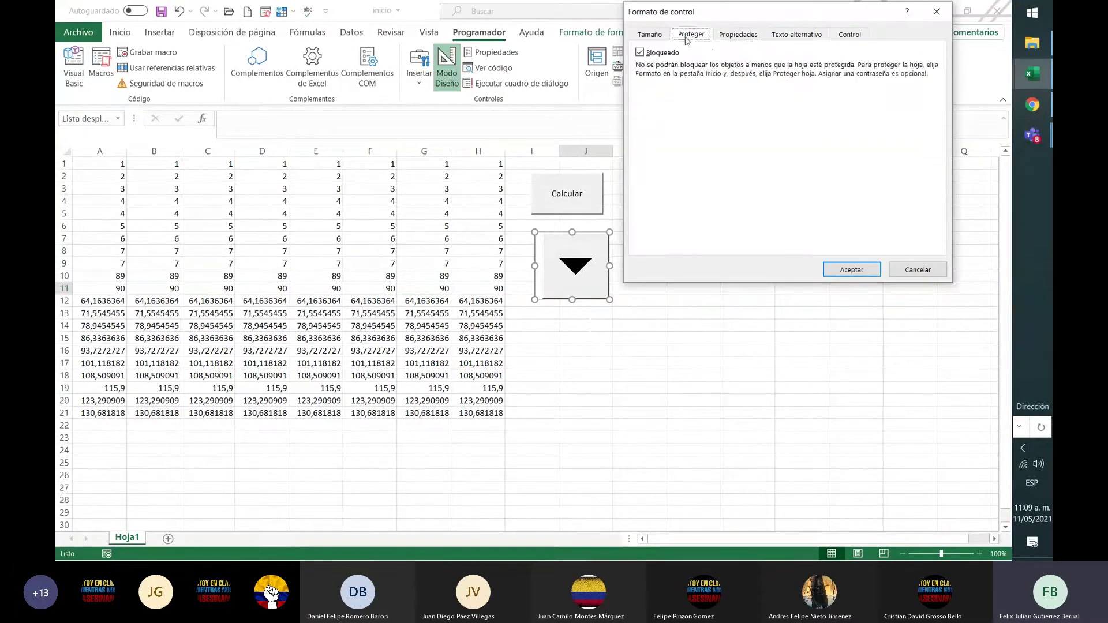
left_click(650, 37)
left_click(737, 36)
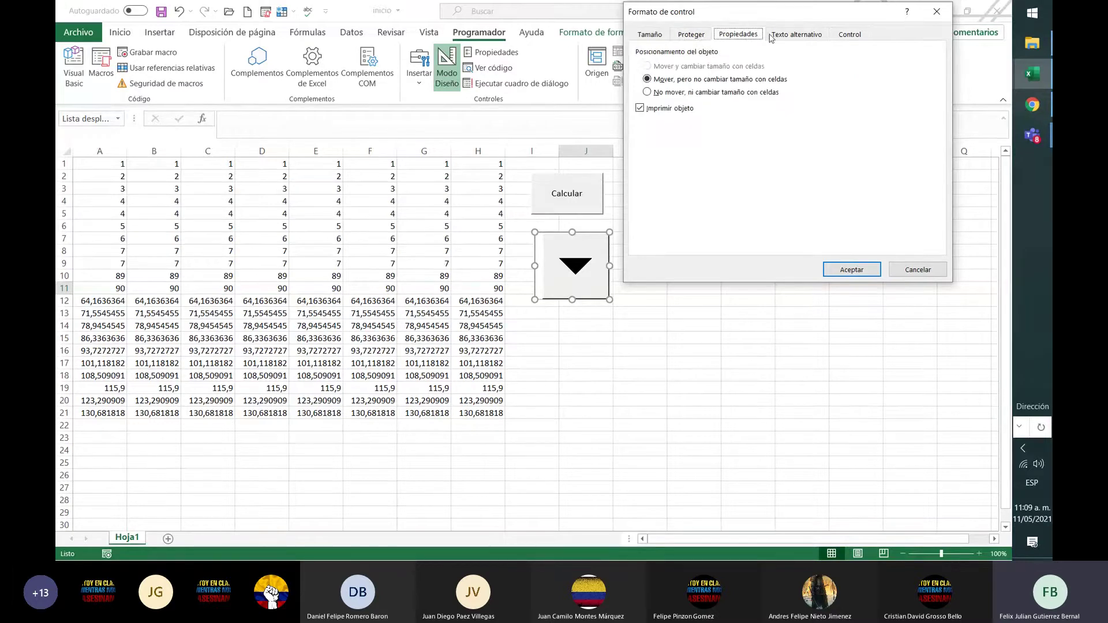
left_click(788, 37)
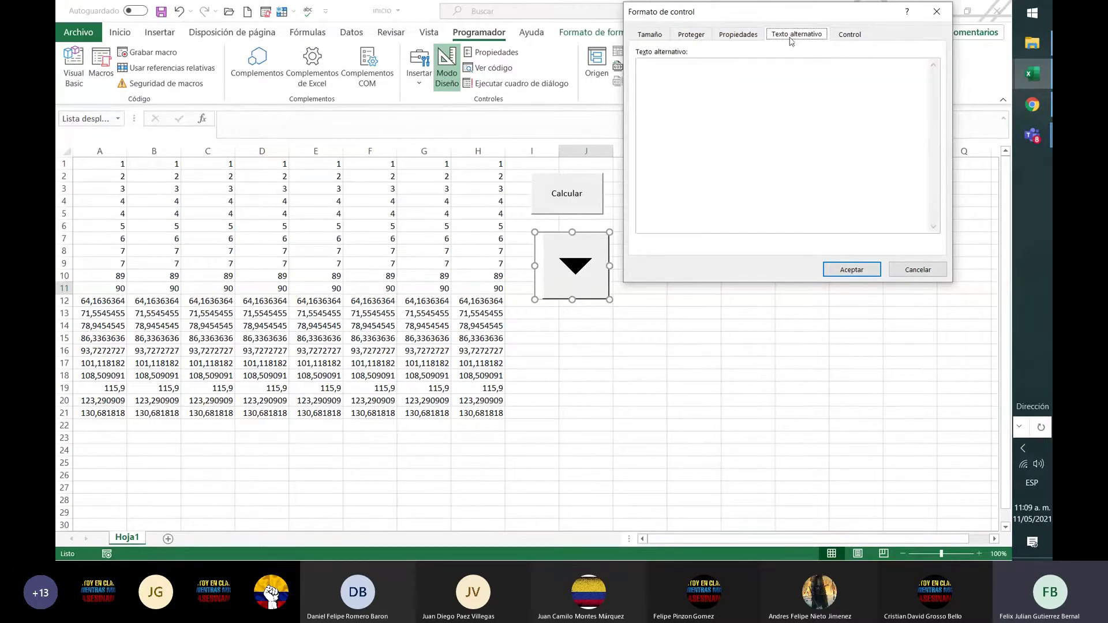
left_click(857, 37)
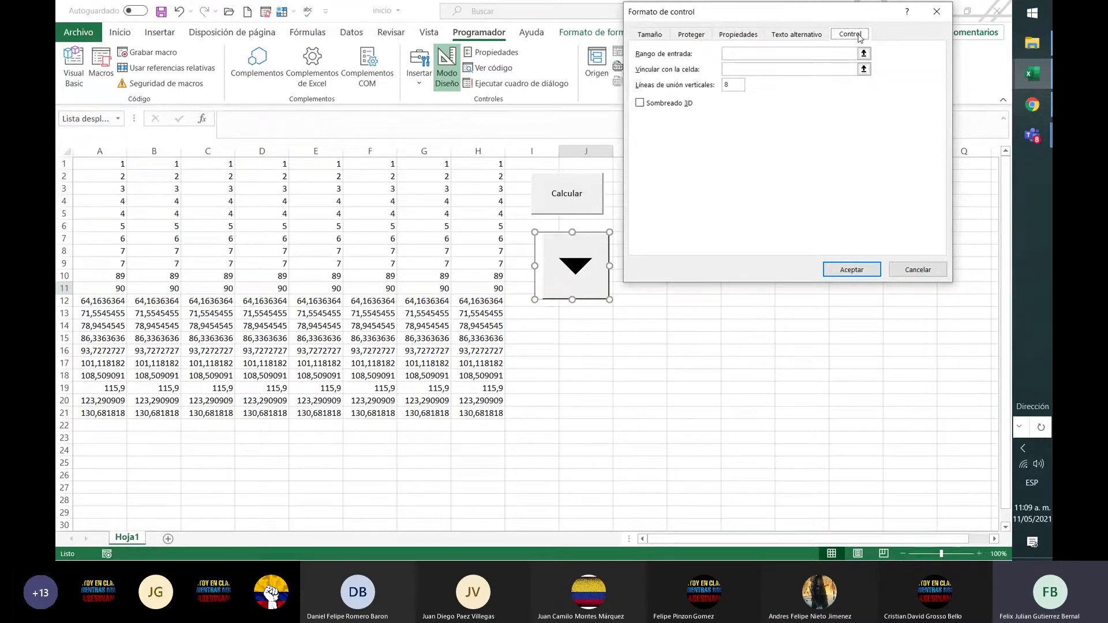
left_click(917, 274)
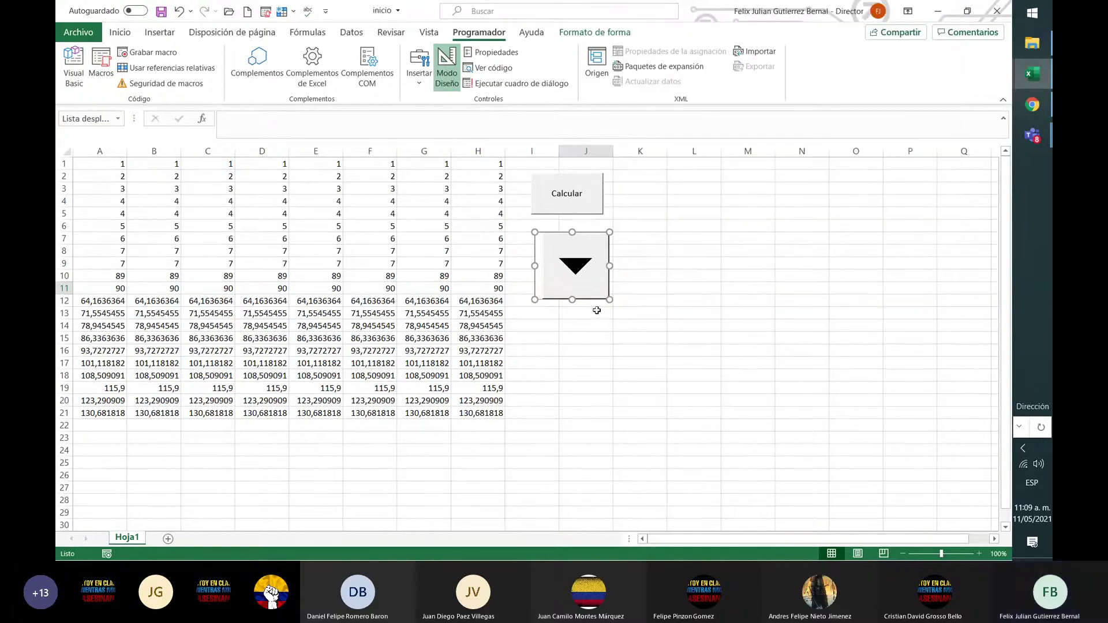
Shrink the drop-down list to about one row high below the Calcular button
left_click_drag(609, 299, 601, 243)
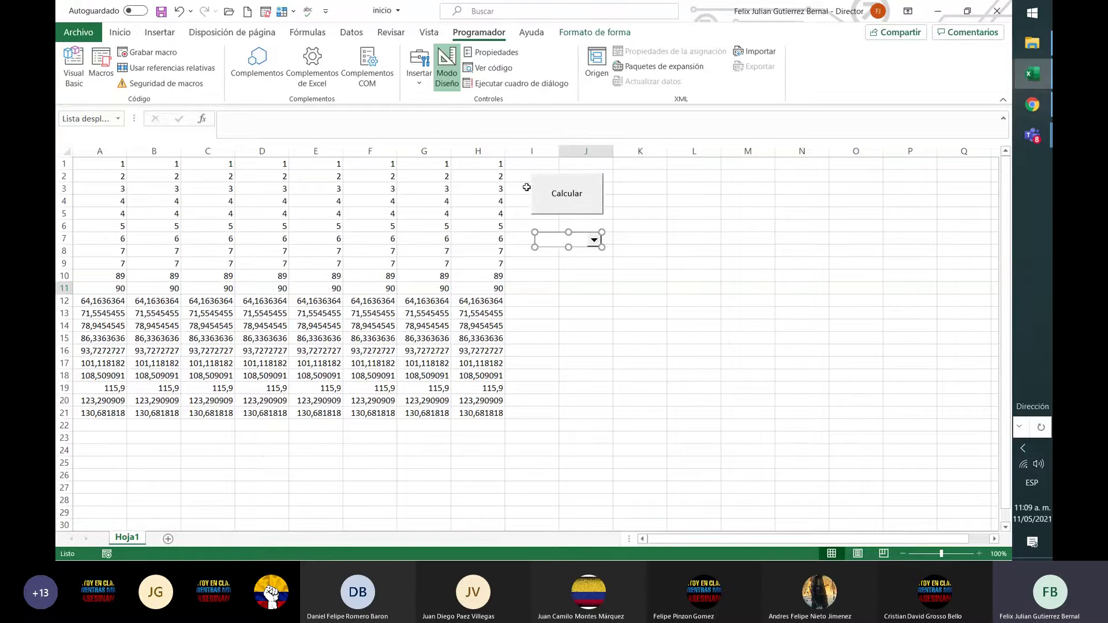
Insert a form control check box in column K beside the Calcular button, covering about rows 2 to 4
left_click(424, 85)
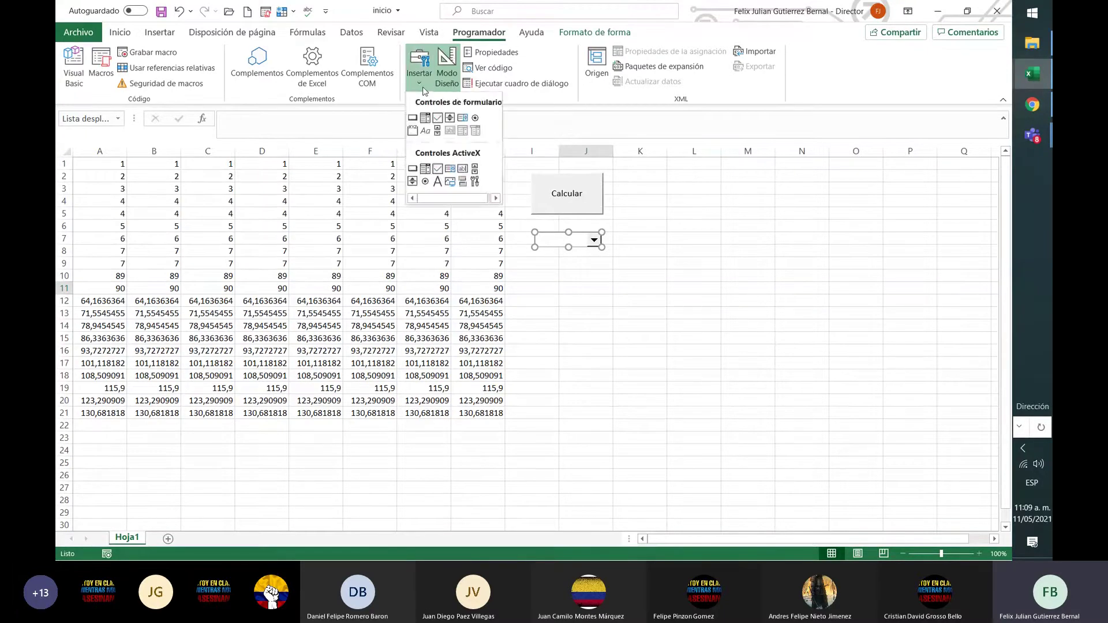
left_click(437, 118)
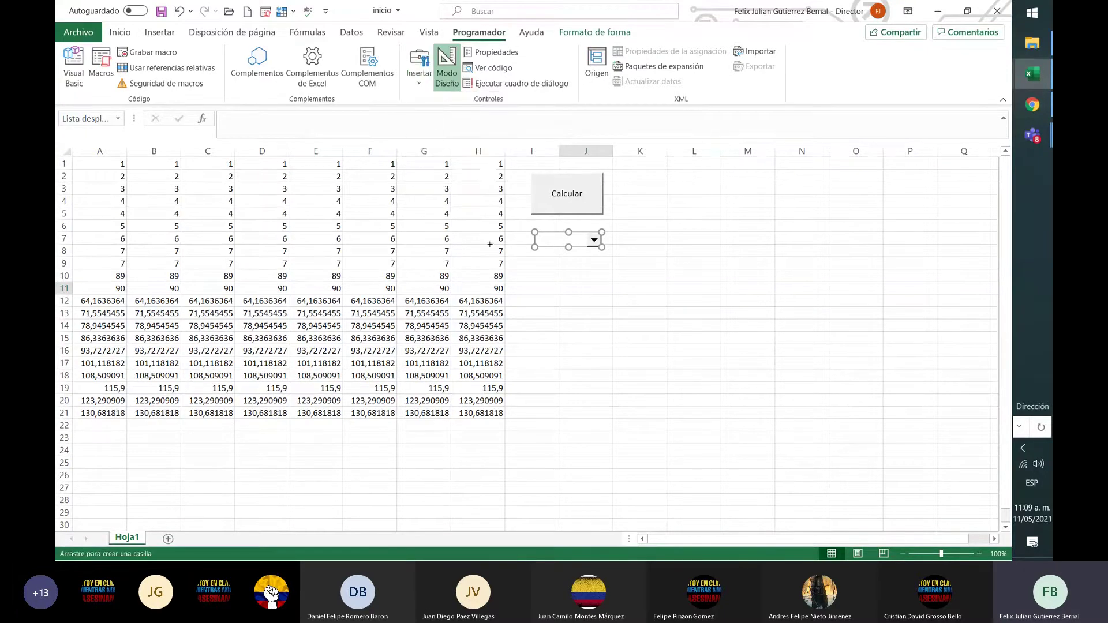
left_click_drag(620, 174, 664, 202)
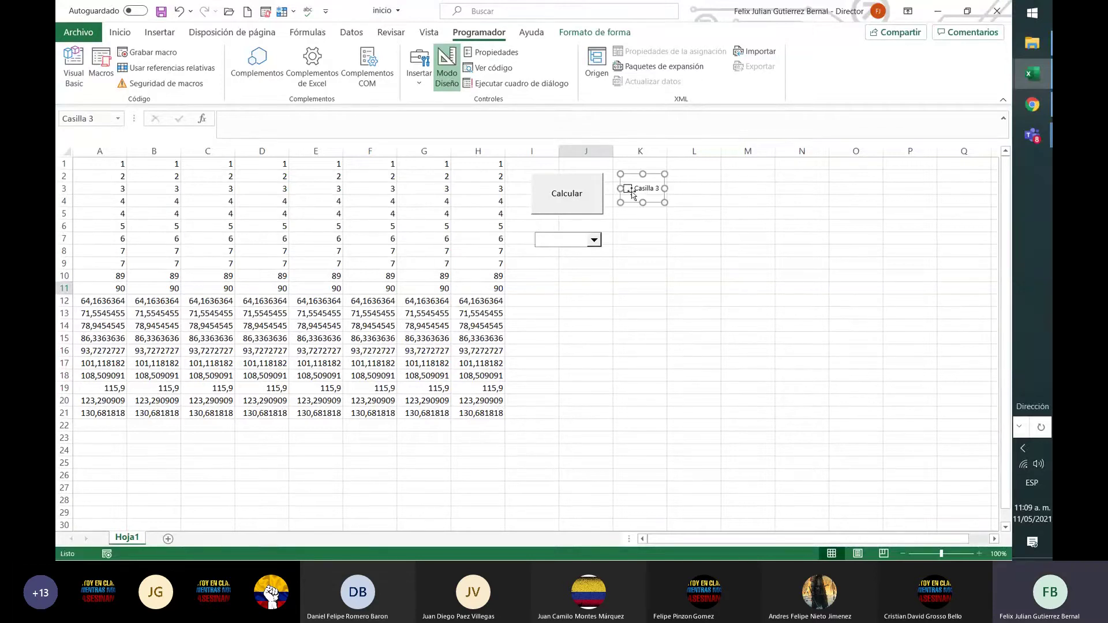
Test the check box beside the Calcular button by ticking and clearing it
left_click(634, 225)
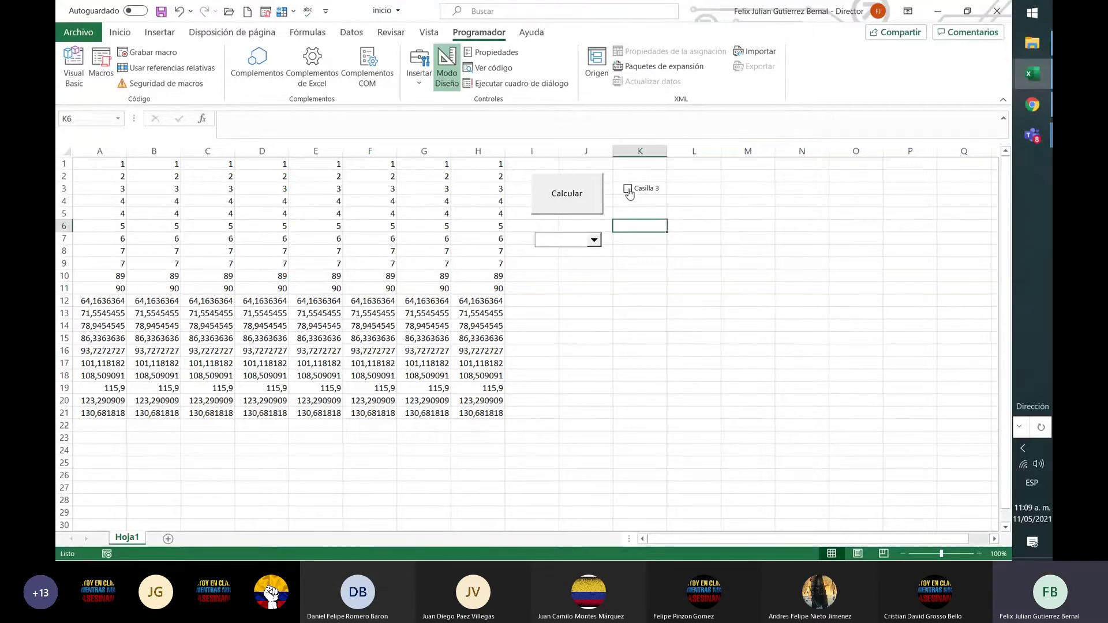
left_click(629, 193)
left_click(630, 196)
left_click(627, 190)
Insert a form control spin button, narrow it and place it below the drop-down list, spanning about rows 8 to 20
left_click(419, 80)
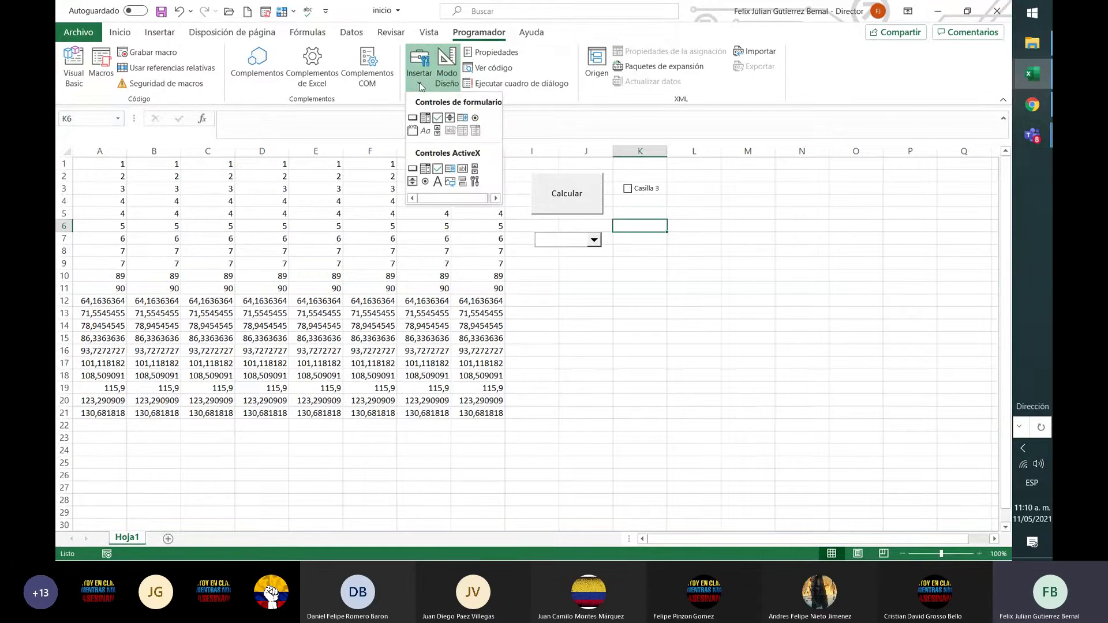
left_click(453, 119)
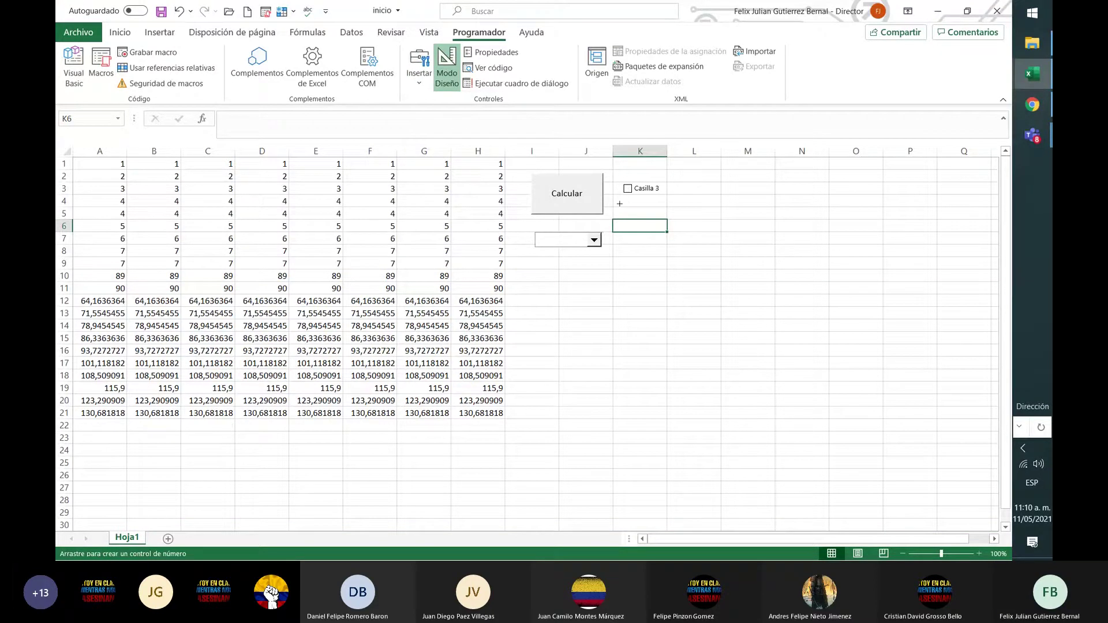
mouse_move(619, 204)
left_mouse_down()
mouse_move(684, 267)
mouse_move(664, 272)
mouse_move(635, 360)
left_mouse_up()
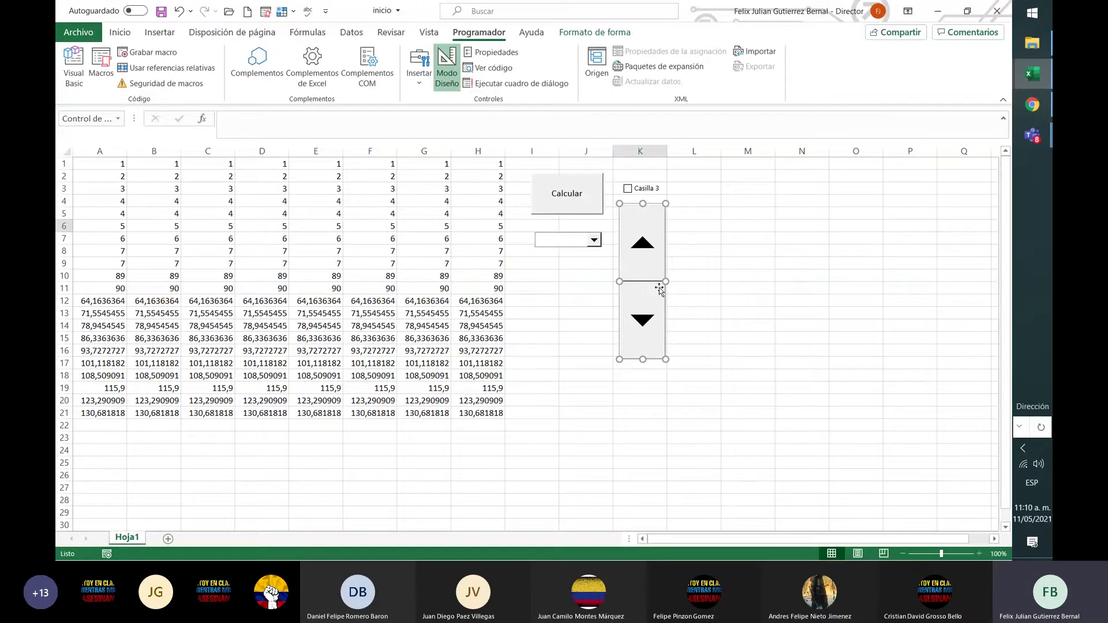
left_click_drag(665, 281, 538, 337)
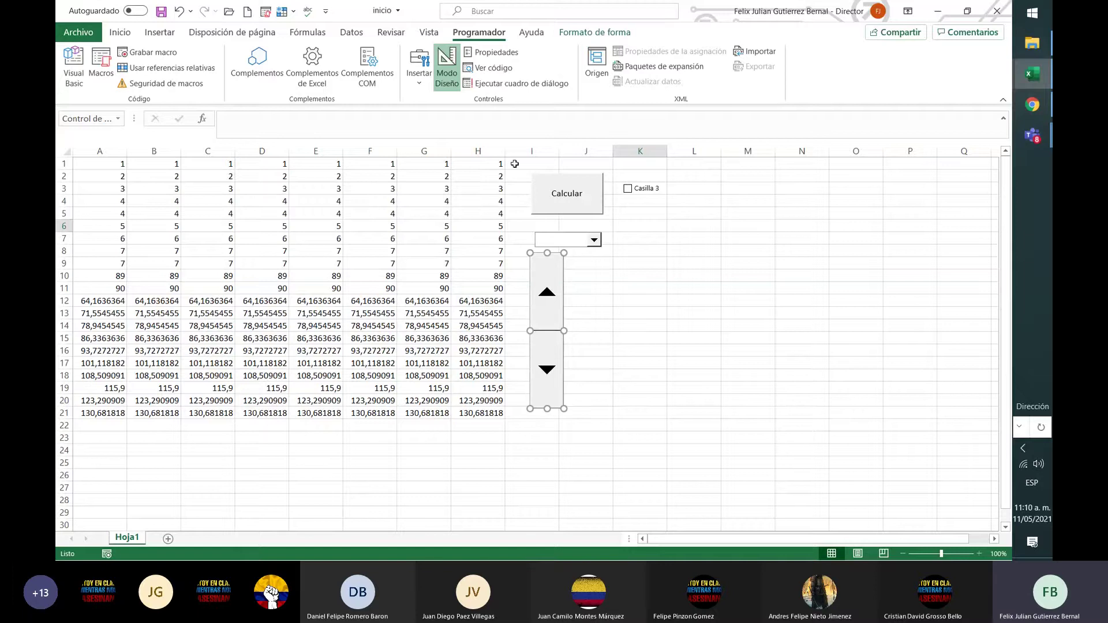
Insert a form control list box below the check box, from column K slightly into L, covering about rows 5 to 9
left_click(417, 86)
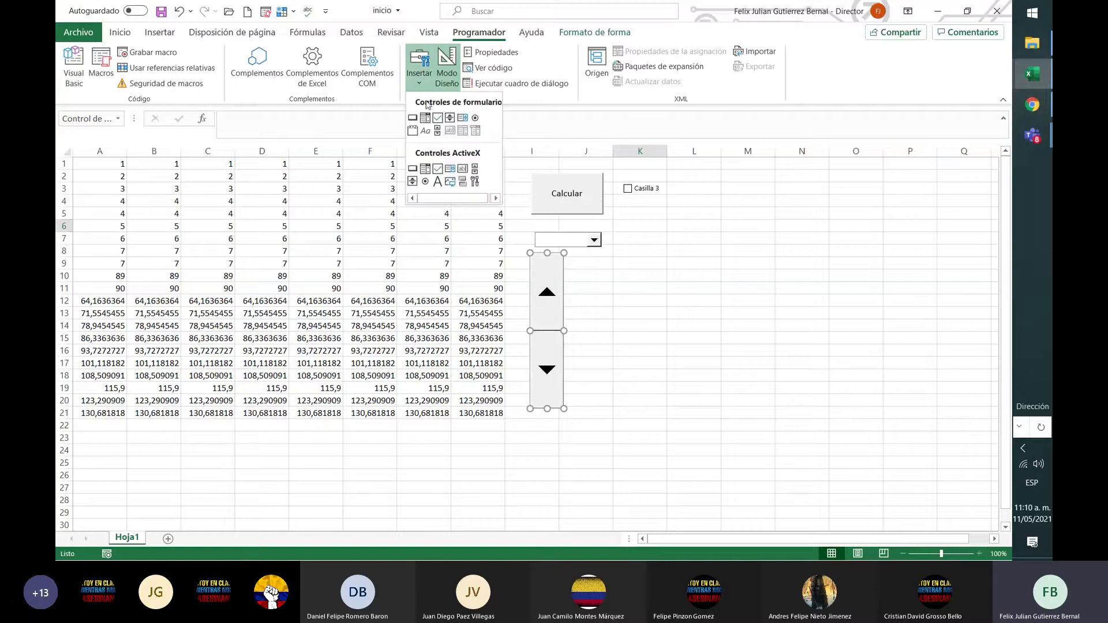
left_click(463, 118)
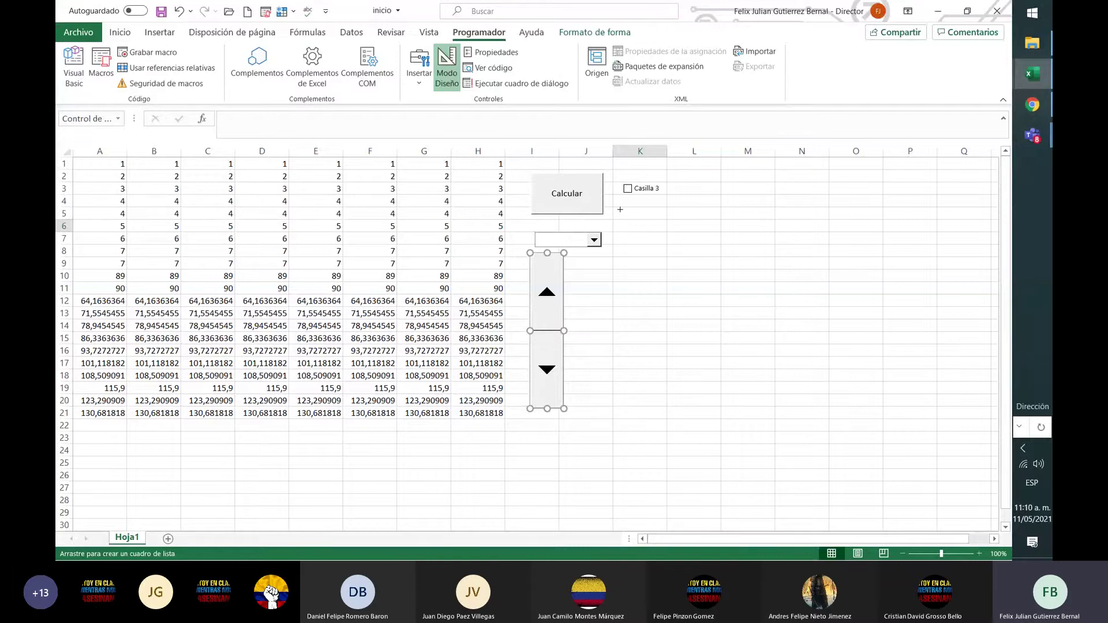
left_click_drag(620, 210, 683, 264)
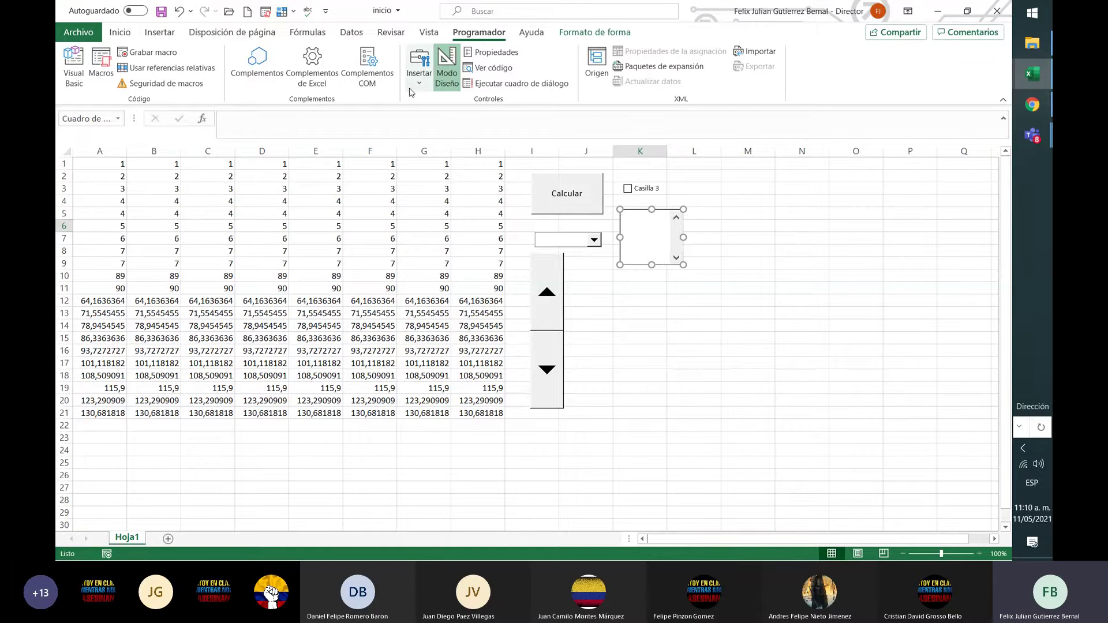
Insert a form control option button in column J beside the spin button, around rows 10 to 12, and turn it on
left_click(419, 68)
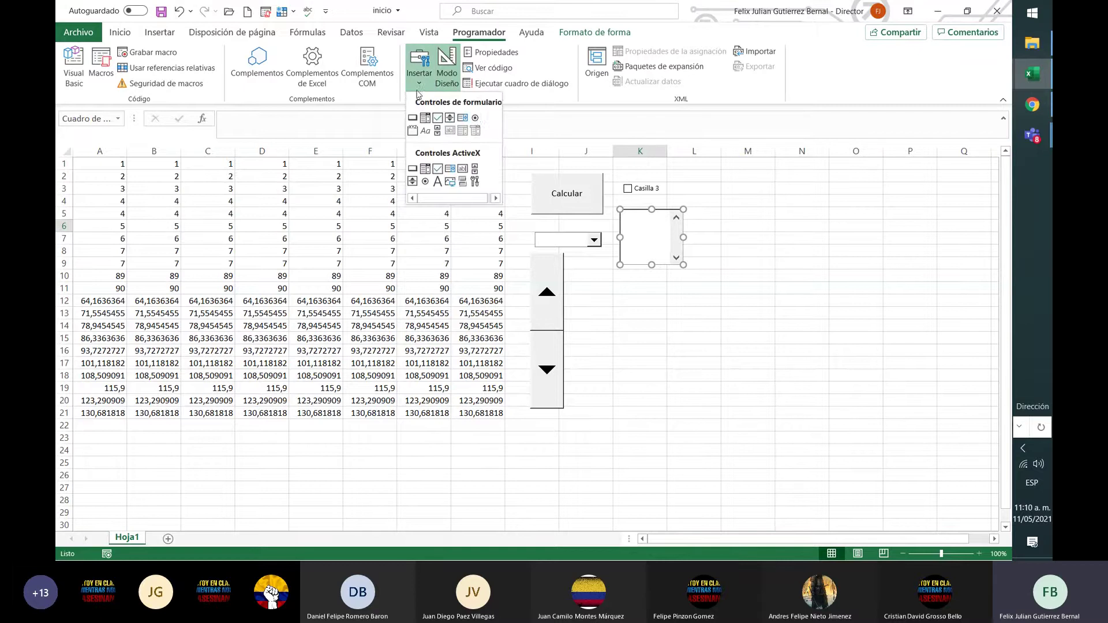
left_click(474, 118)
mouse_move(601, 275)
left_mouse_down()
mouse_move(646, 304)
mouse_move(610, 279)
left_mouse_up()
left_click(609, 279)
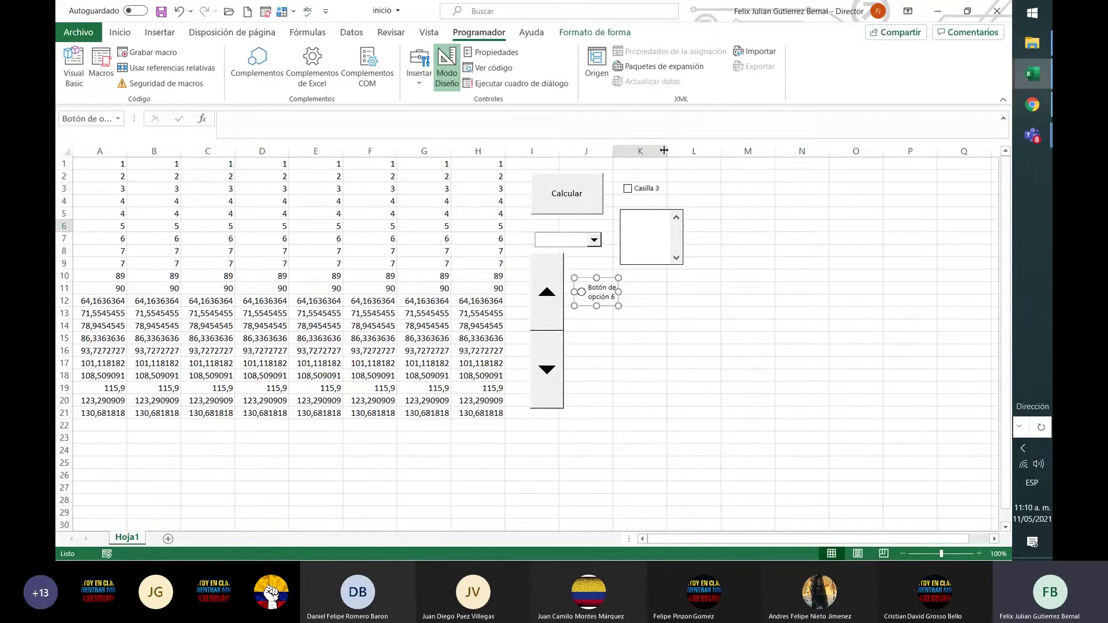
left_click(586, 267)
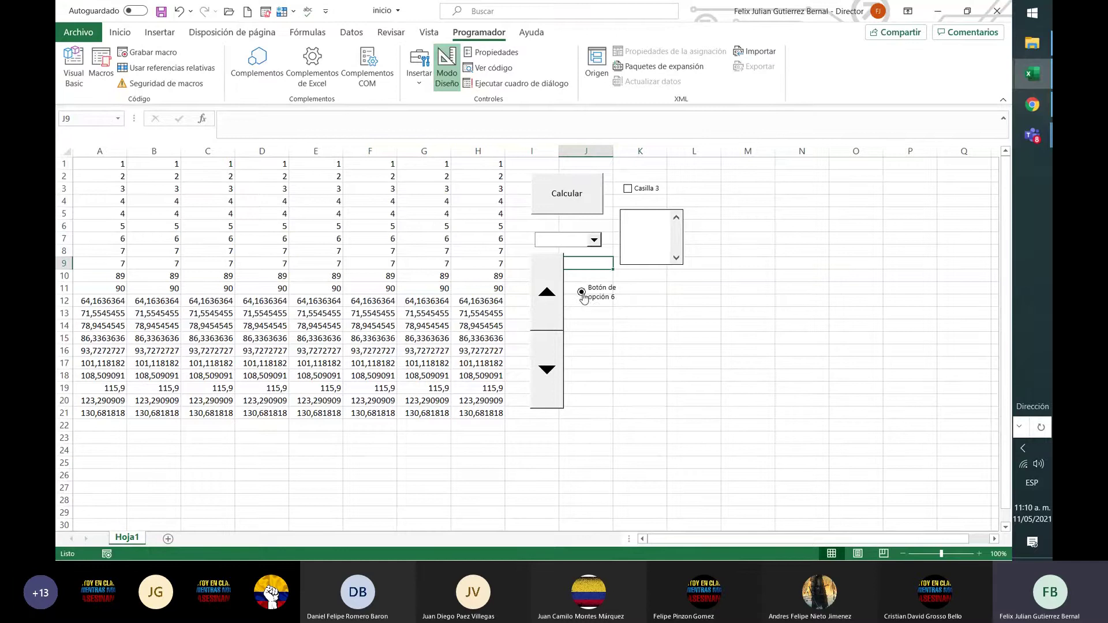
left_click(641, 286)
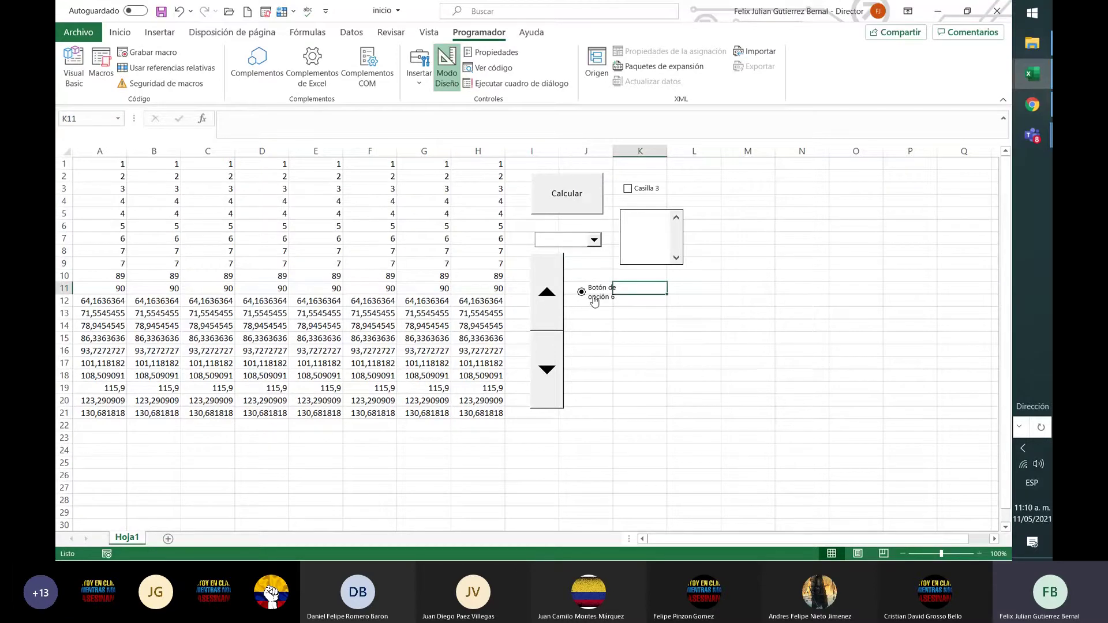
Open the option button's control format and review its colours and lines, size, protection and positioning settings
right_click(587, 296)
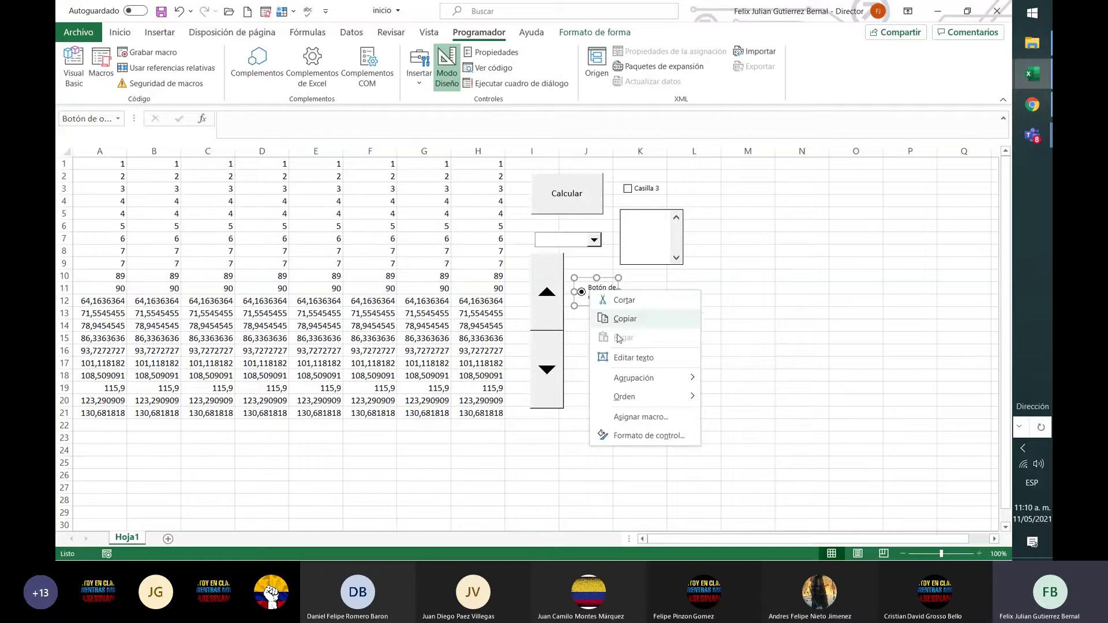
left_click(496, 51)
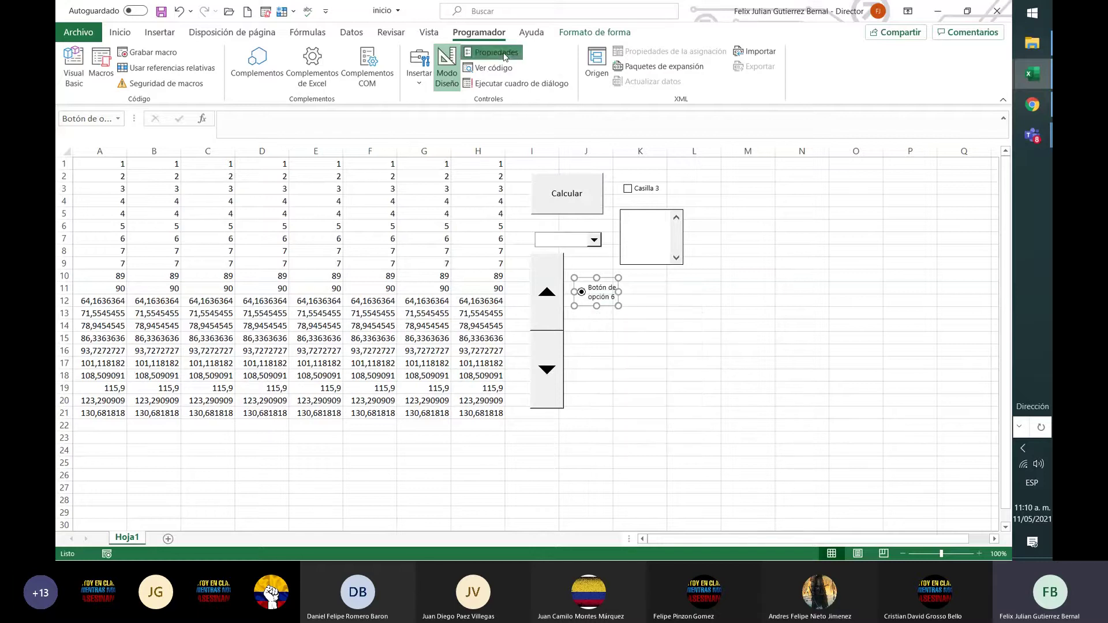
left_click(496, 52)
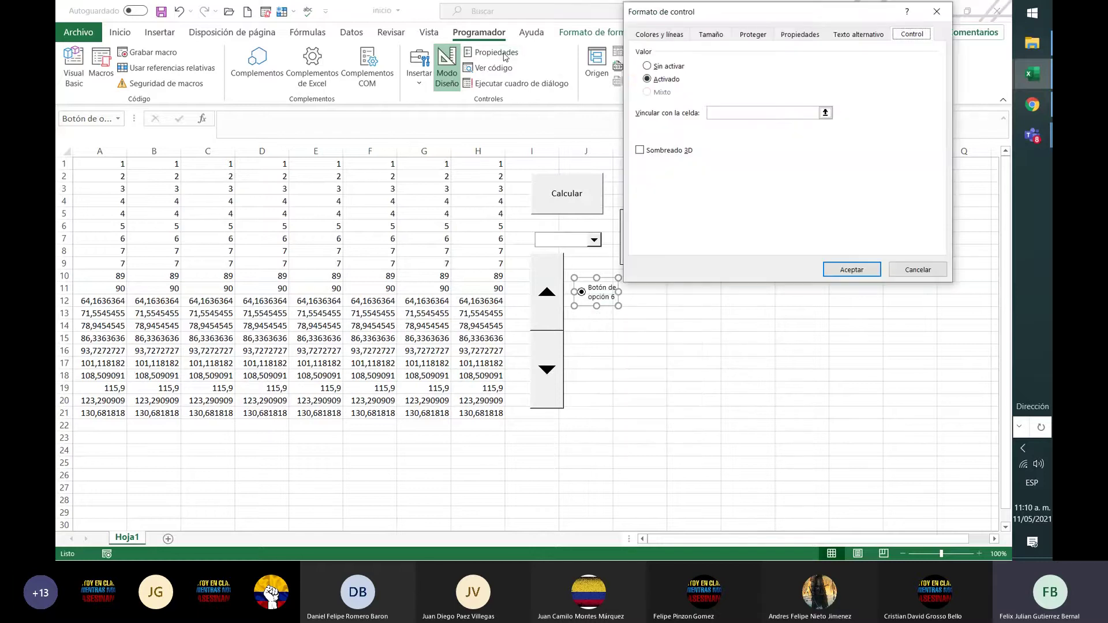
left_click(684, 34)
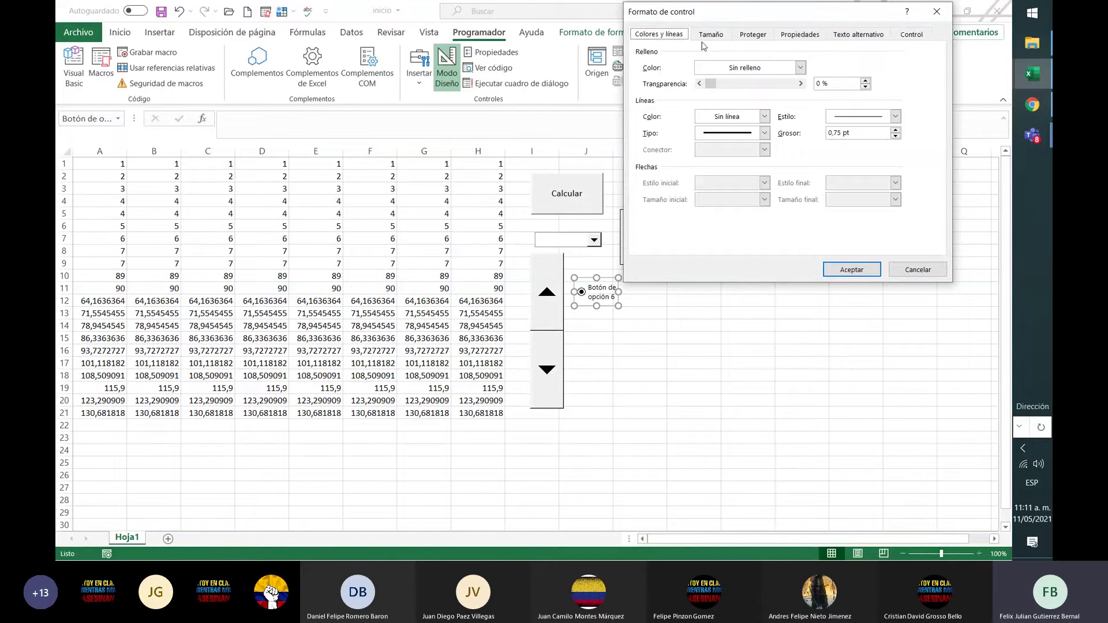
left_click(713, 36)
left_click(761, 36)
left_click(806, 36)
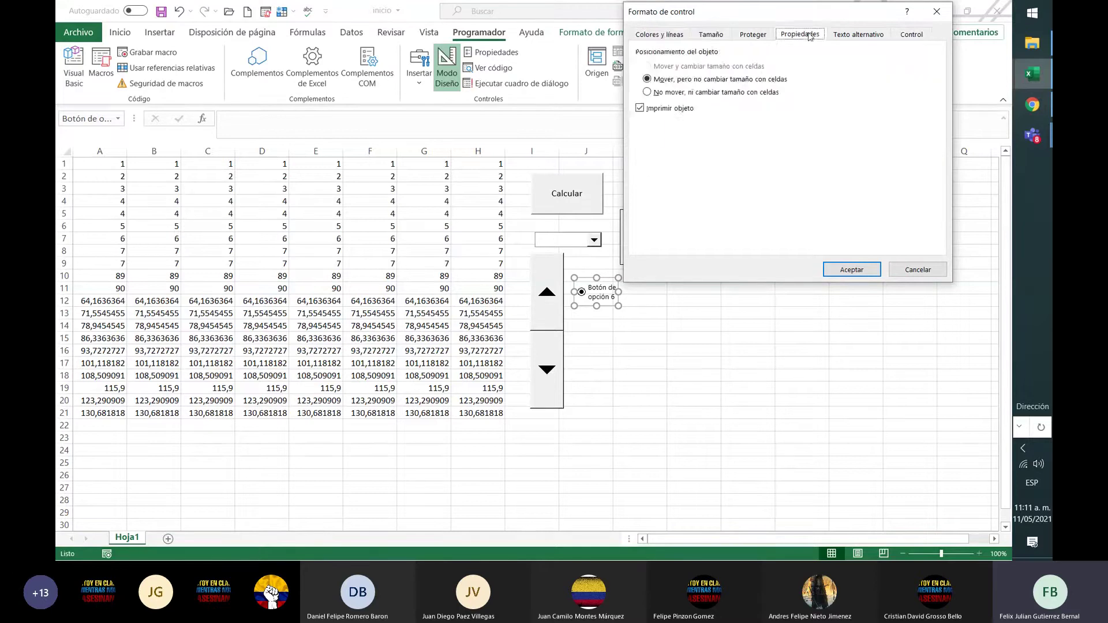
Replace the option button's alternative text with "Si"
left_click(849, 33)
left_click_drag(758, 65, 470, 79)
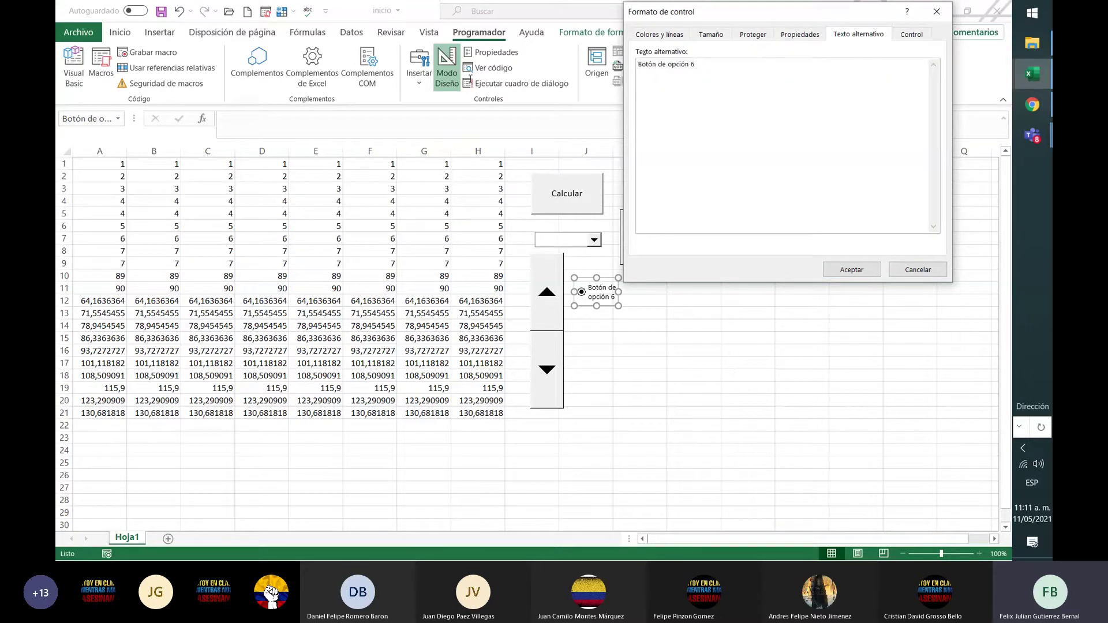
left_click_drag(713, 84, 592, 72)
type("Si")
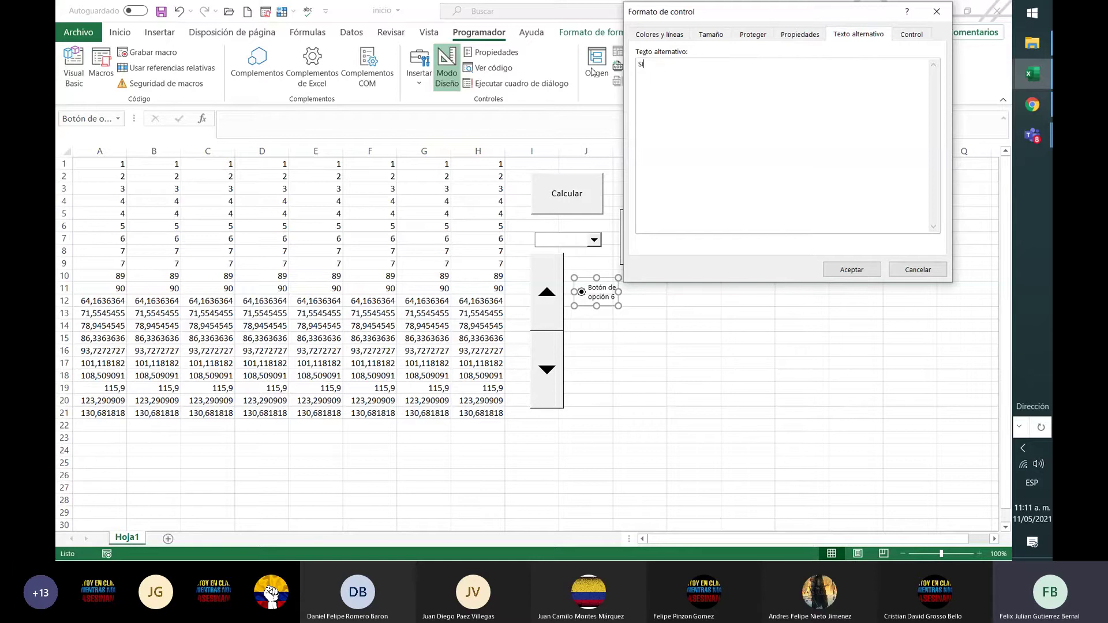
Keep the option button's value as Activado, link it to cell $G$1 and accept the control format
left_click(921, 37)
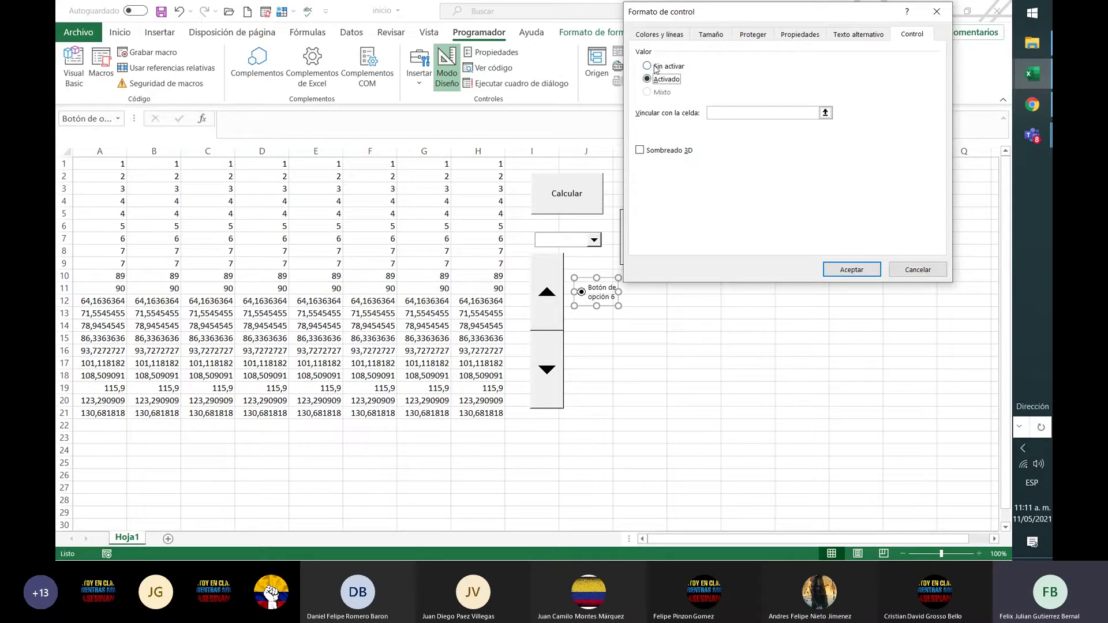
left_click(648, 65)
left_click(647, 79)
left_click(824, 113)
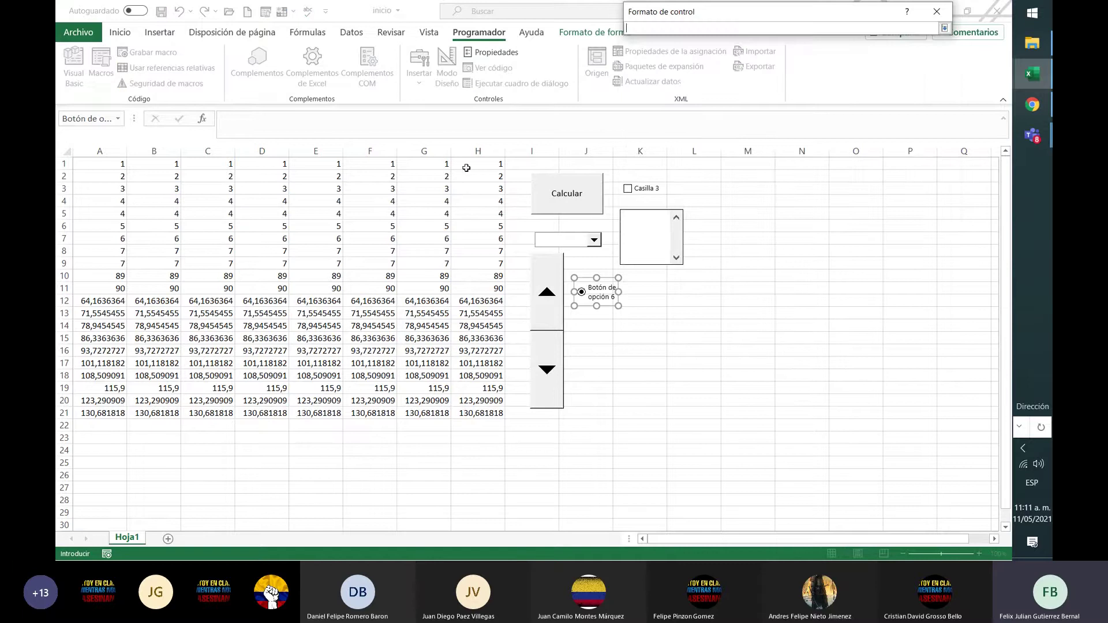
left_click(446, 165)
key("Return")
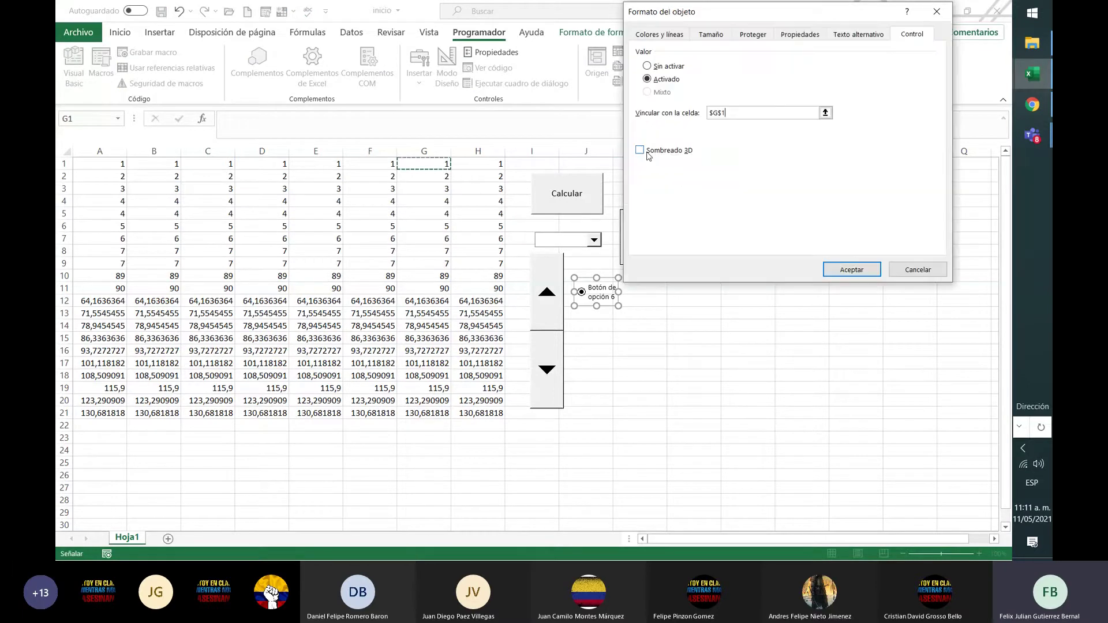
left_click(866, 270)
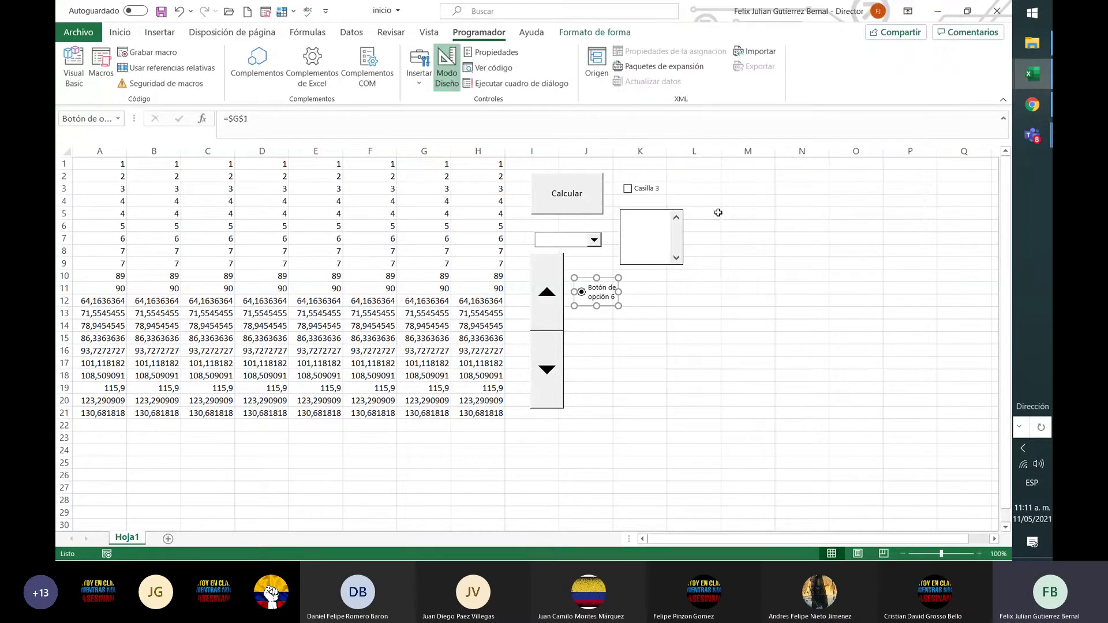
Enter 0 in cell H1
left_click(493, 168)
type("0")
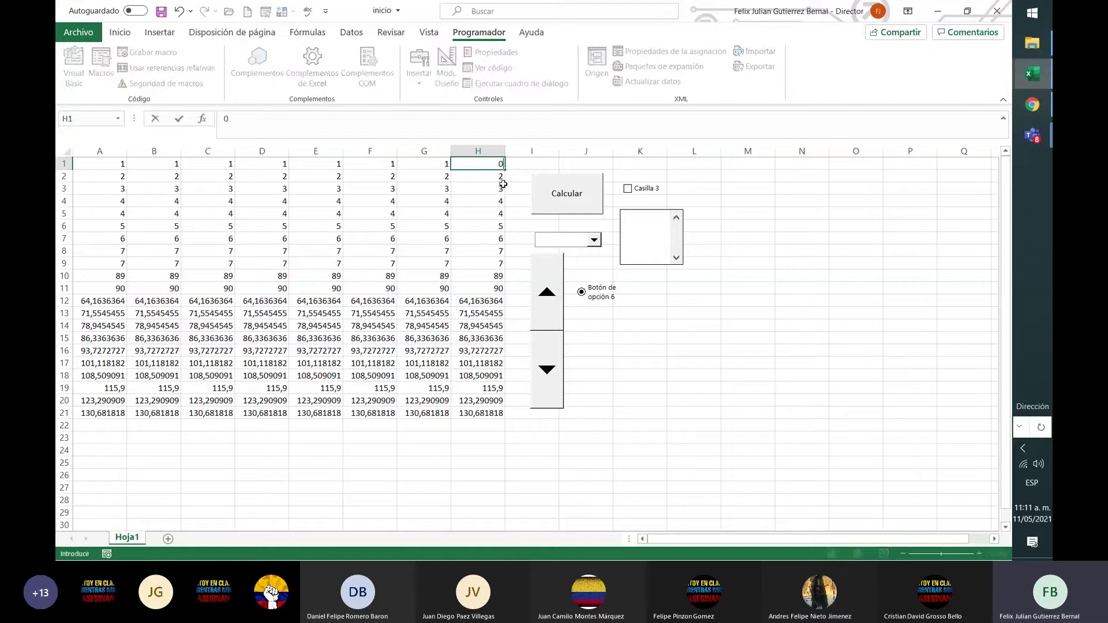
key("Return")
left_click(499, 164)
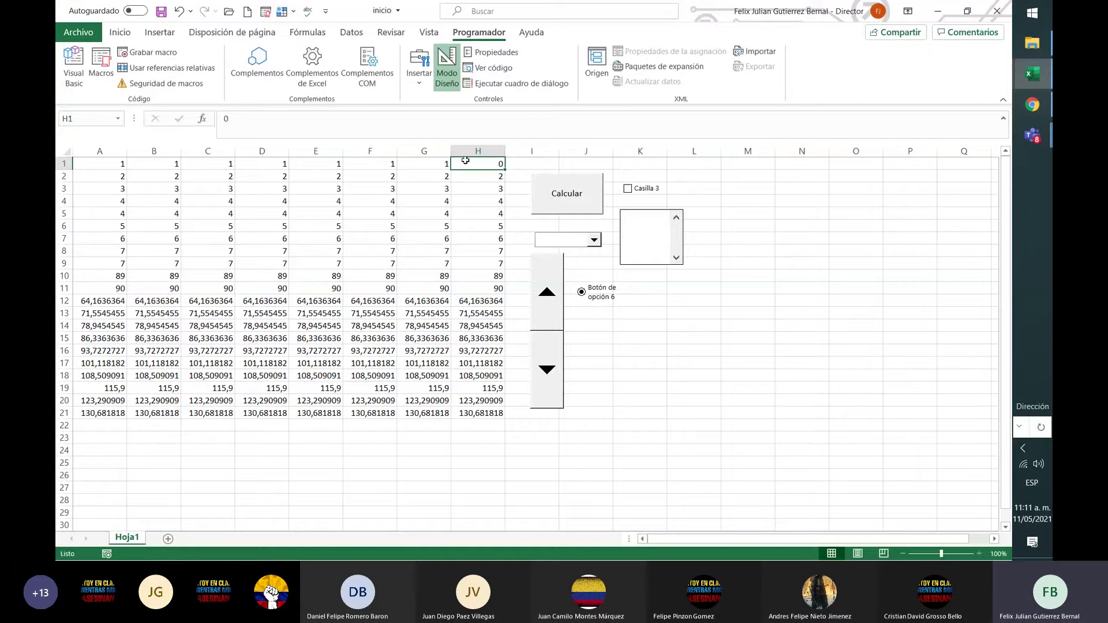
Test the option button's cell link by entering 0 in G1 and turning the option button back on
left_click(442, 165)
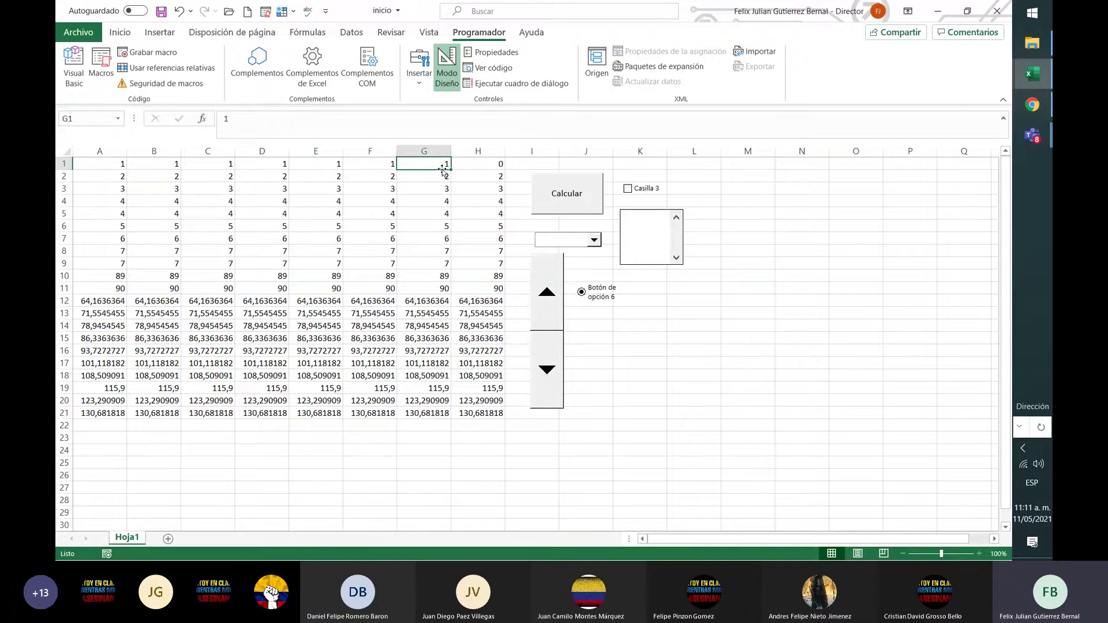
type("0")
key("Return")
left_click(430, 168)
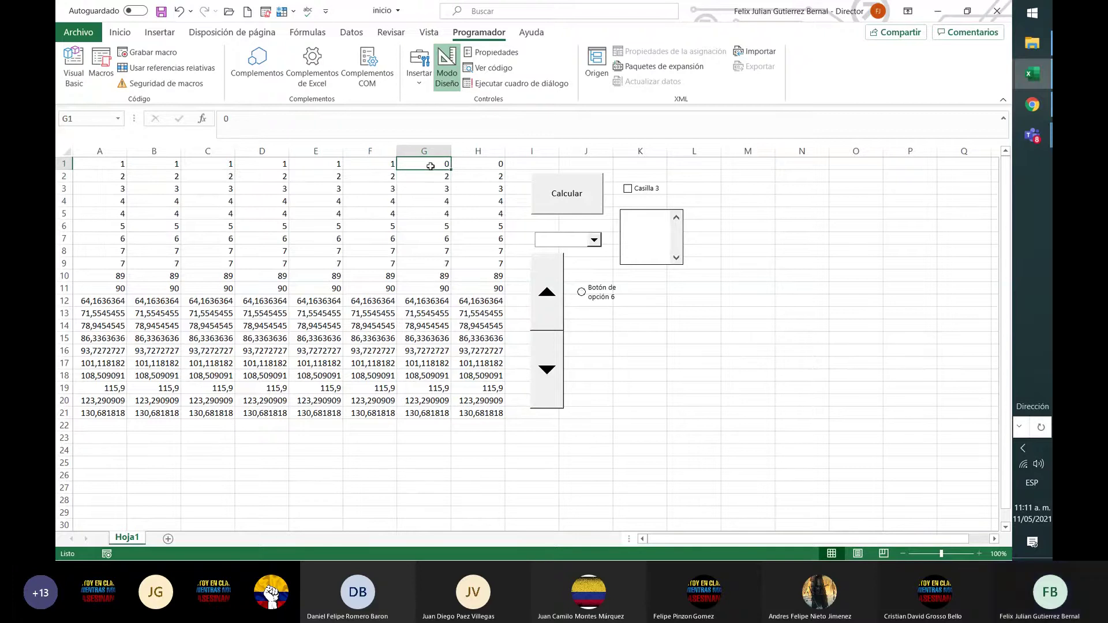
left_click(703, 315)
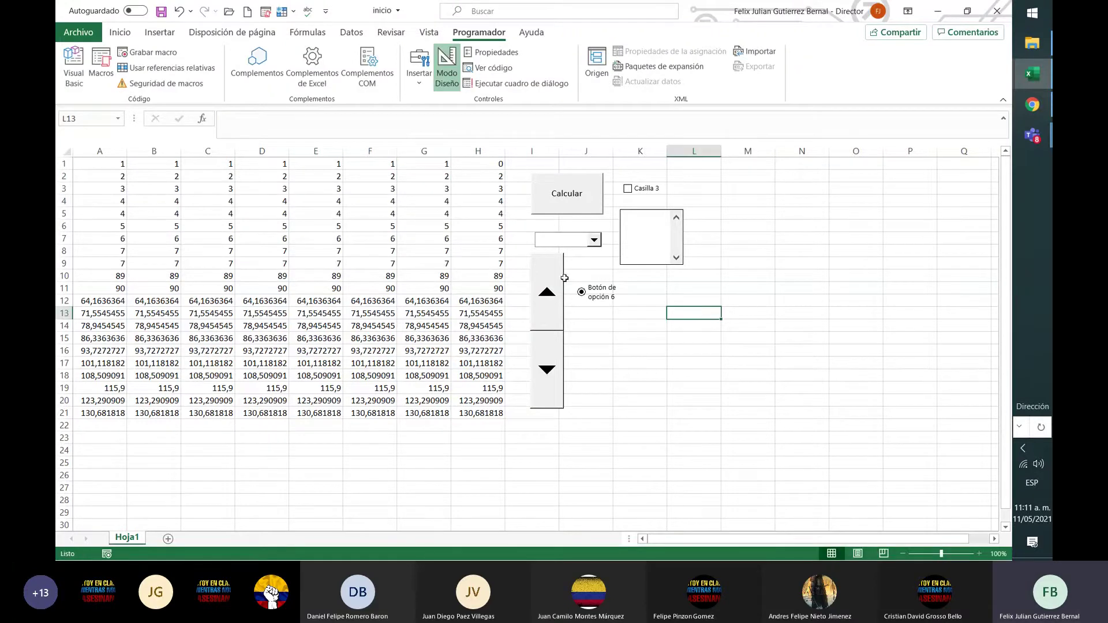
left_click(580, 292)
Insert a form control group box across columns M to O, covering about rows 2 to 11
left_click(419, 81)
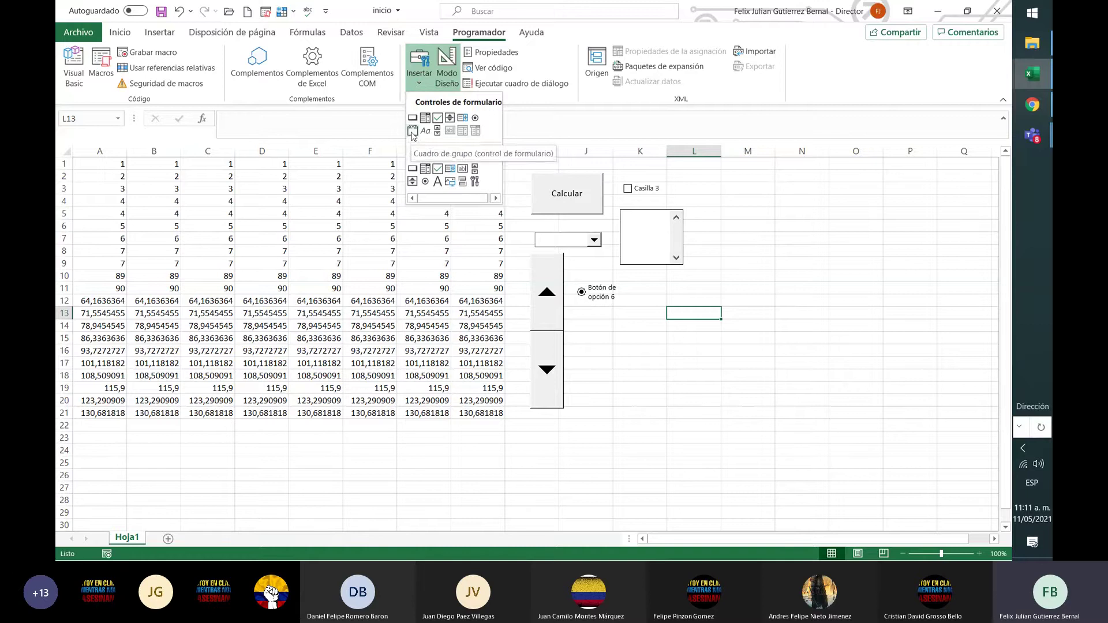
left_click(412, 131)
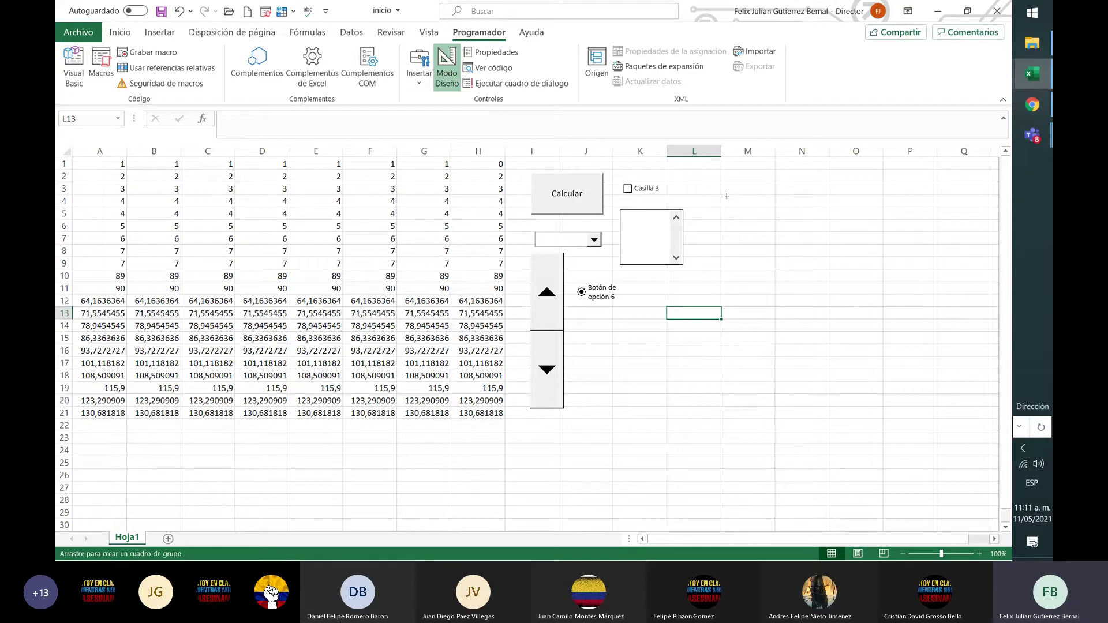
left_click_drag(736, 177, 861, 288)
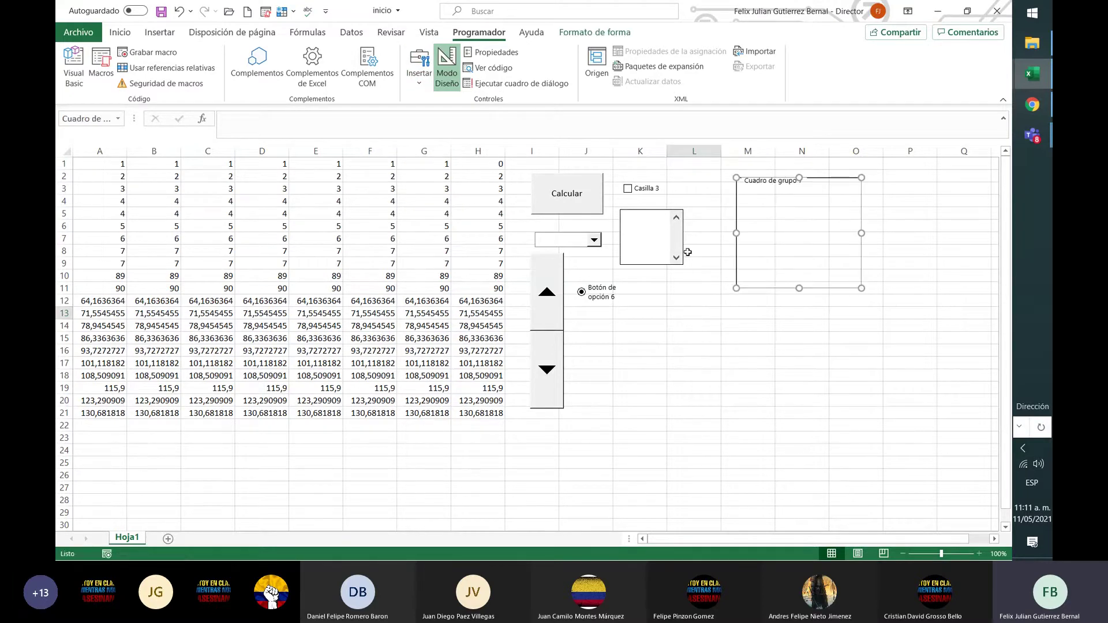
Insert a small form control button in the group box's lower-left corner, accepting the suggested macro name Botón8_Haga_clic_en
left_click(420, 81)
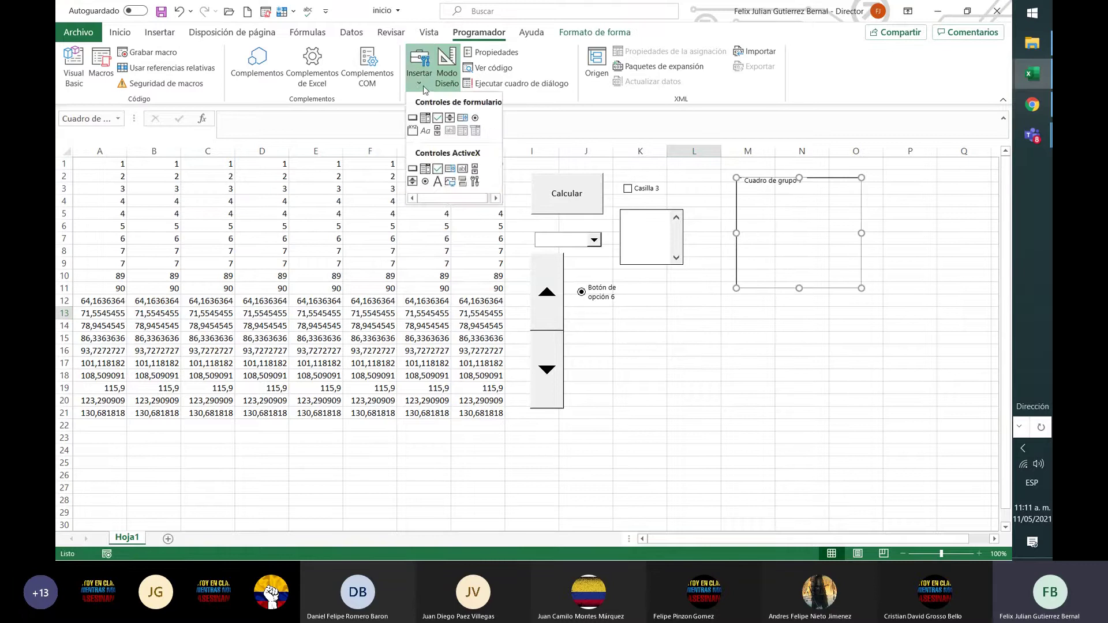
left_click(412, 118)
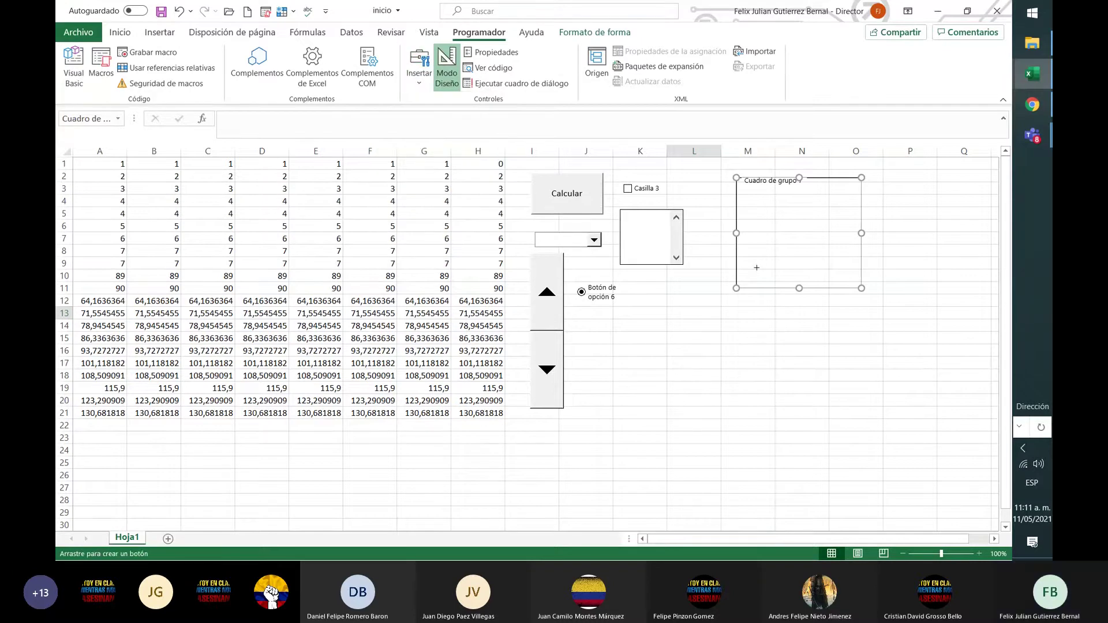
left_click_drag(760, 276, 776, 282)
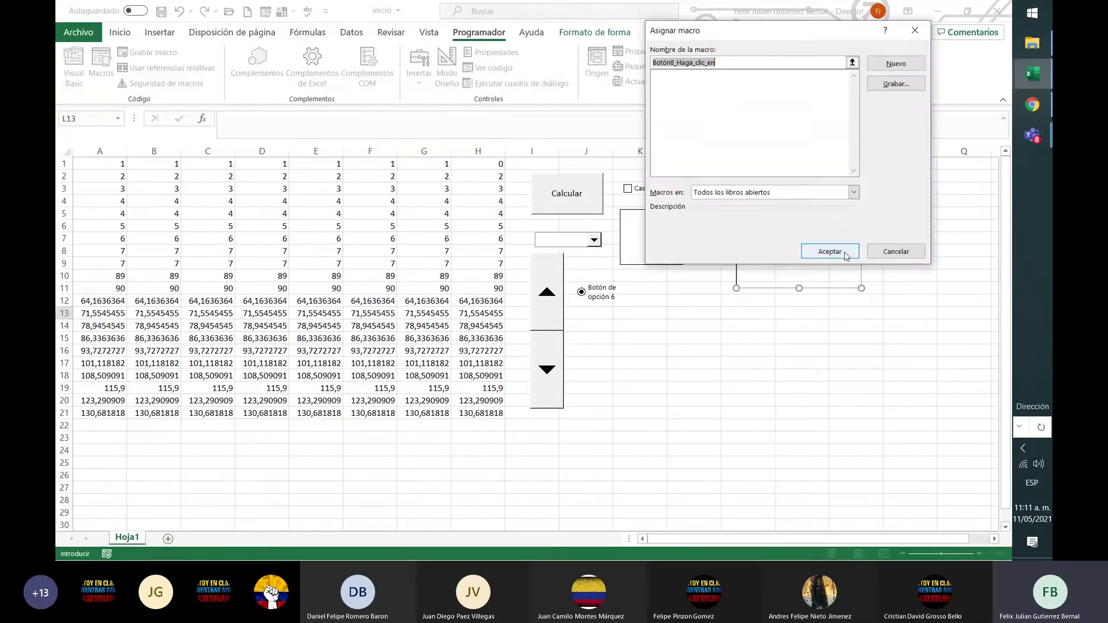
left_click(844, 251)
Insert a form control check box inside the group box, above Botón 8 at about row 5 of columns M to N
left_click(419, 72)
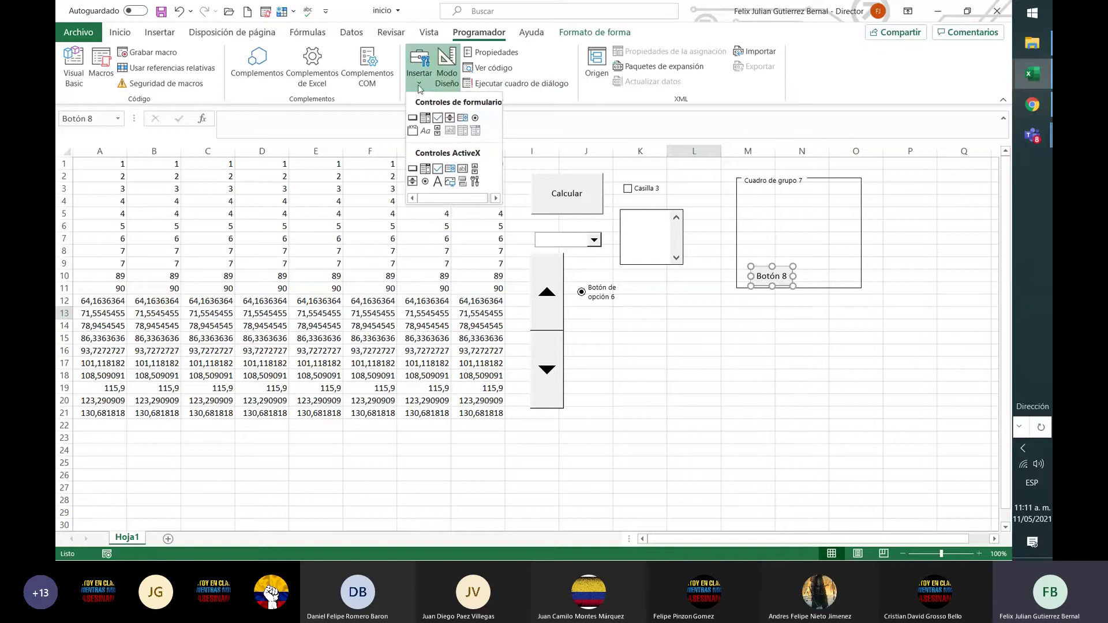
left_click(437, 117)
mouse_move(736, 221)
left_mouse_down()
mouse_move(809, 257)
mouse_move(787, 217)
mouse_move(791, 201)
left_mouse_up()
left_click(843, 180)
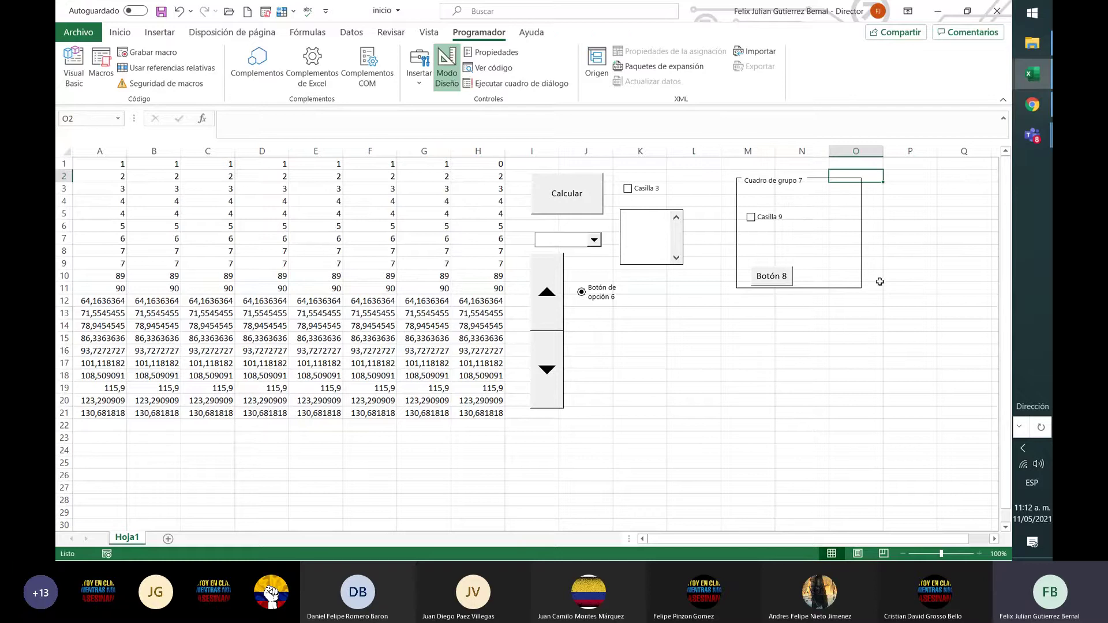
right_click(746, 198)
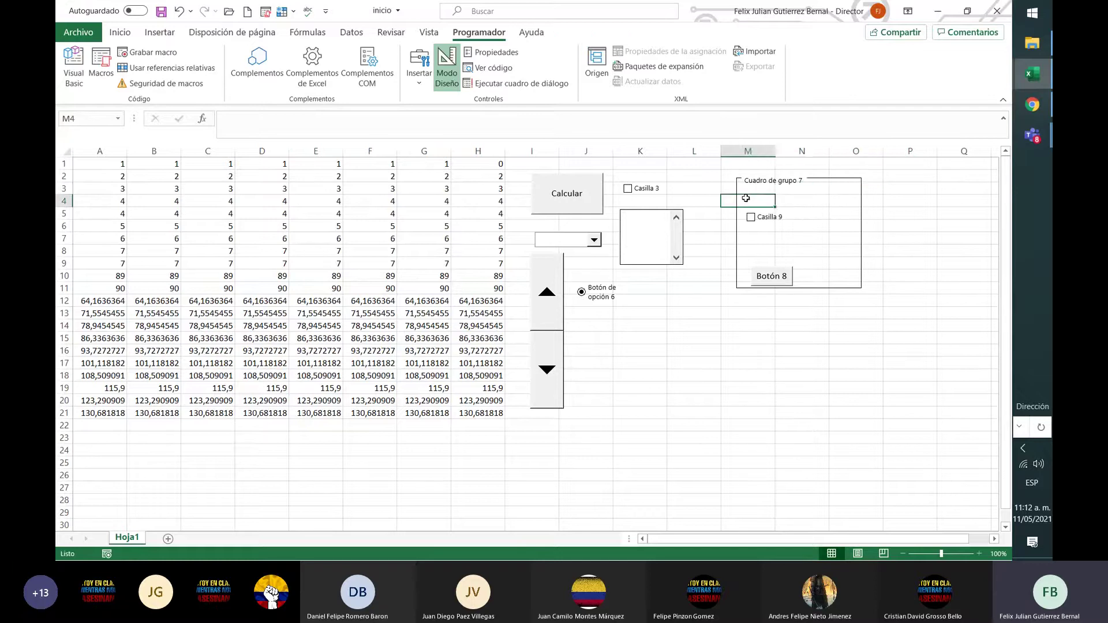
left_click(864, 181)
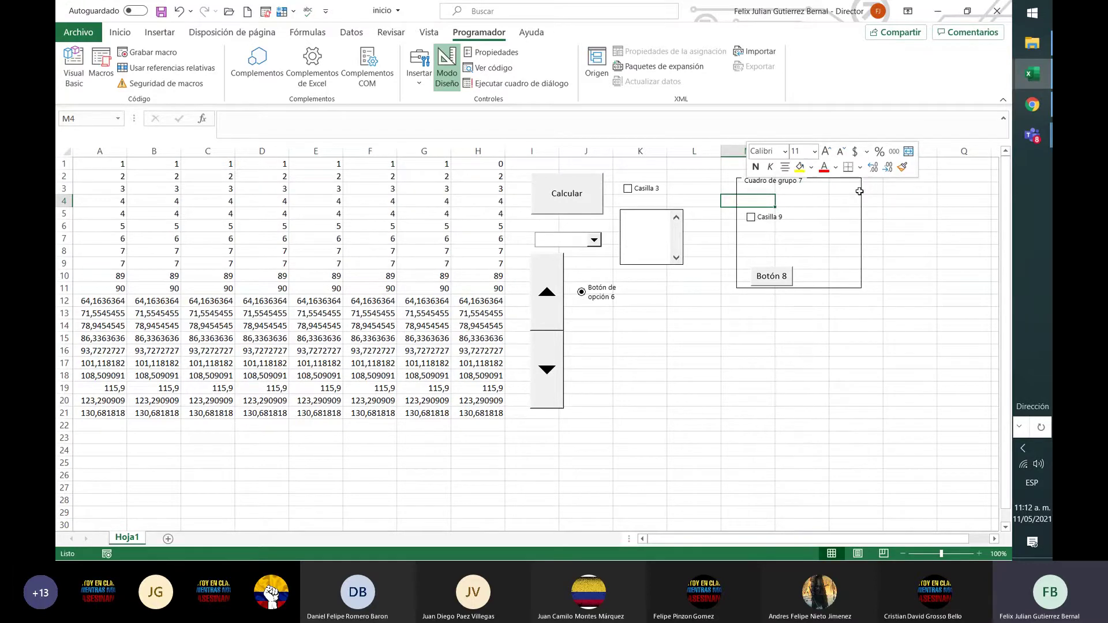
right_click(860, 194)
key("Escape")
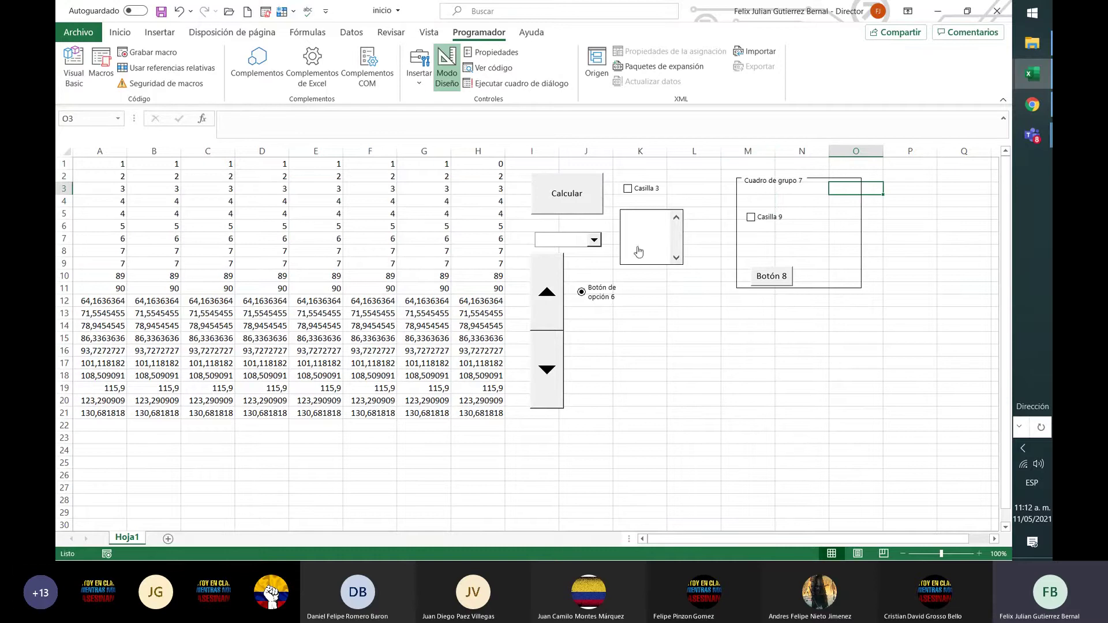
Insert a form control label across columns K to M, covering about rows 14 to 16
left_click(419, 69)
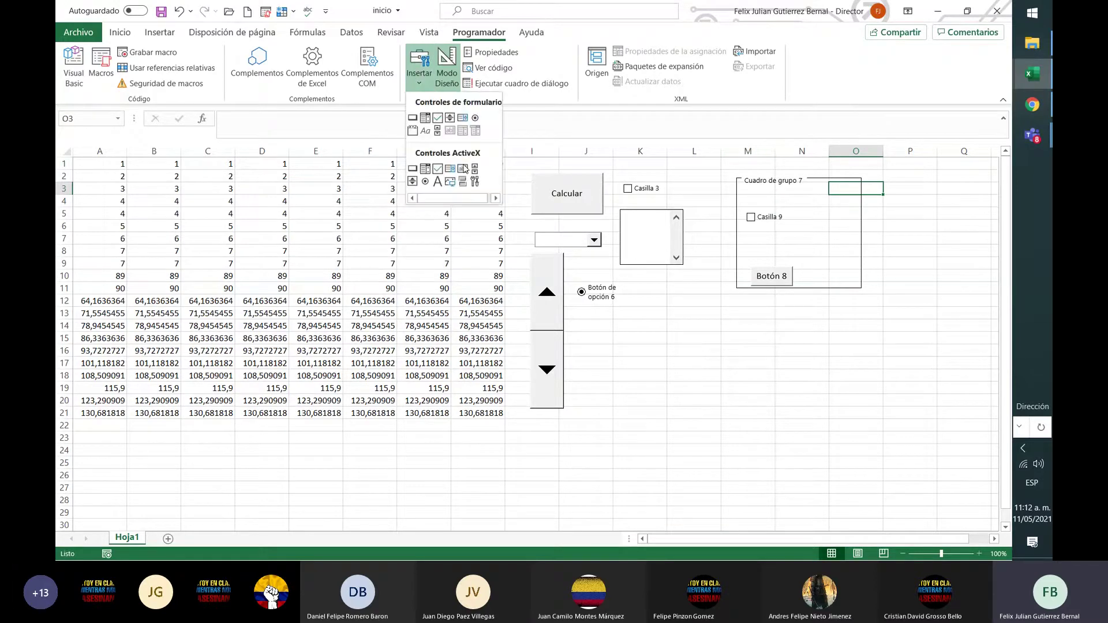
left_click(426, 131)
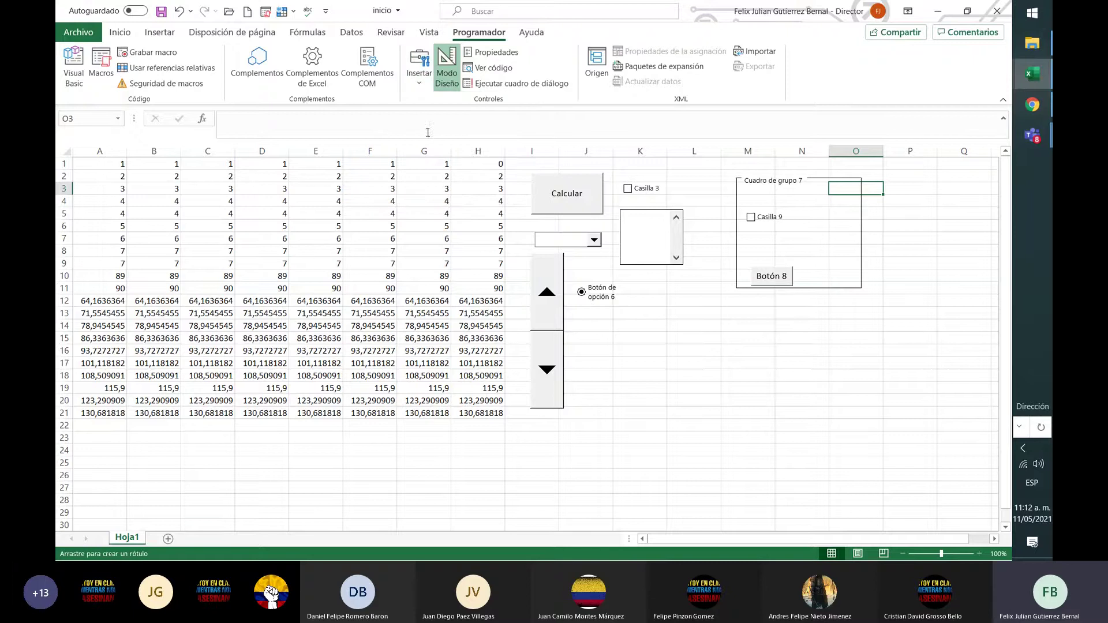
left_click_drag(618, 370, 704, 325)
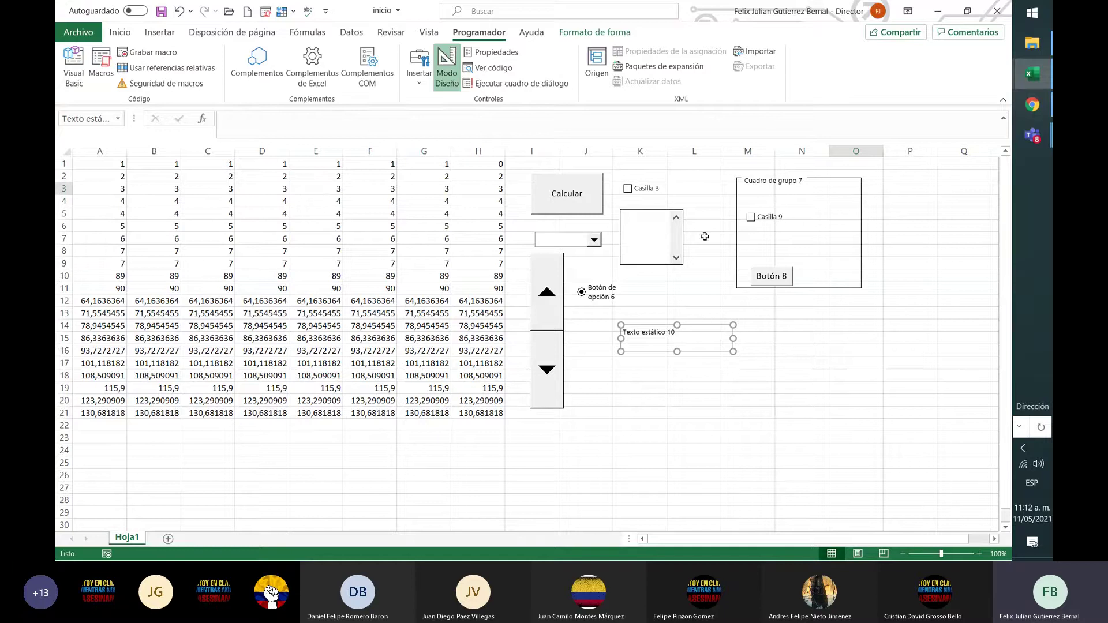
mouse_move(703, 326)
left_mouse_down()
mouse_move(687, 272)
mouse_move(710, 329)
left_mouse_up()
Replace the label's text with "PROGRAMA QUE CÁLCULA ALGORTIMO 1"
left_click(677, 335)
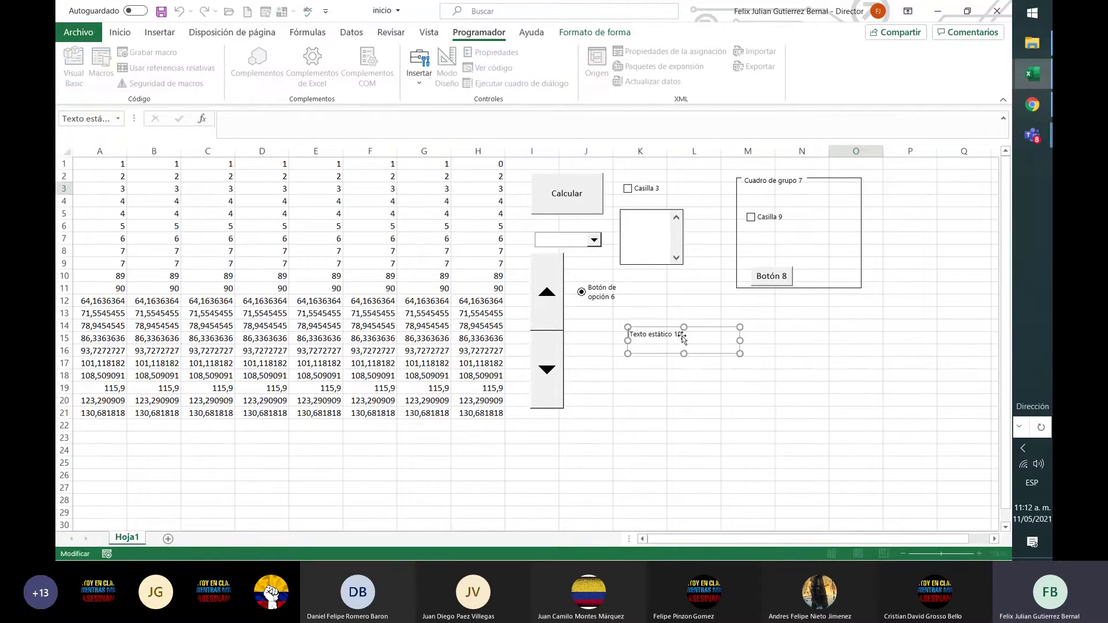
left_click_drag(677, 335, 622, 339)
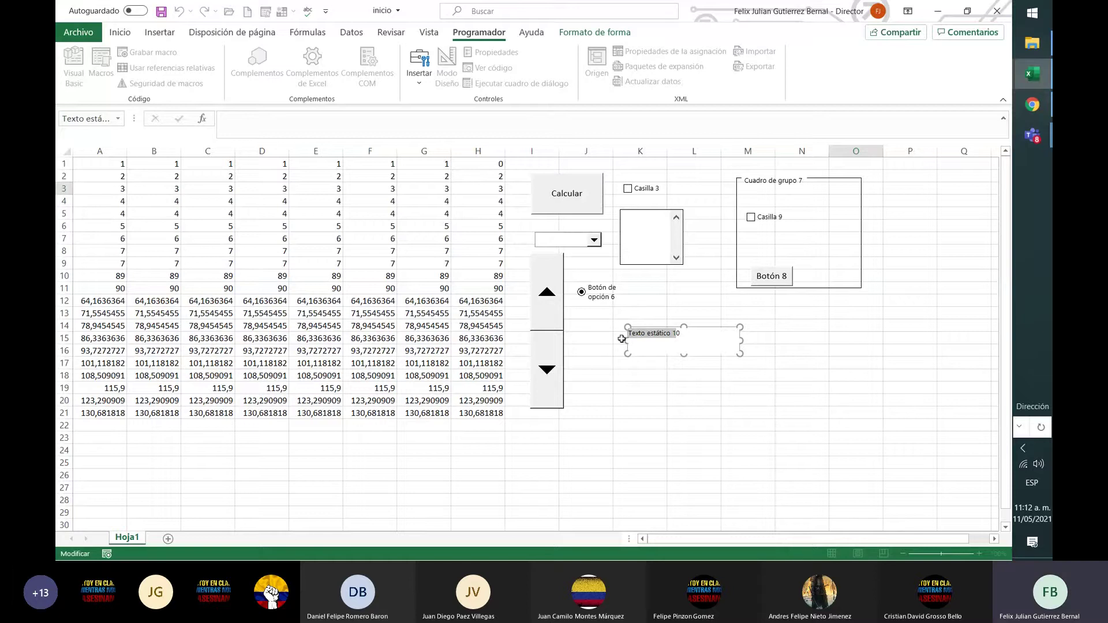
type("PROGRAMA QU")
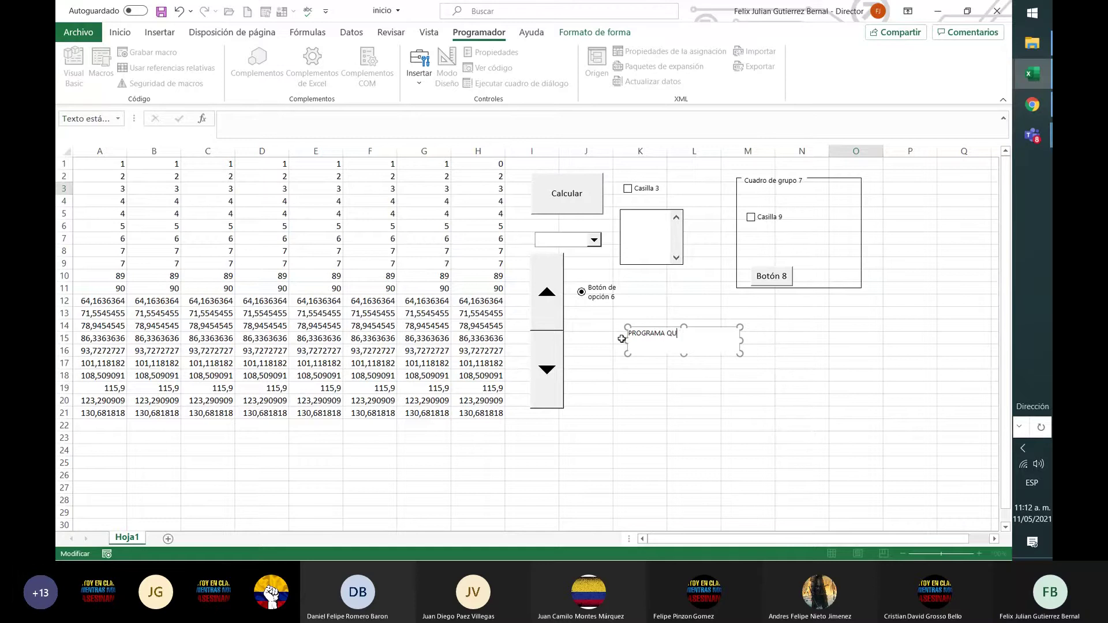
type("E CALC")
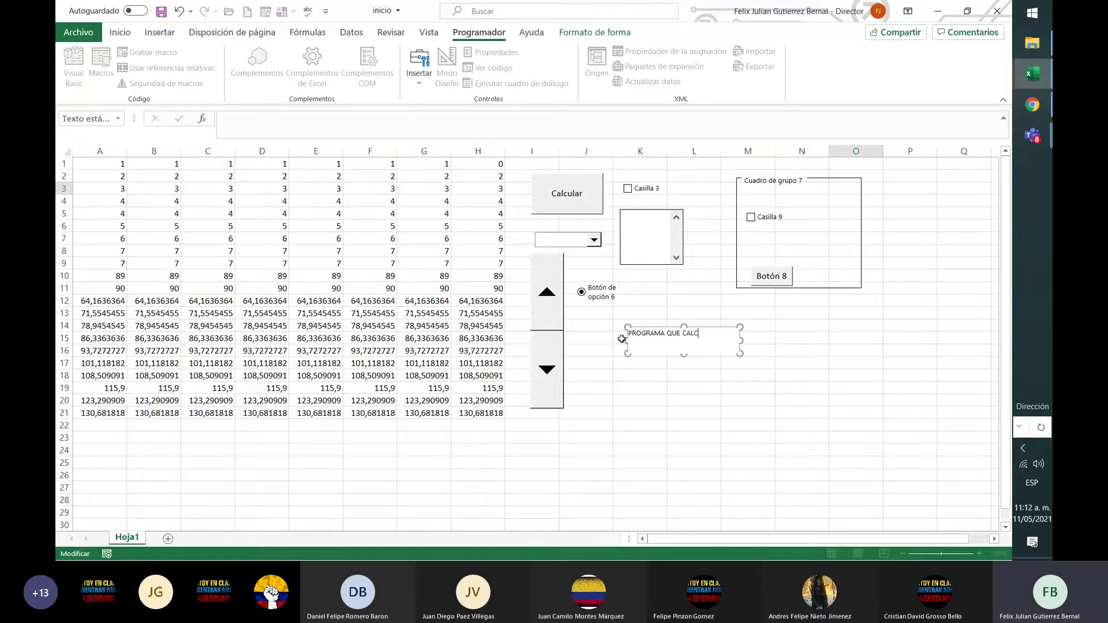
key("BackSpace")
key("BackSpace")
key("BackSpace")
key("BackSpace")
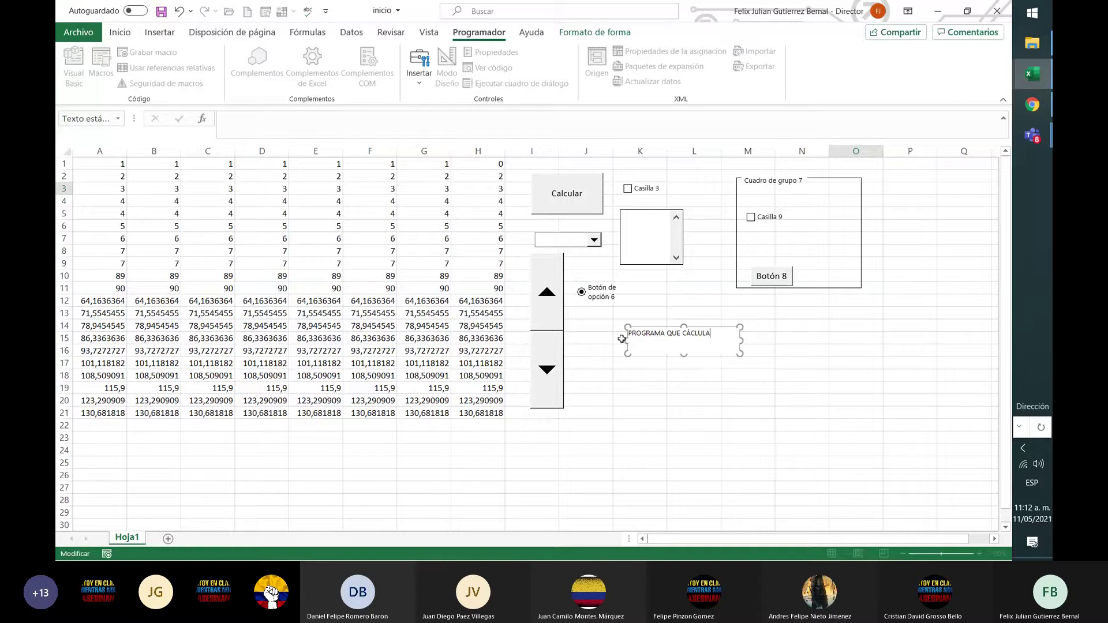
key("BackSpace")
key("BackSpace")
key("BackSpace")
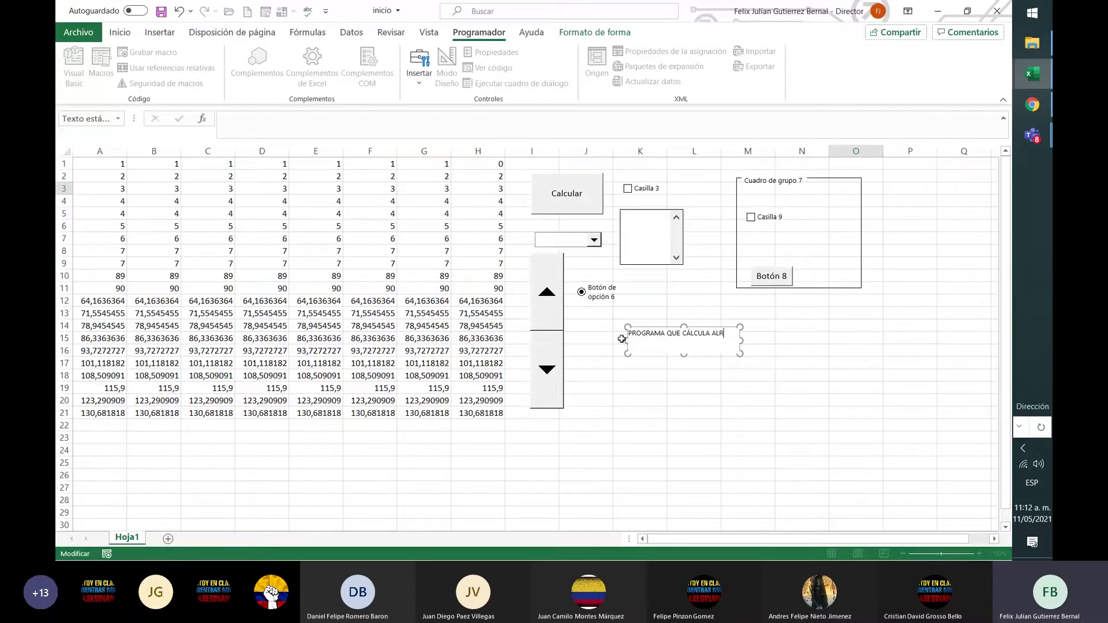
type("GORTIMO 1")
left_click(750, 400)
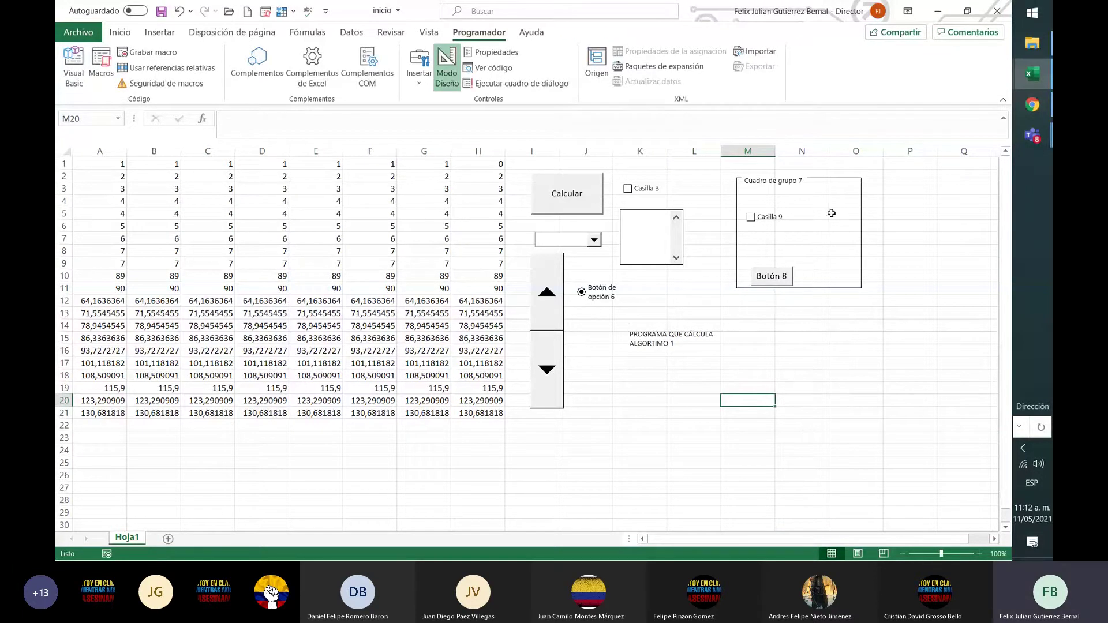
Insert a vertical form control scroll bar below the group box in column M, covering about rows 12 to 19
left_click(420, 78)
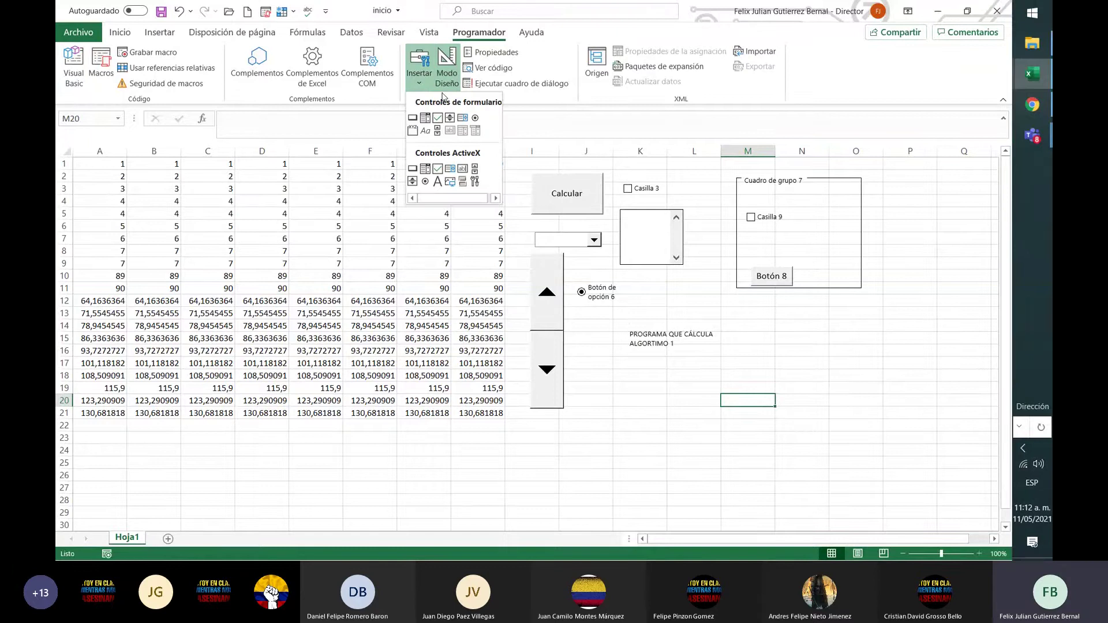
left_click(438, 131)
mouse_move(750, 303)
left_mouse_down()
mouse_move(789, 392)
mouse_move(791, 424)
mouse_move(779, 388)
left_mouse_up()
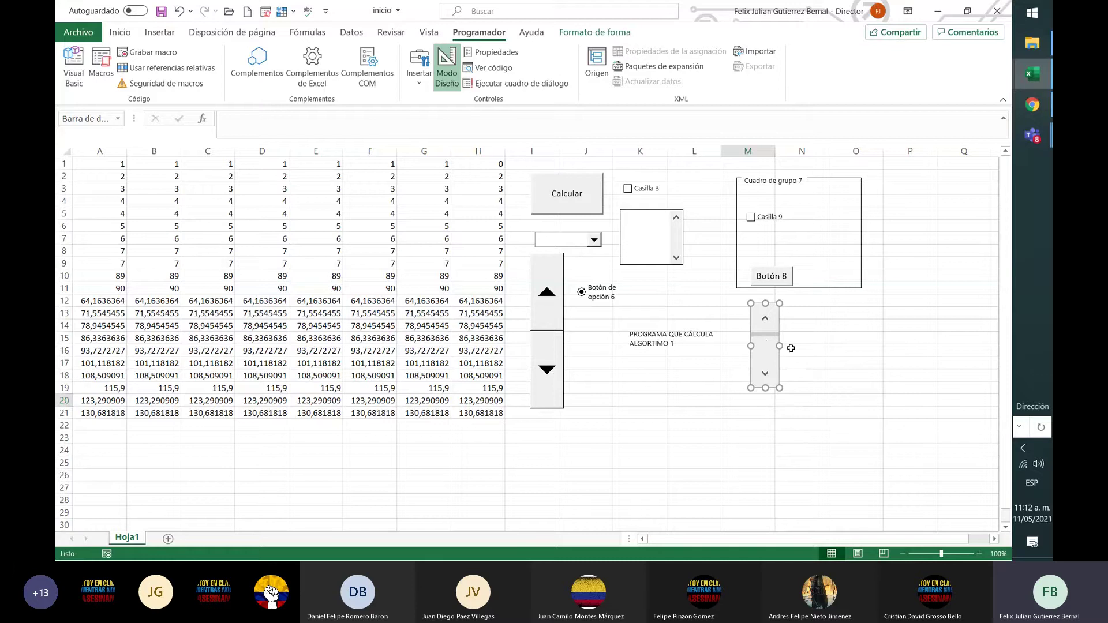
left_click(416, 77)
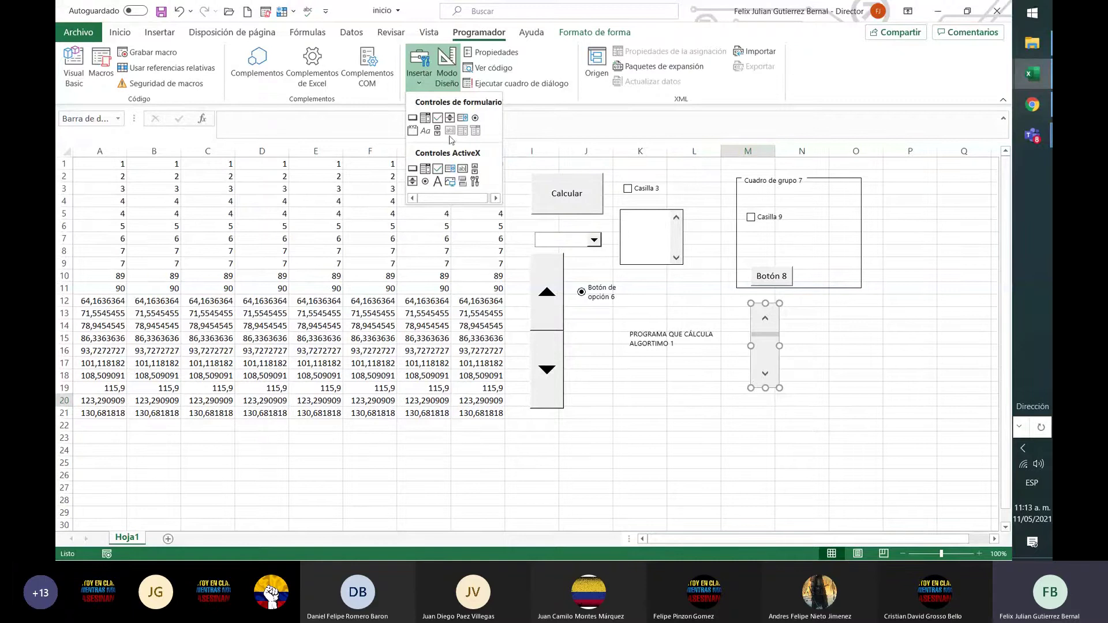
key("Escape")
left_click(658, 413)
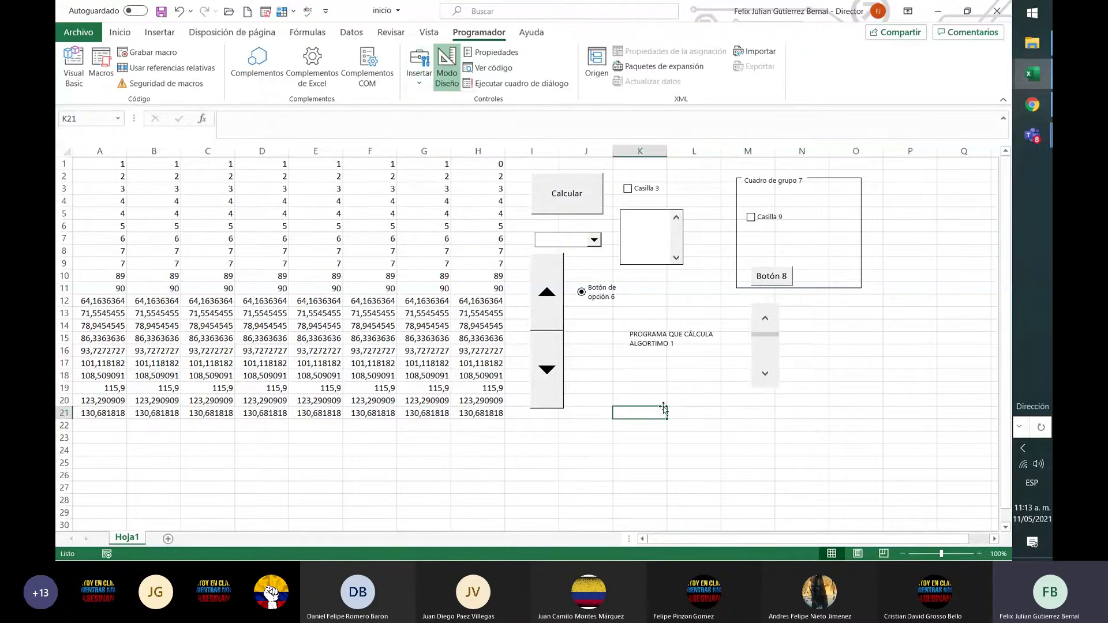
Browse the additional ActiveX controls and choose Adobe PDF Reader
left_click(419, 75)
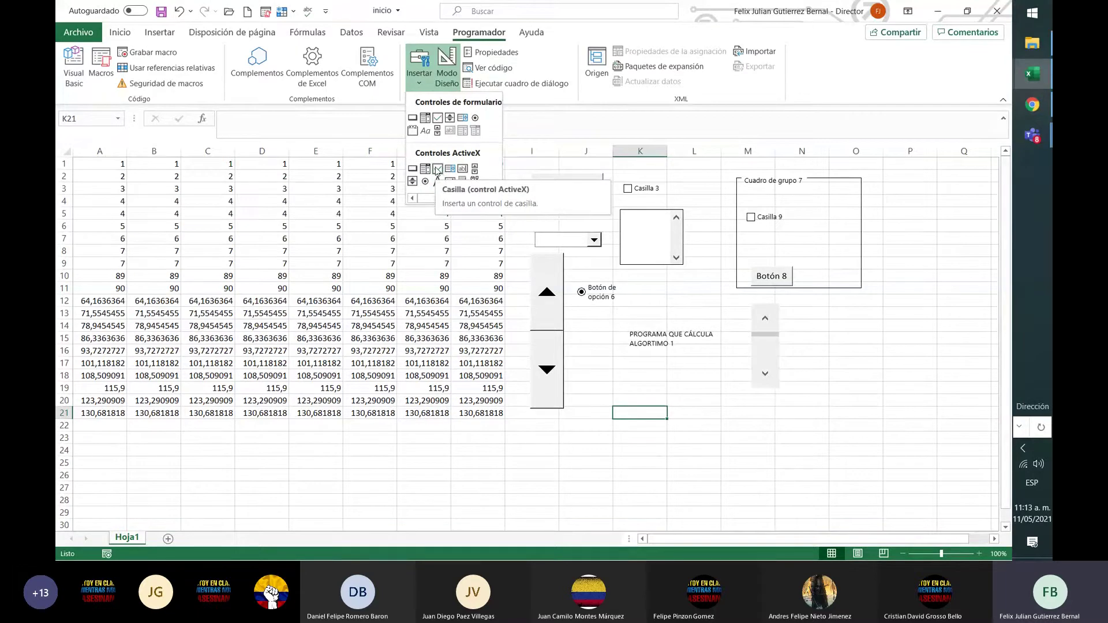
left_click(474, 183)
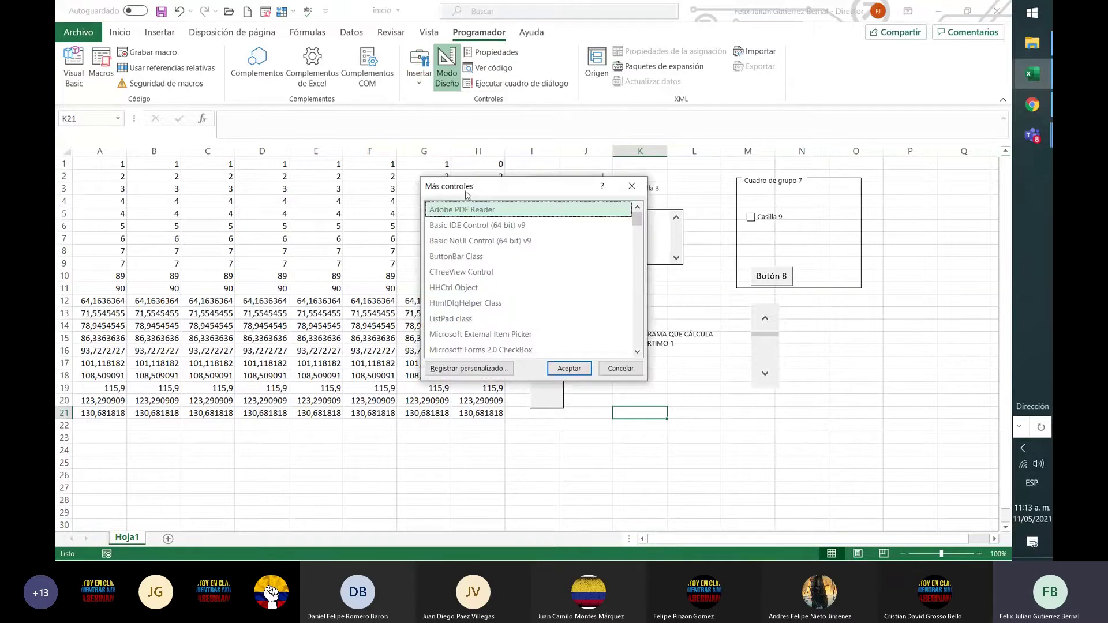
left_click(510, 254)
scroll(536, 289, "down", 7)
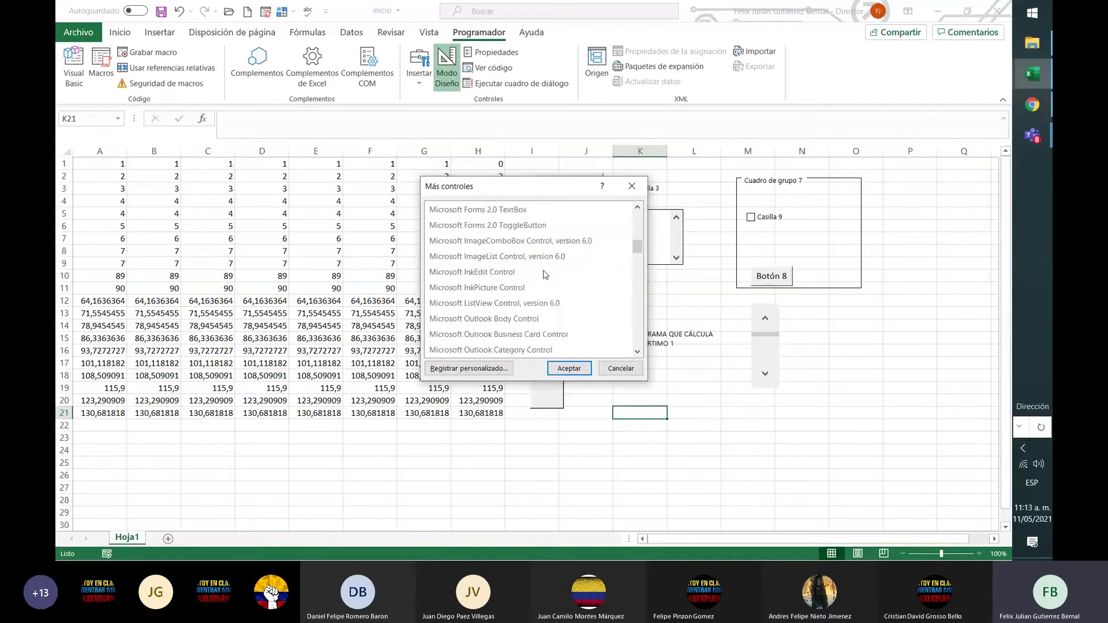
scroll(554, 319, "down", 7)
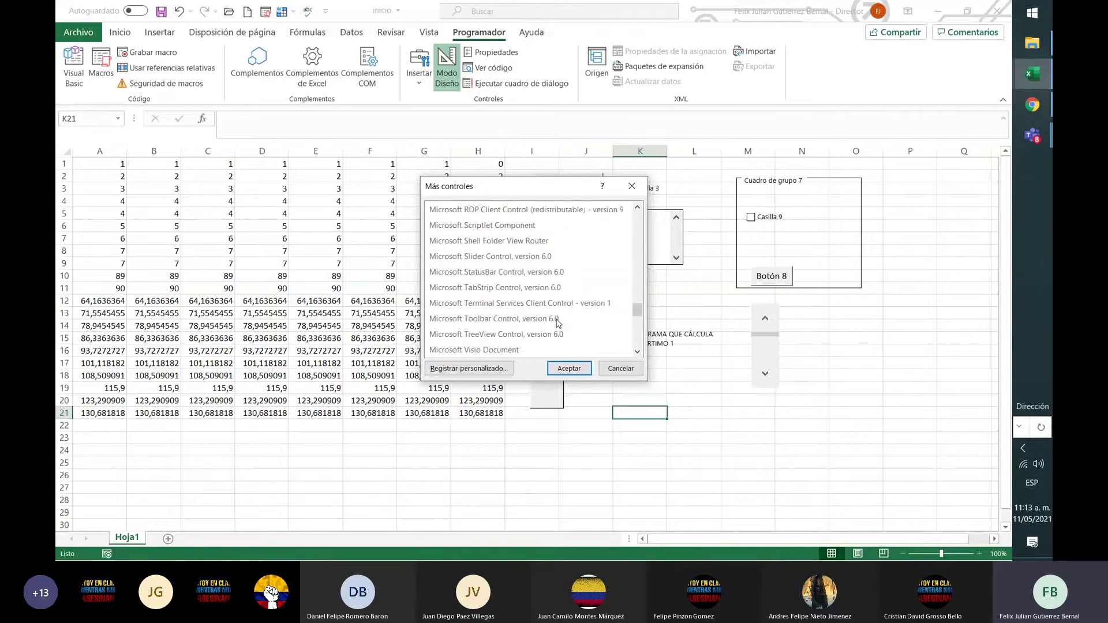
scroll(559, 319, "up", 15)
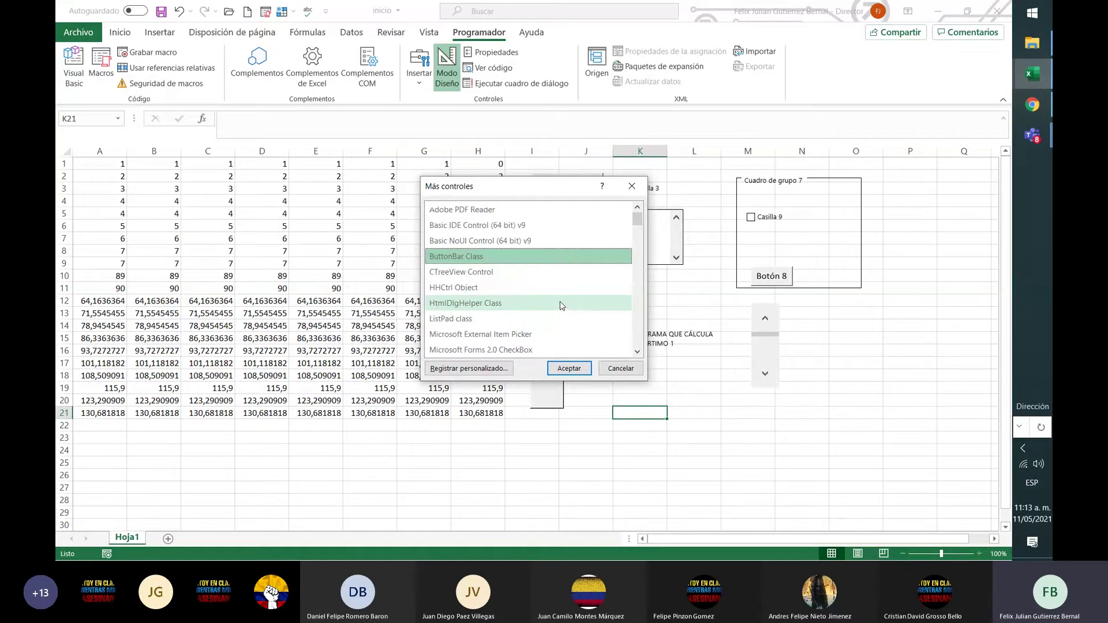
left_click(591, 217)
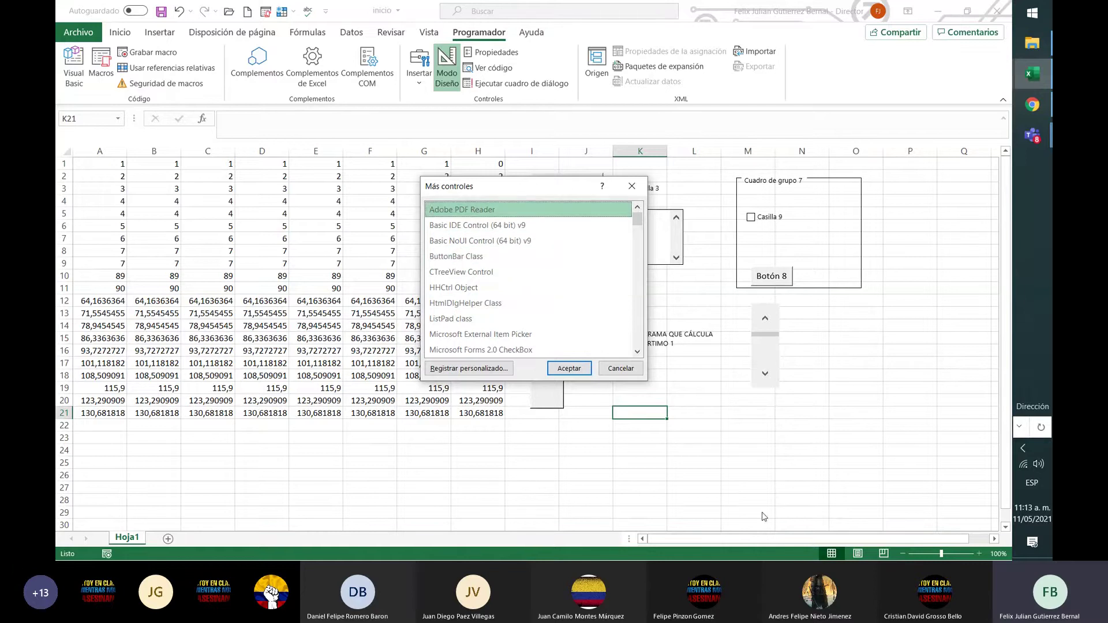
left_click(569, 369)
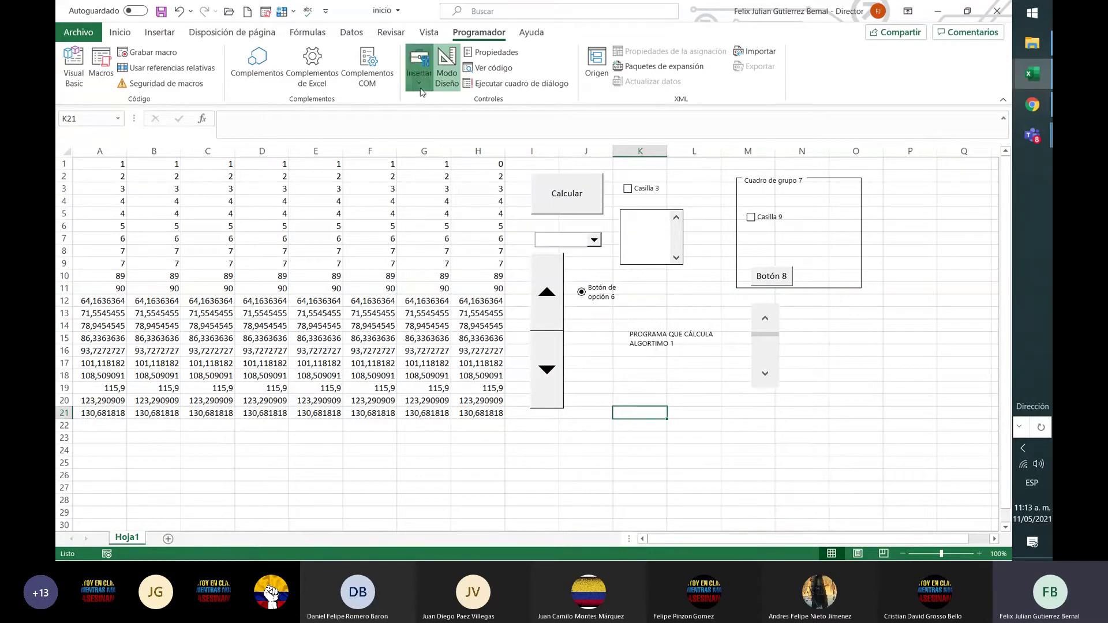
Place the Adobe PDF Reader control on the sheet and move it so its icon sits below the PROGRAMA label, at about rows 18 to 20
left_click(418, 69)
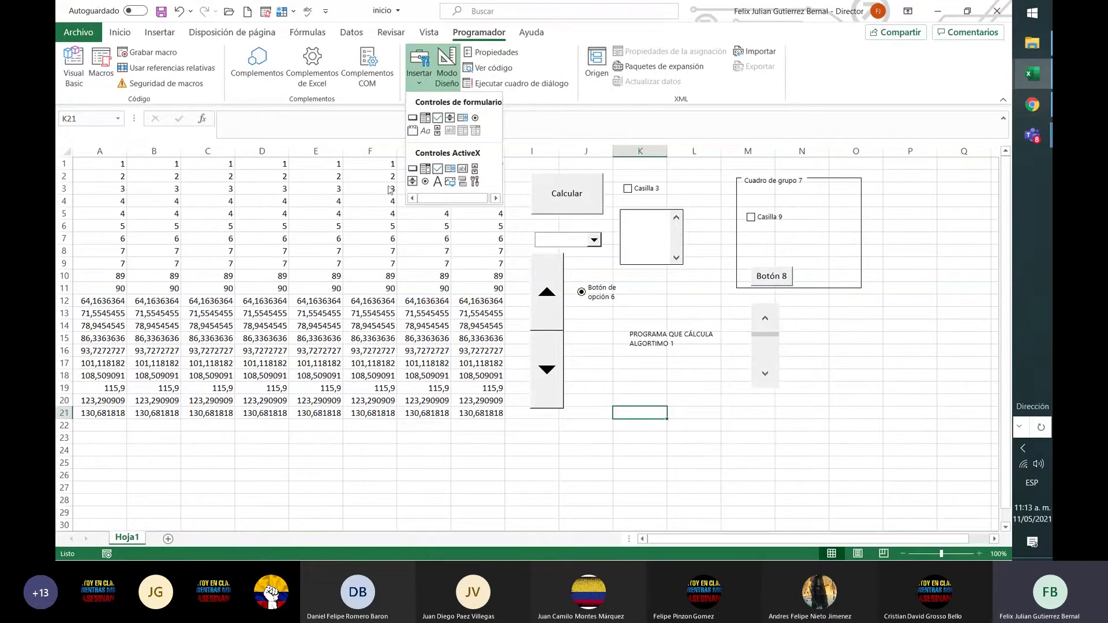
left_click(468, 181)
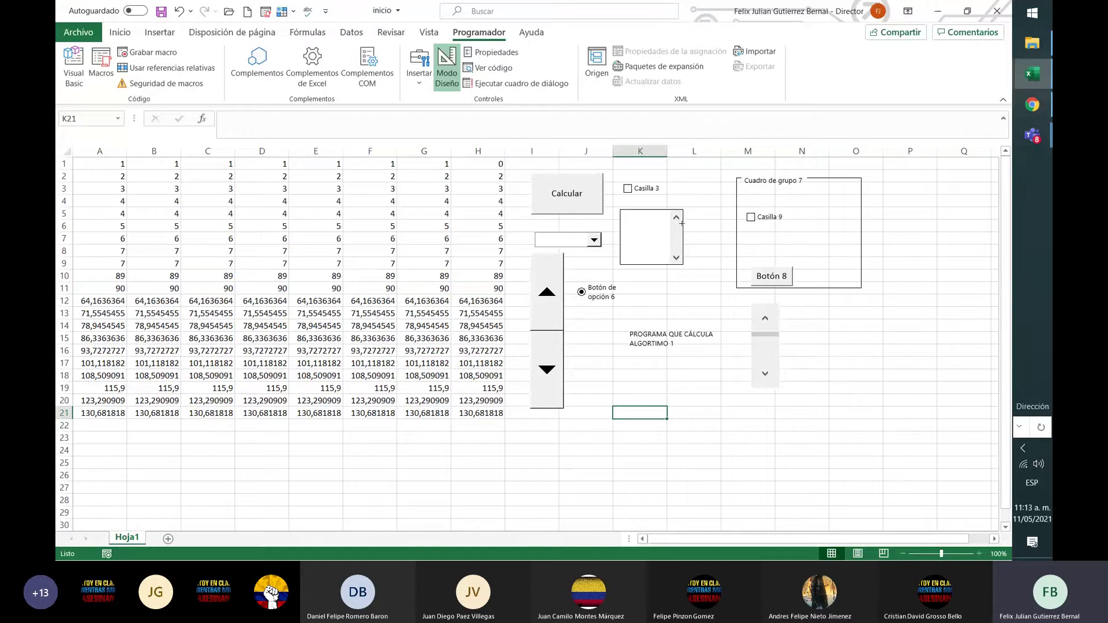
left_click(574, 241)
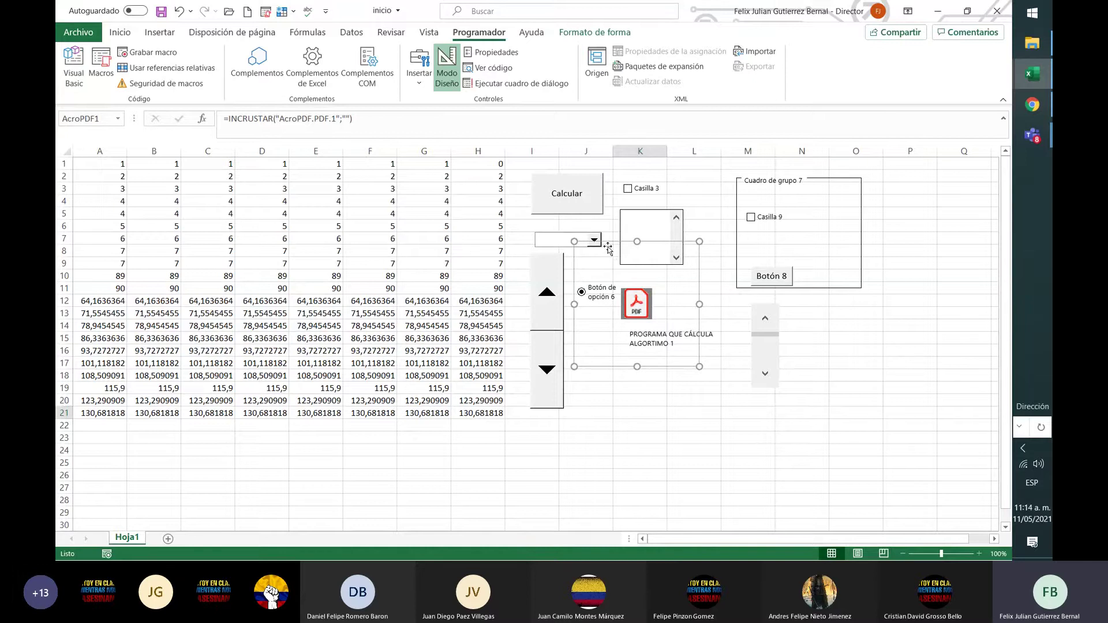
left_click_drag(609, 242, 631, 321)
left_click(789, 438)
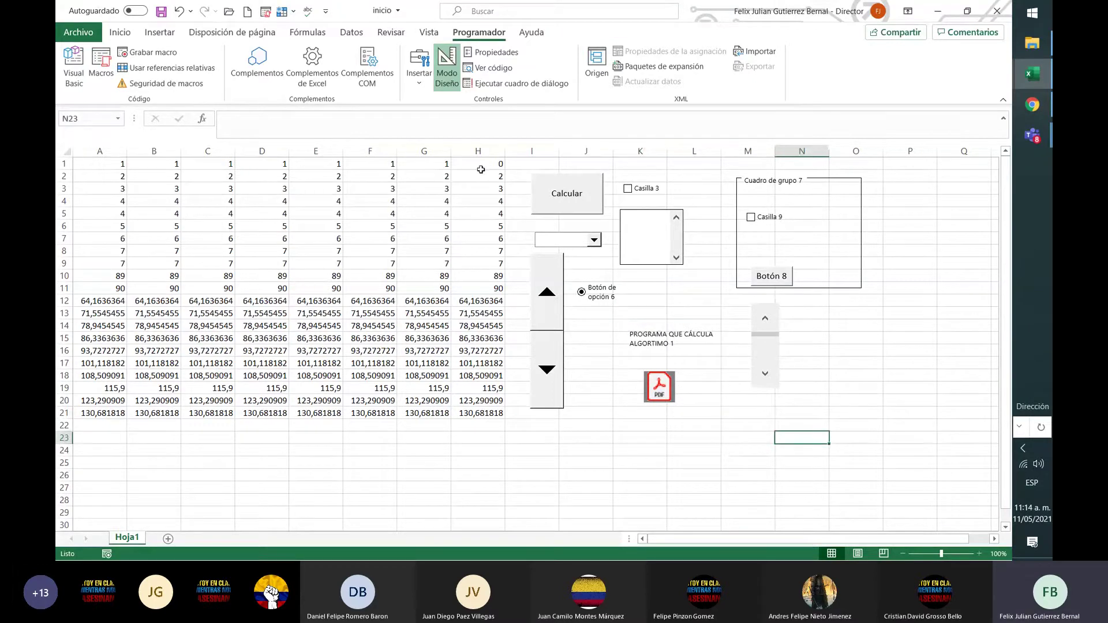
Set the input range of the drop-down list below the Calcular button to $A$1:$A$8
left_click(581, 242)
left_click(579, 243)
right_click(580, 242)
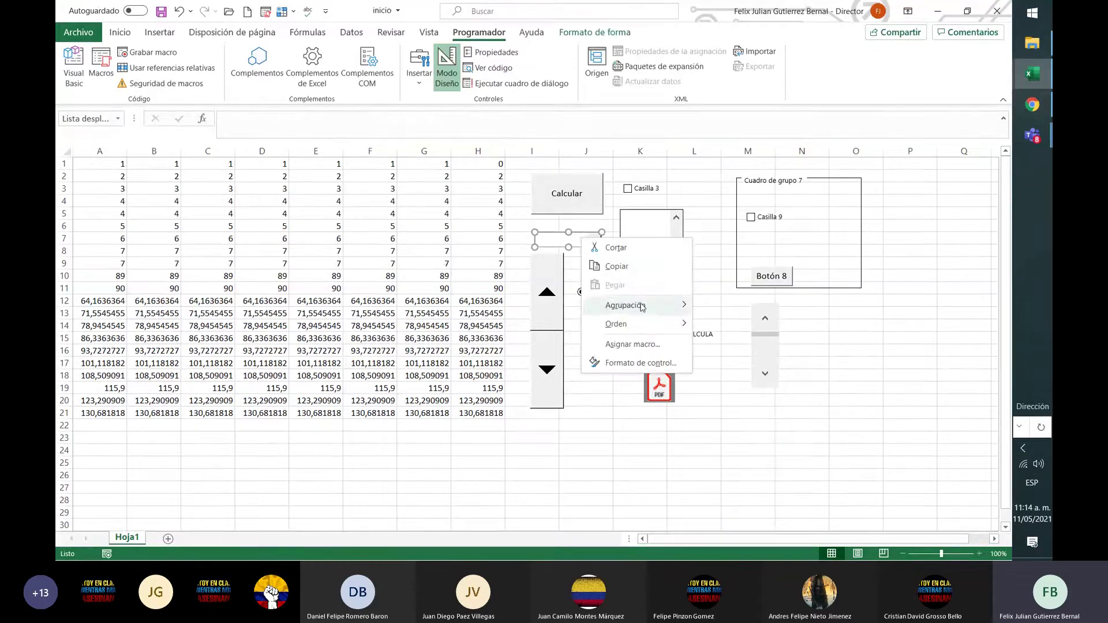
left_click(501, 53)
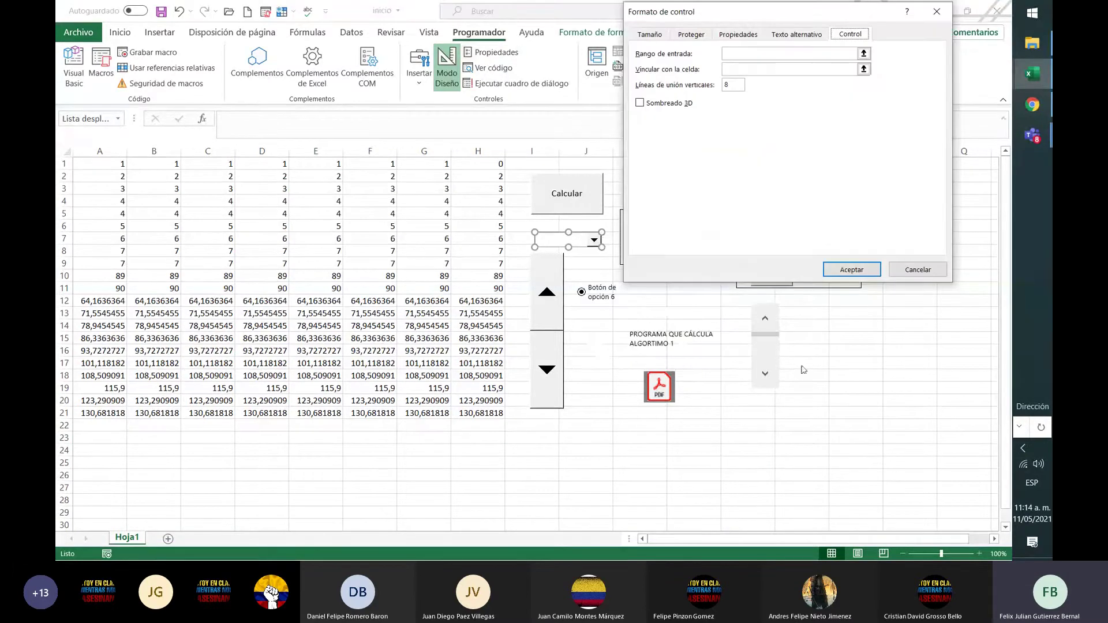
left_click(811, 54)
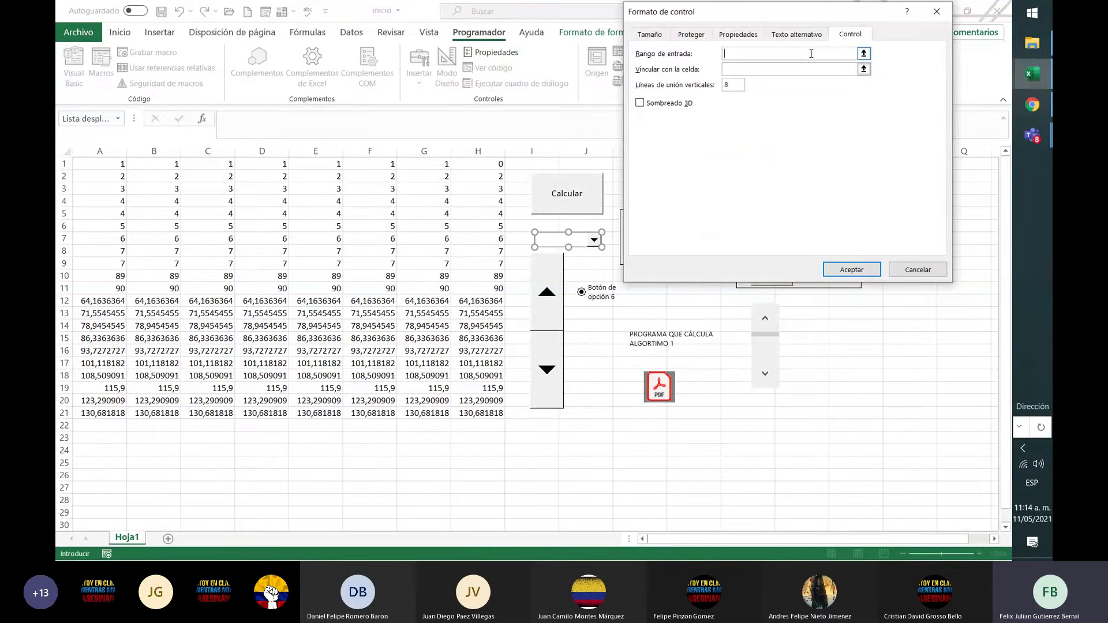
left_click(864, 54)
left_click_drag(113, 166, 116, 252)
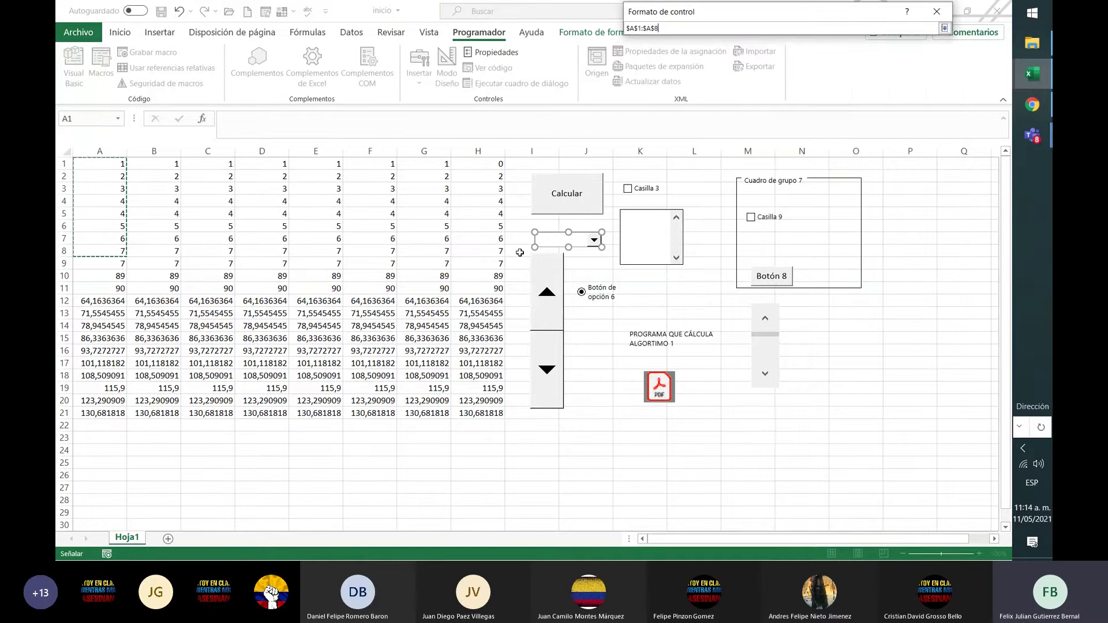
left_click(944, 28)
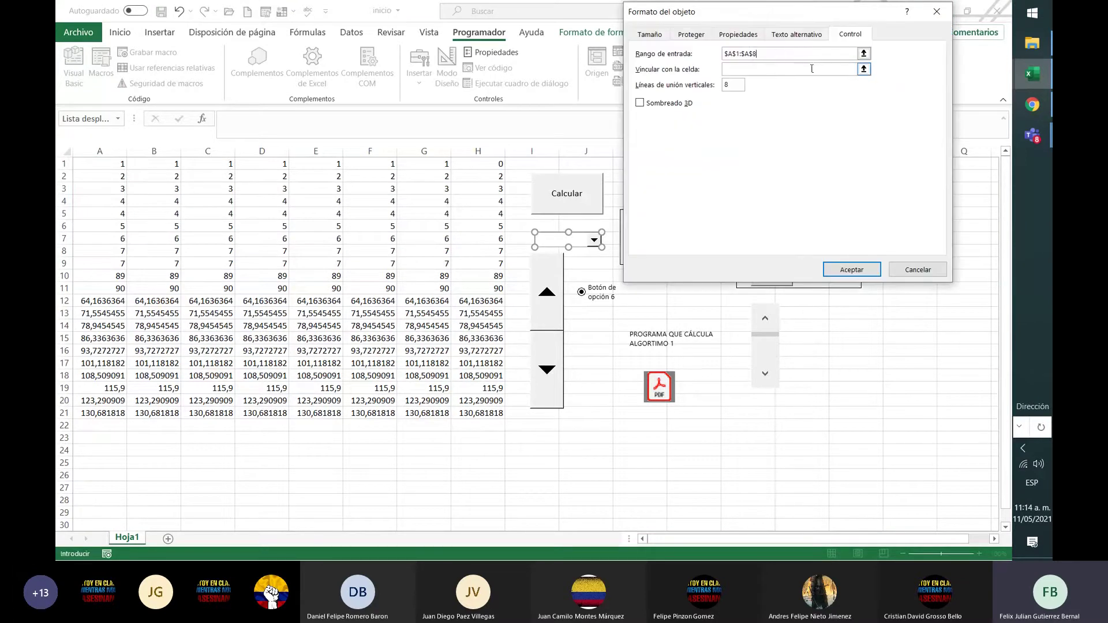
Set the drop-down list's cell link to $B$1:$B$8 and apply the control format
left_click(863, 69)
left_click_drag(164, 163, 153, 252)
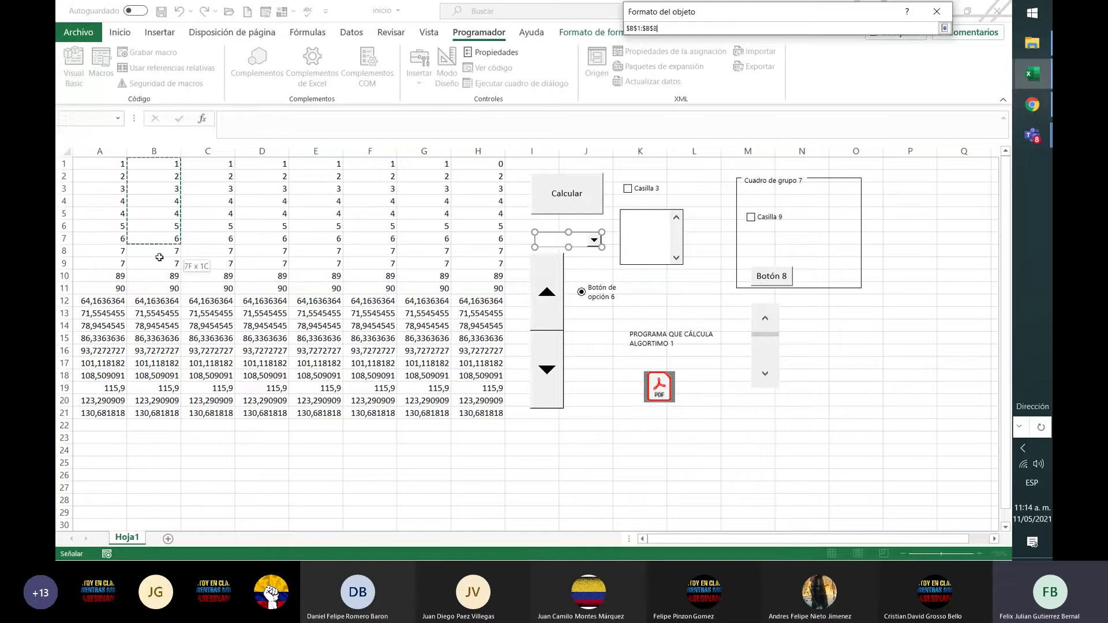
left_click(944, 28)
left_click(851, 269)
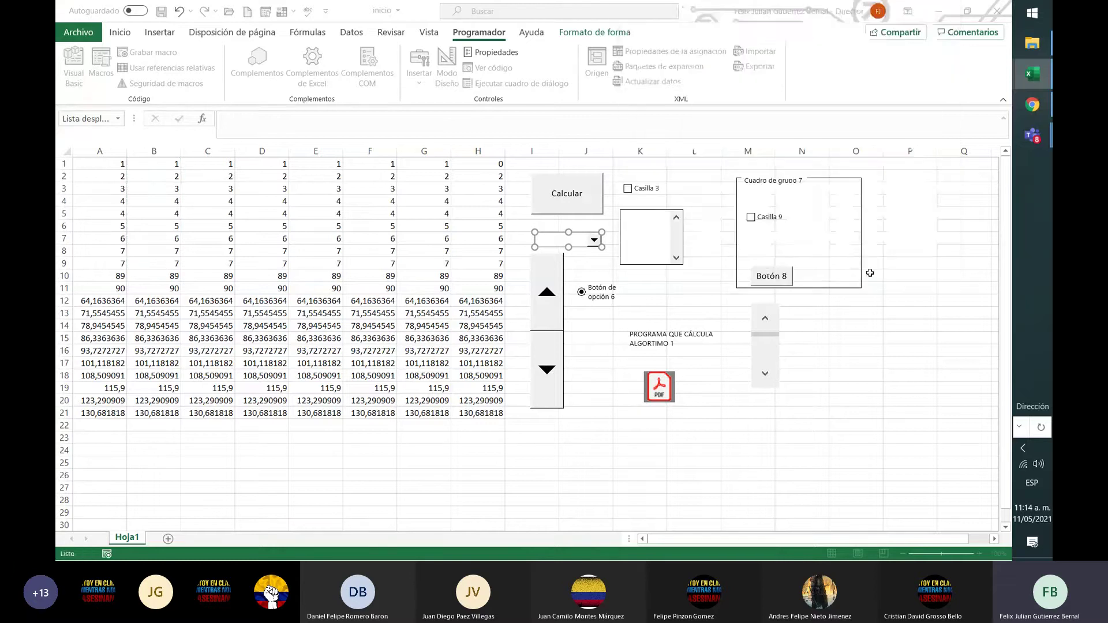
Expand the drop-down list to check its items, and close it without choosing one
left_click(607, 241)
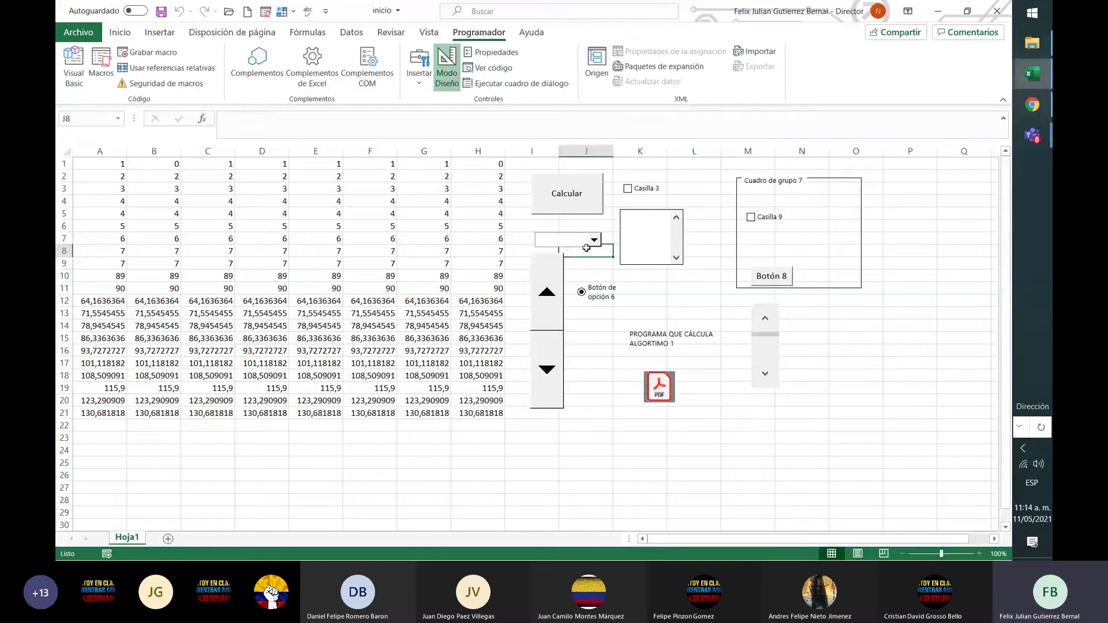
left_click(593, 240)
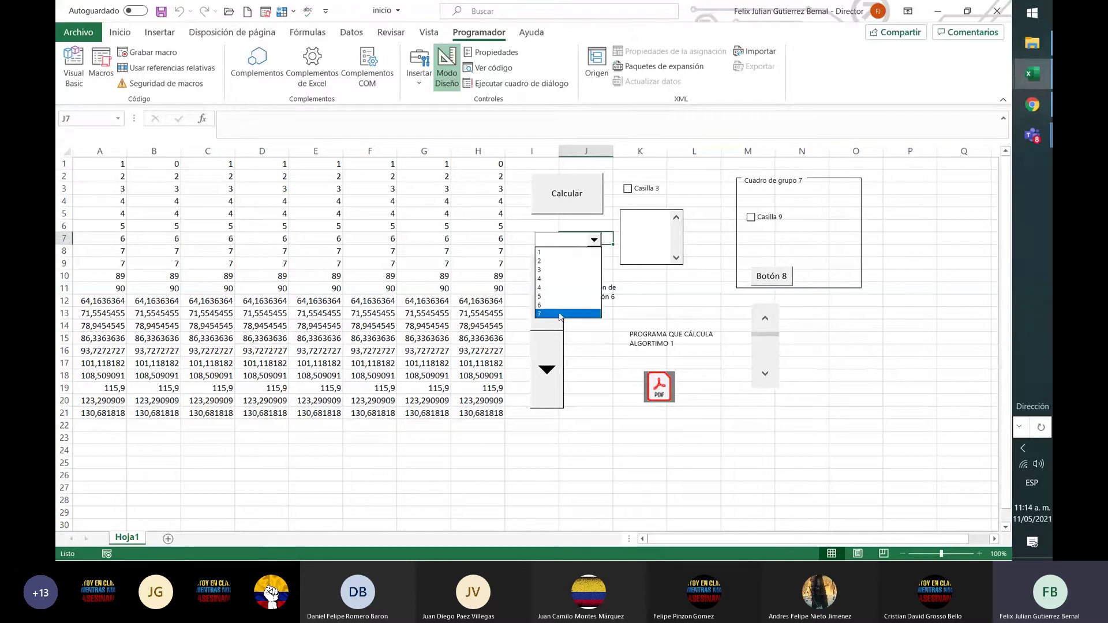
left_click(654, 301)
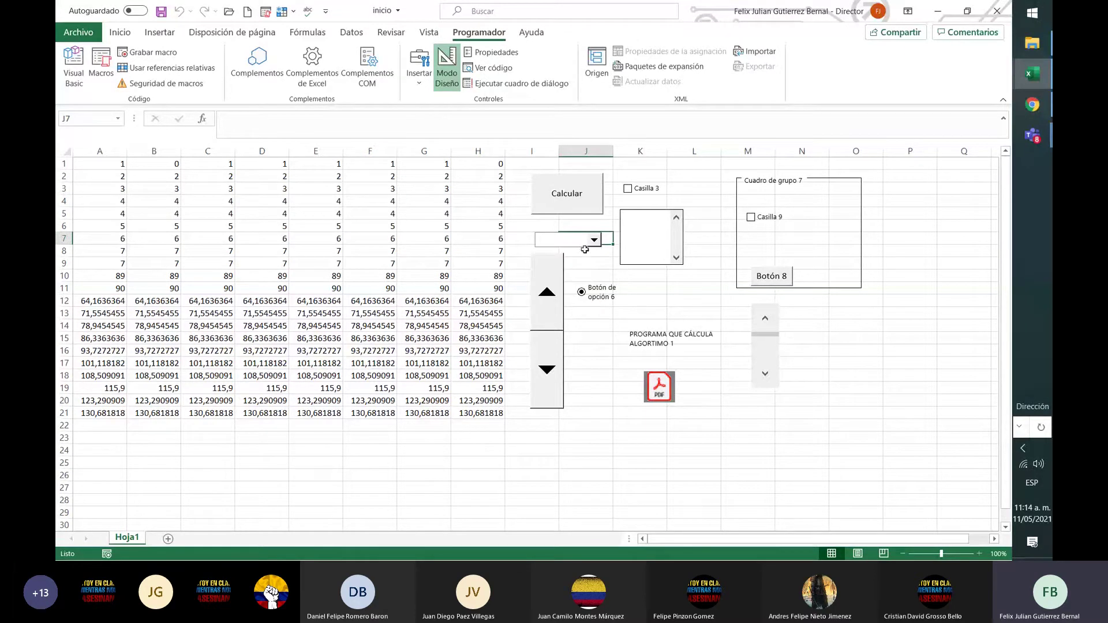
Open the control format of the list box below Casilla 3 and set its cell link to $B$1:$B$8
right_click(671, 229)
left_click(730, 347)
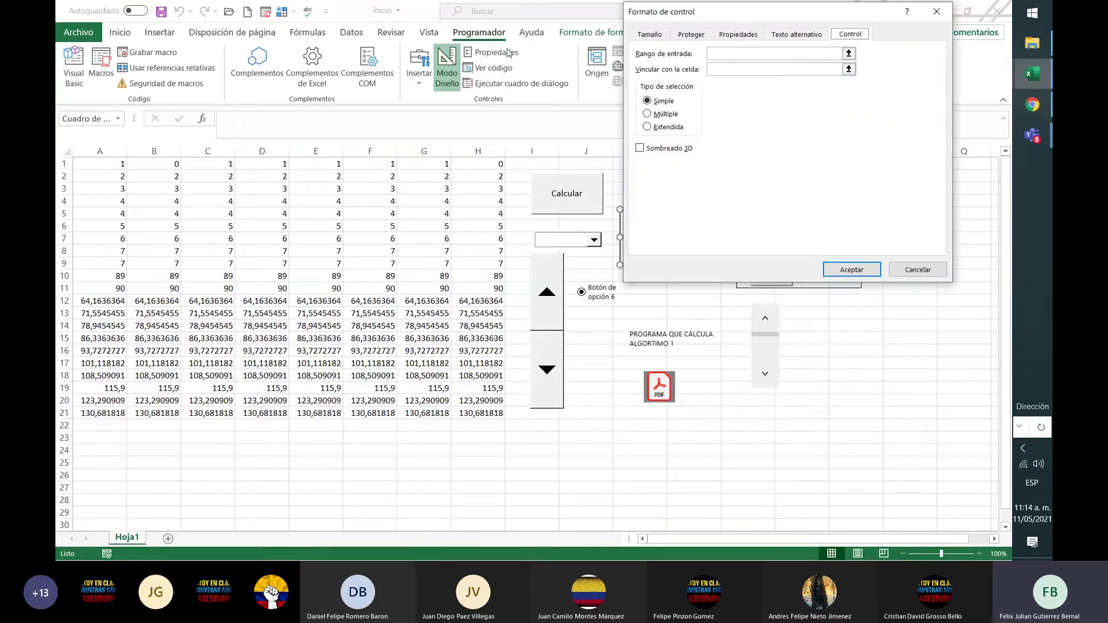
left_click(848, 69)
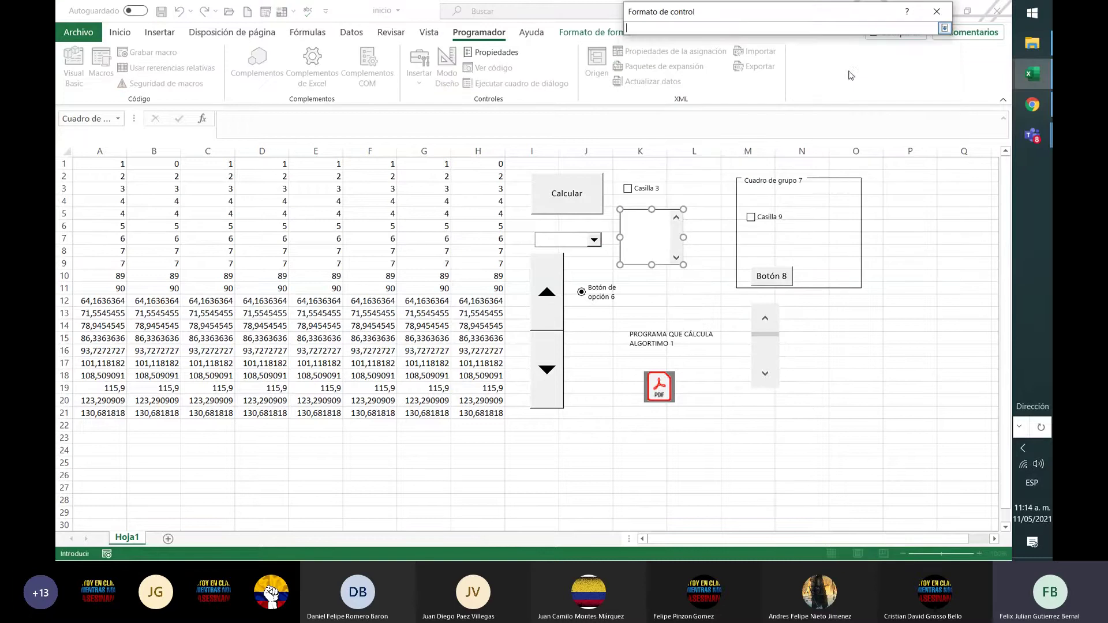
left_click_drag(167, 162, 174, 249)
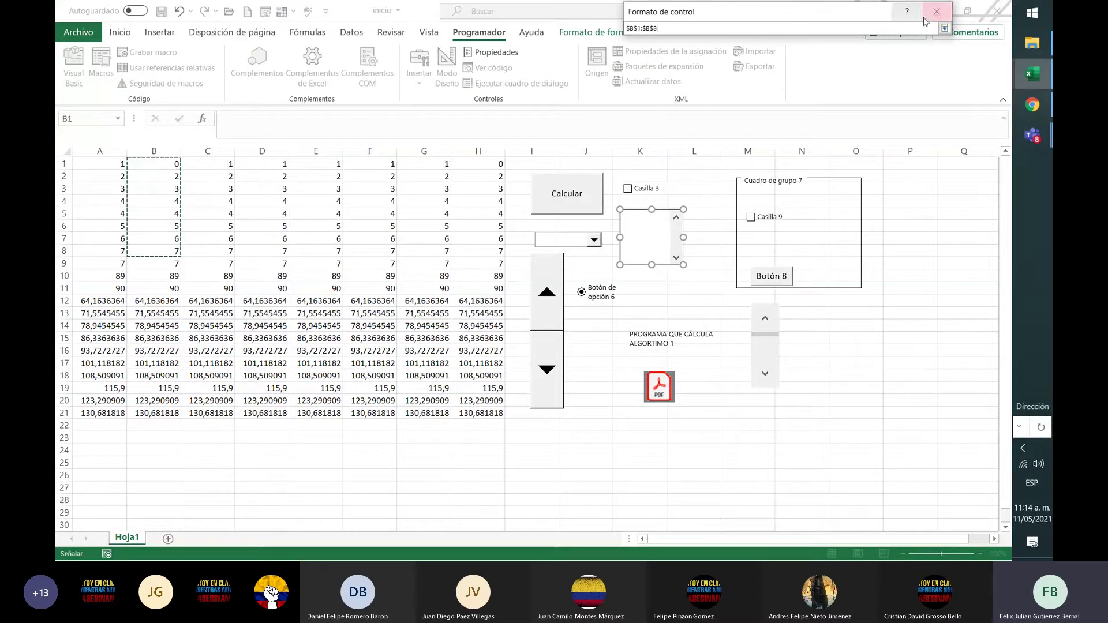
left_click(944, 28)
Try to use 4 as the list box's input range
left_click(810, 55)
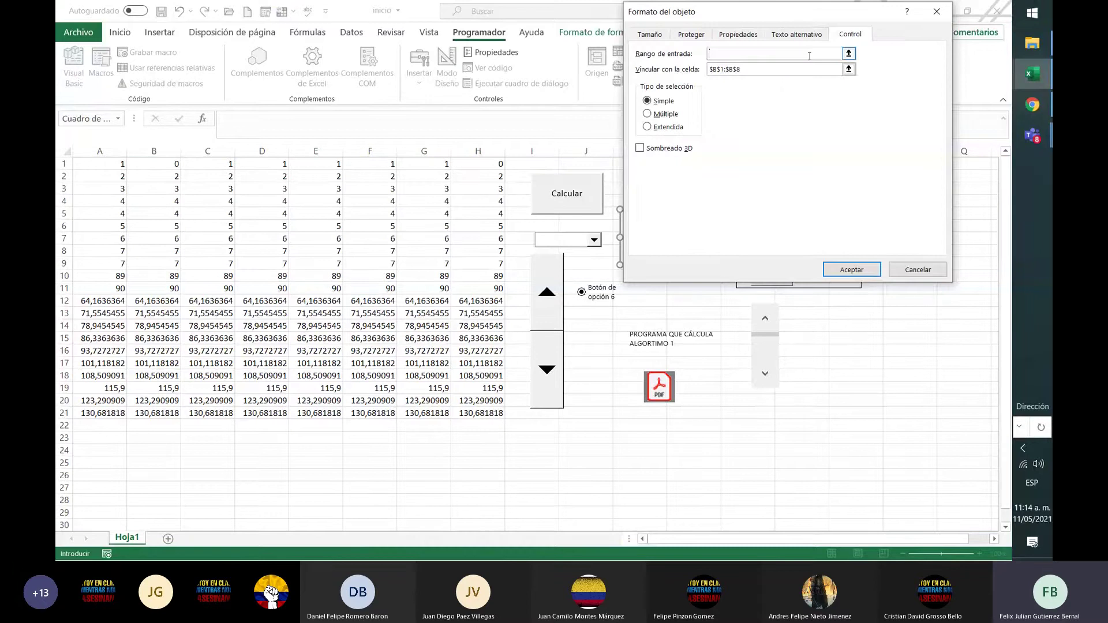
type("4")
left_click(826, 269)
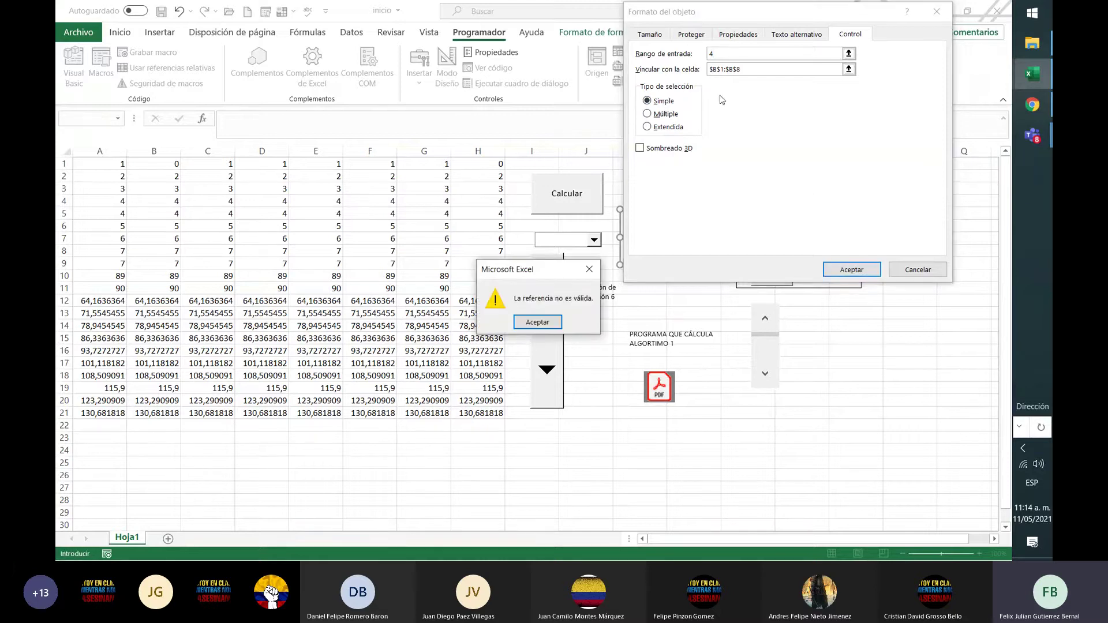
left_click(528, 323)
Set the list box's input range to $A$1:$A$8 and apply the control format
left_click(848, 54)
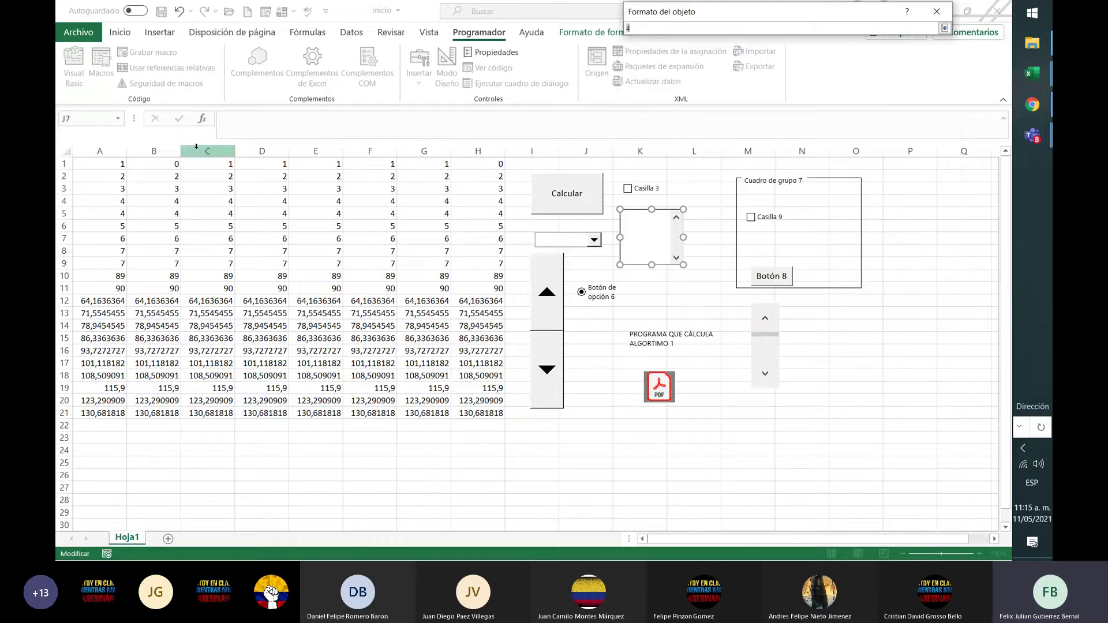
left_click_drag(118, 164, 115, 258)
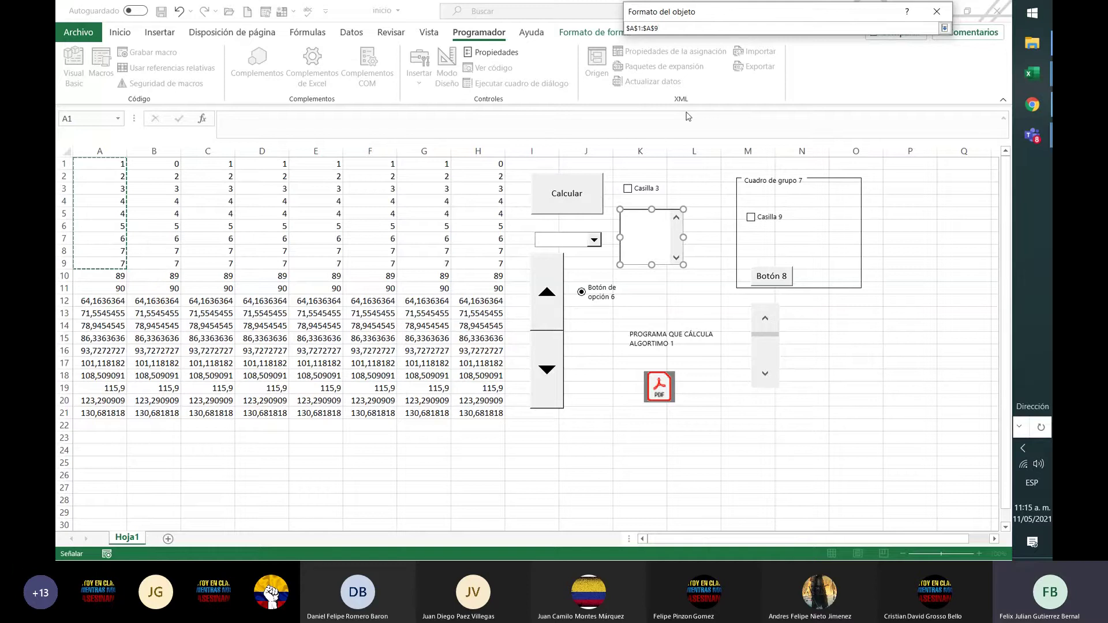
left_click(991, 33)
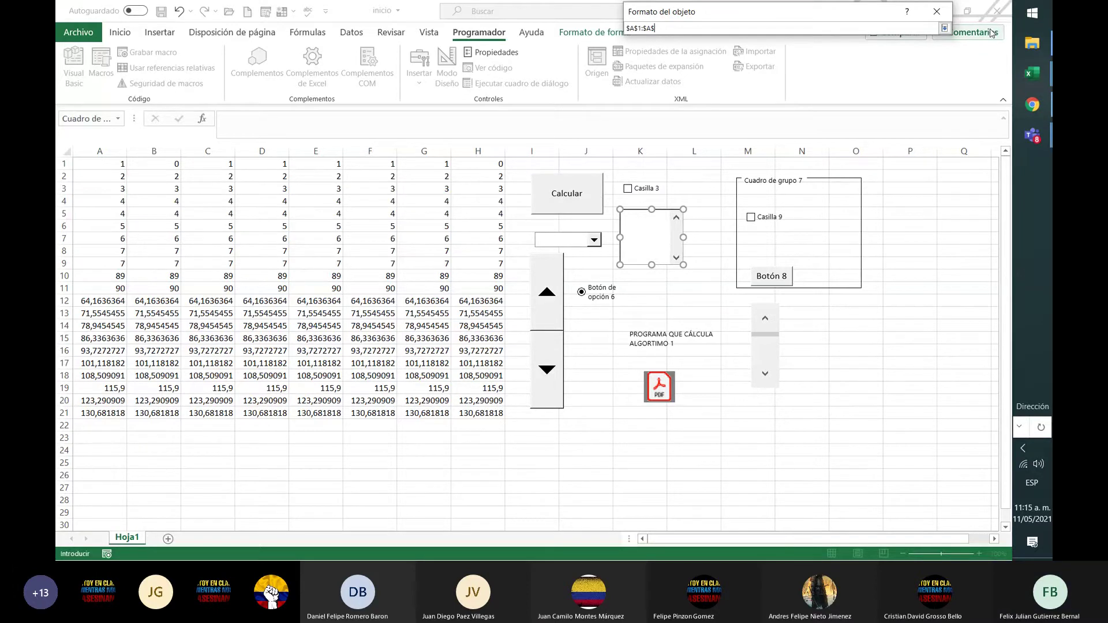
type("8")
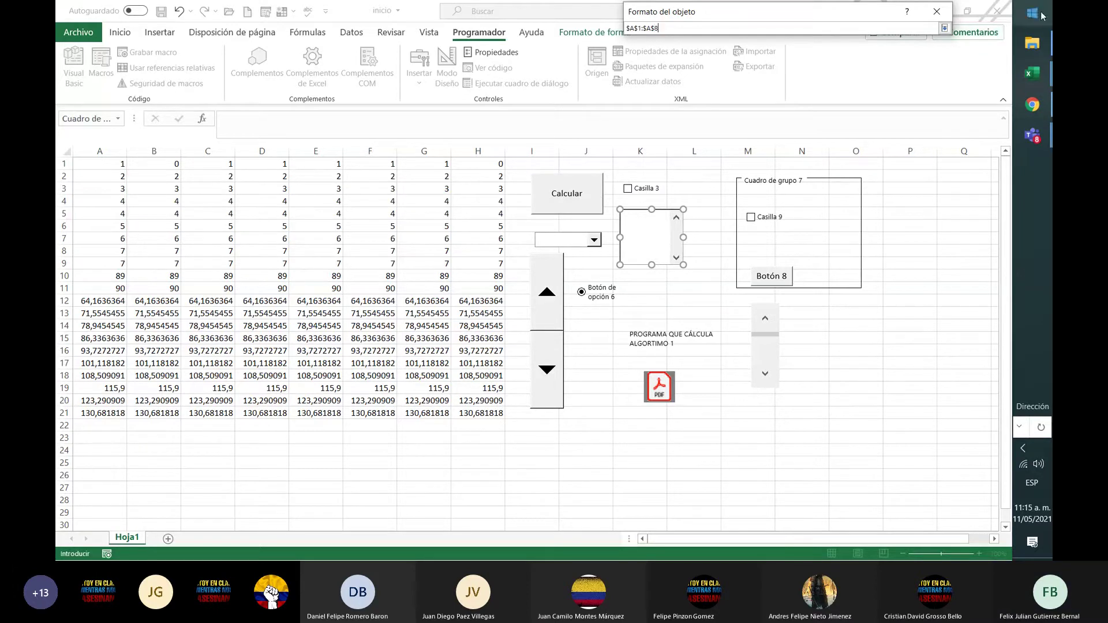
left_click(944, 27)
left_click(845, 266)
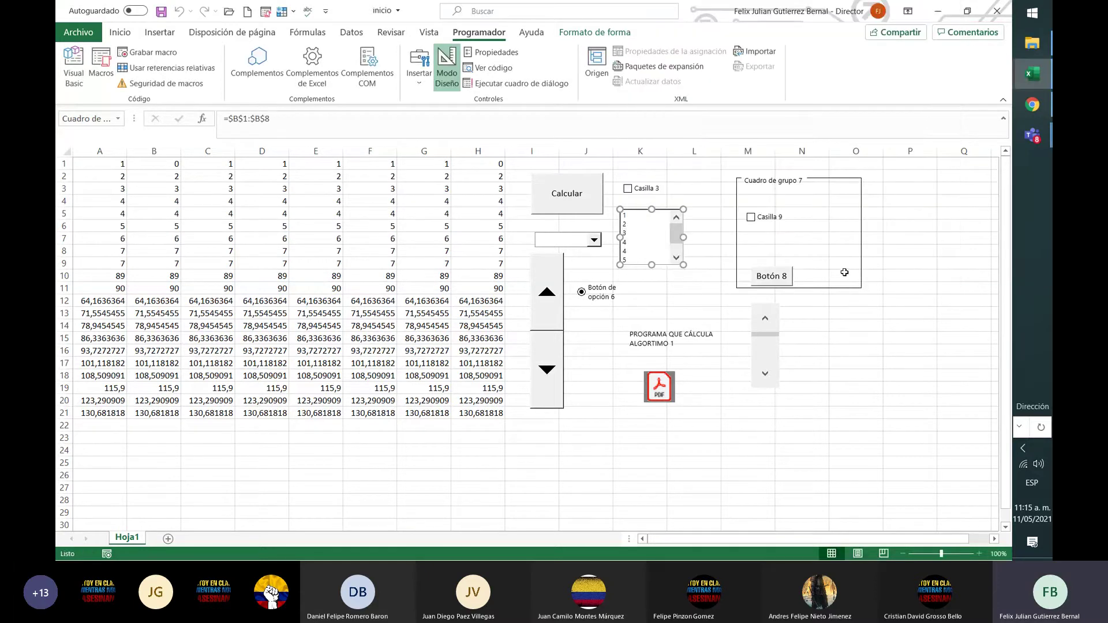
Nudge the list box slightly downward, and test it by selecting the second 4 and scrolling through its items
left_click_drag(675, 234, 675, 236)
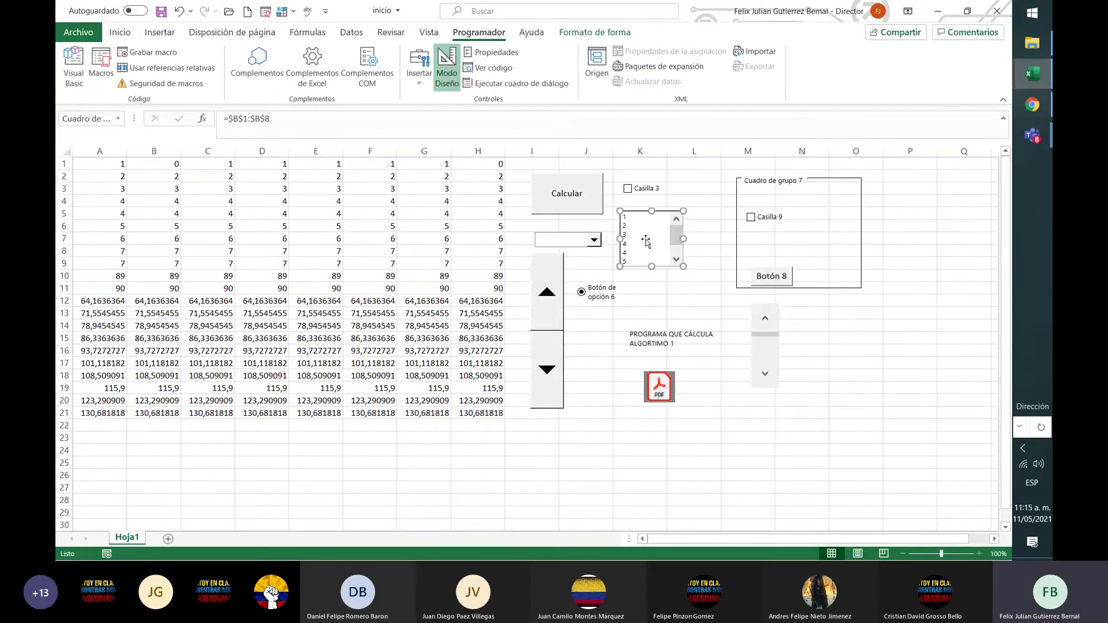
left_click(726, 301)
left_click(638, 253)
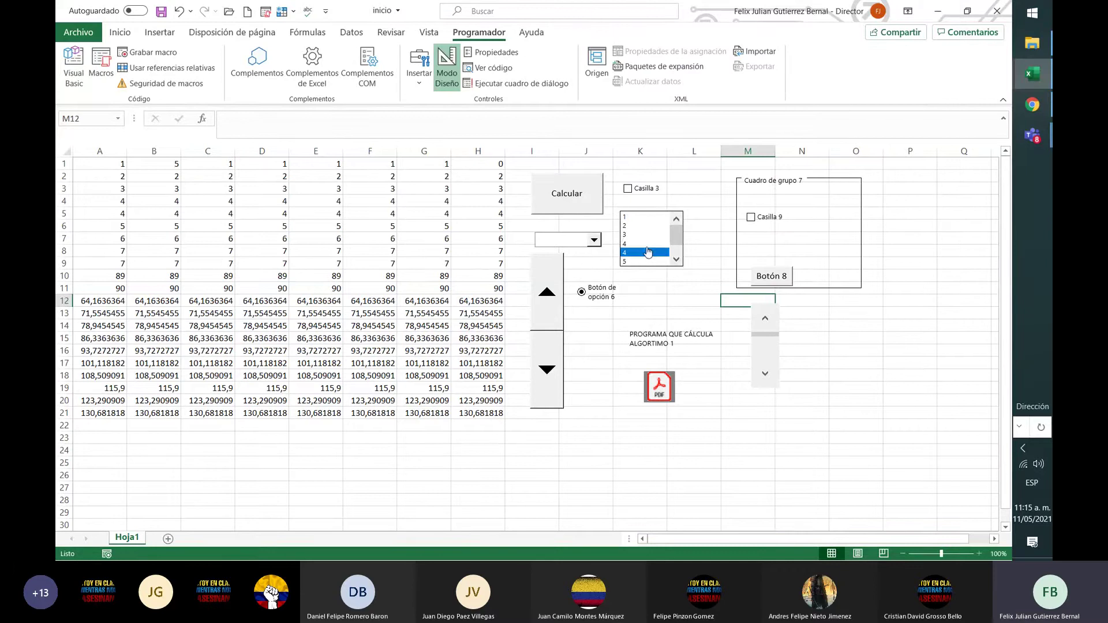
left_click_drag(677, 237, 679, 248)
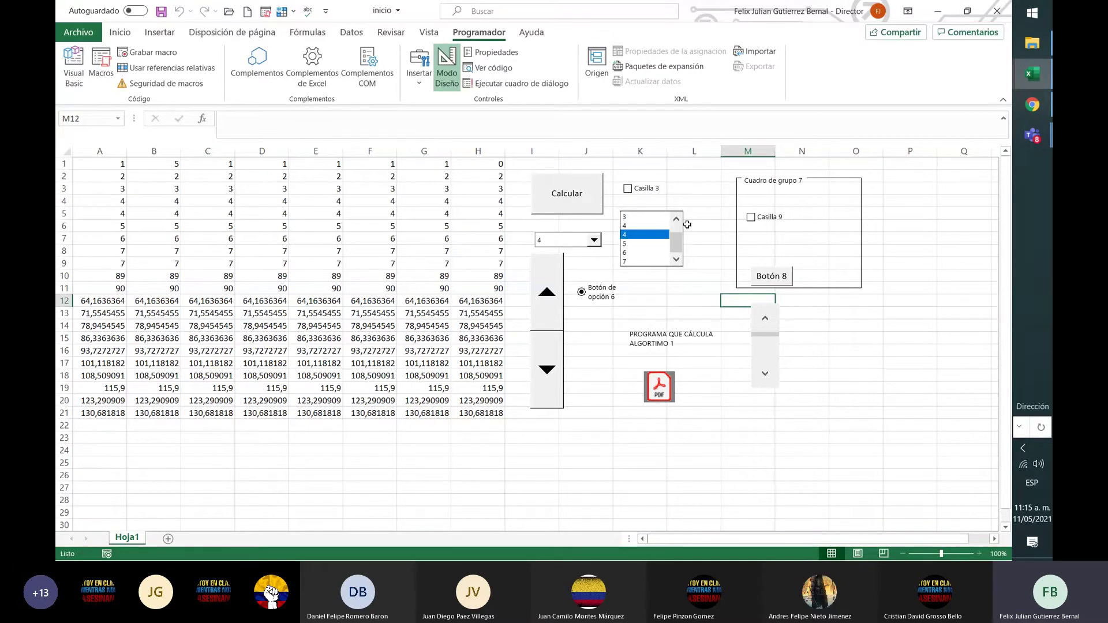
right_click(638, 231)
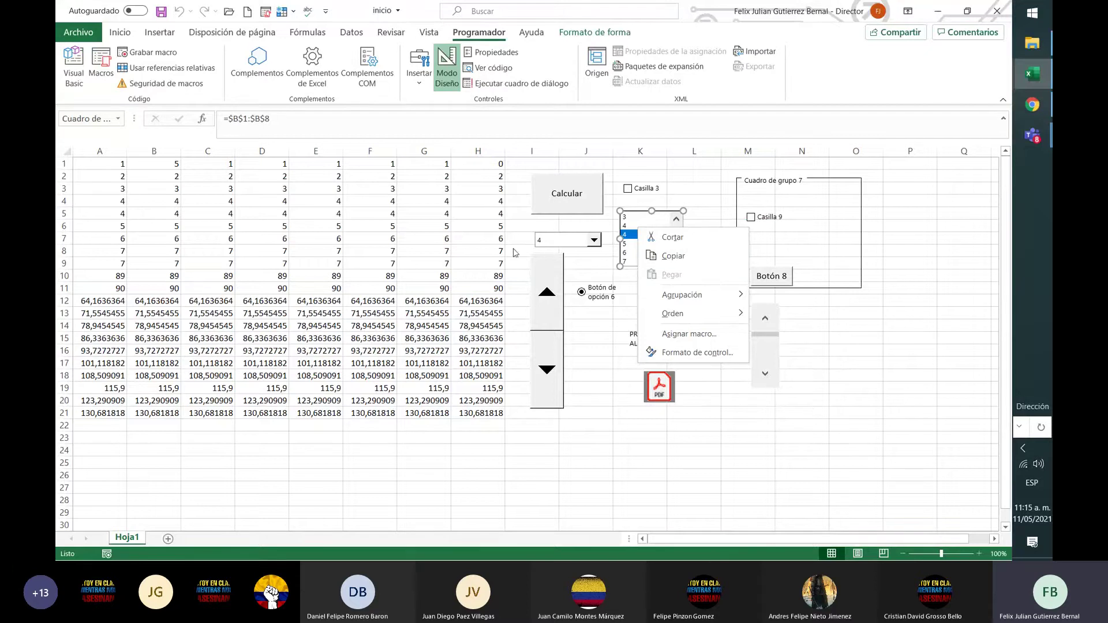
key("Escape")
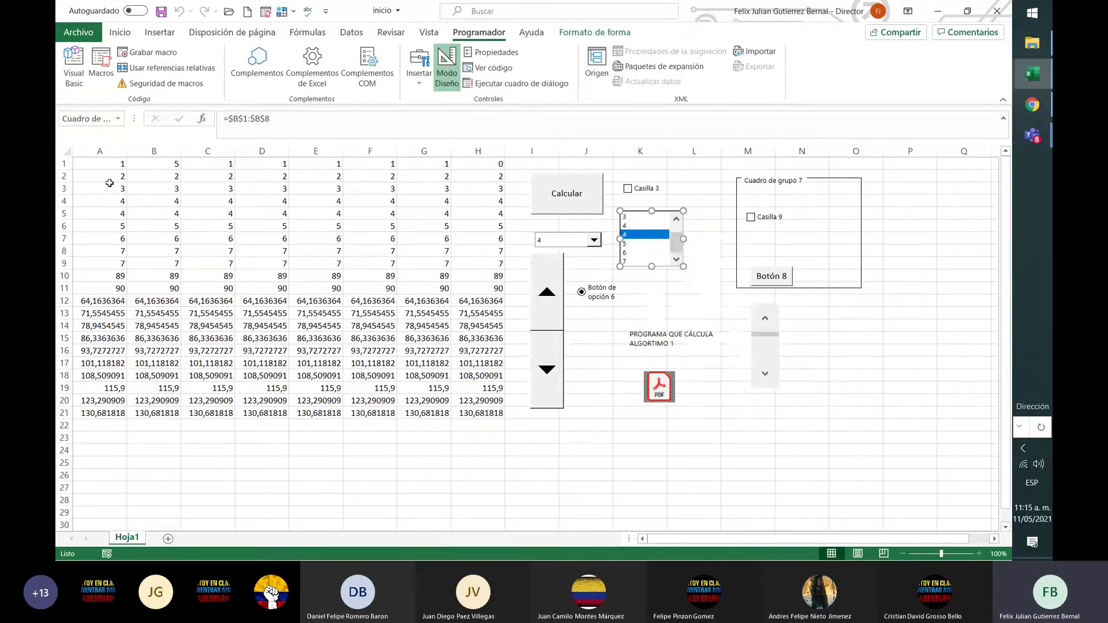
left_click_drag(109, 164, 480, 413)
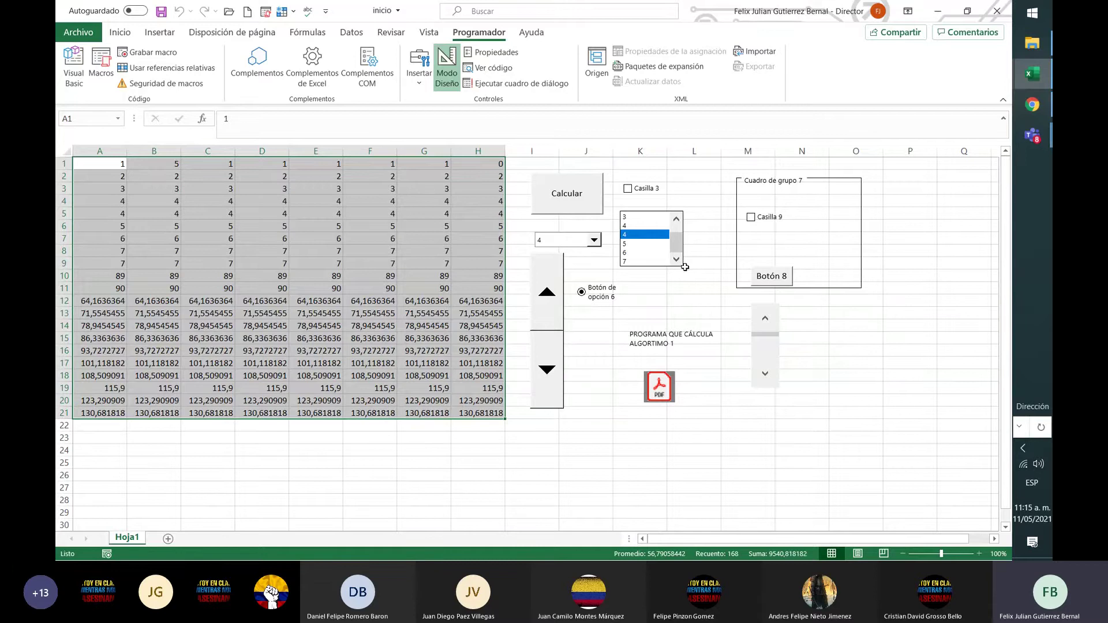
left_click(691, 285)
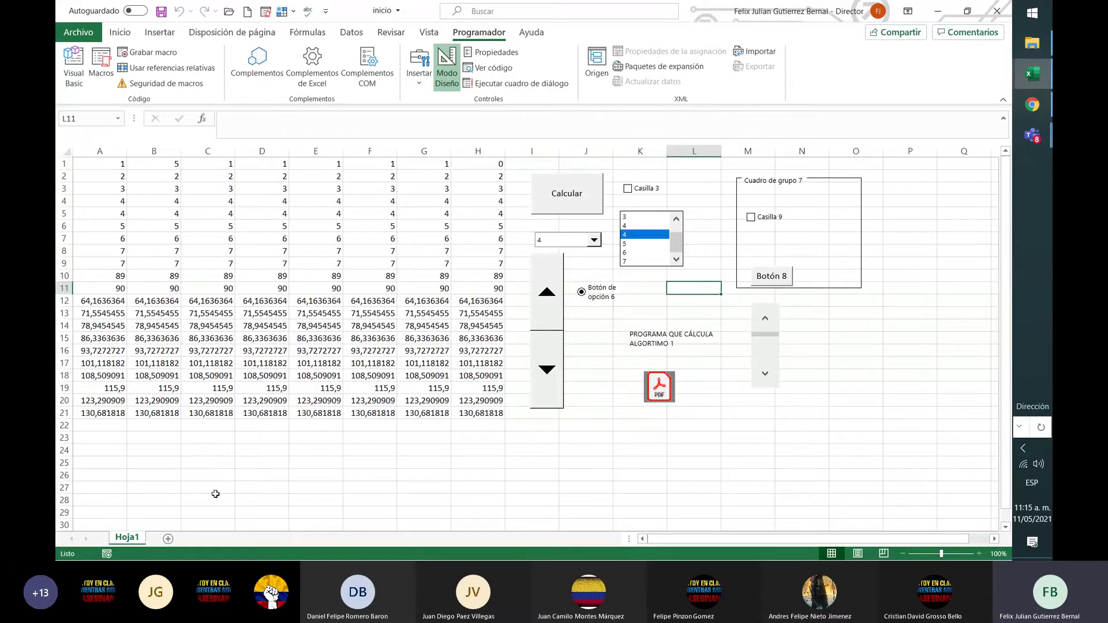
Add a blank worksheet after Hoja1 and return to Hoja1
left_click(171, 537)
left_click(134, 275)
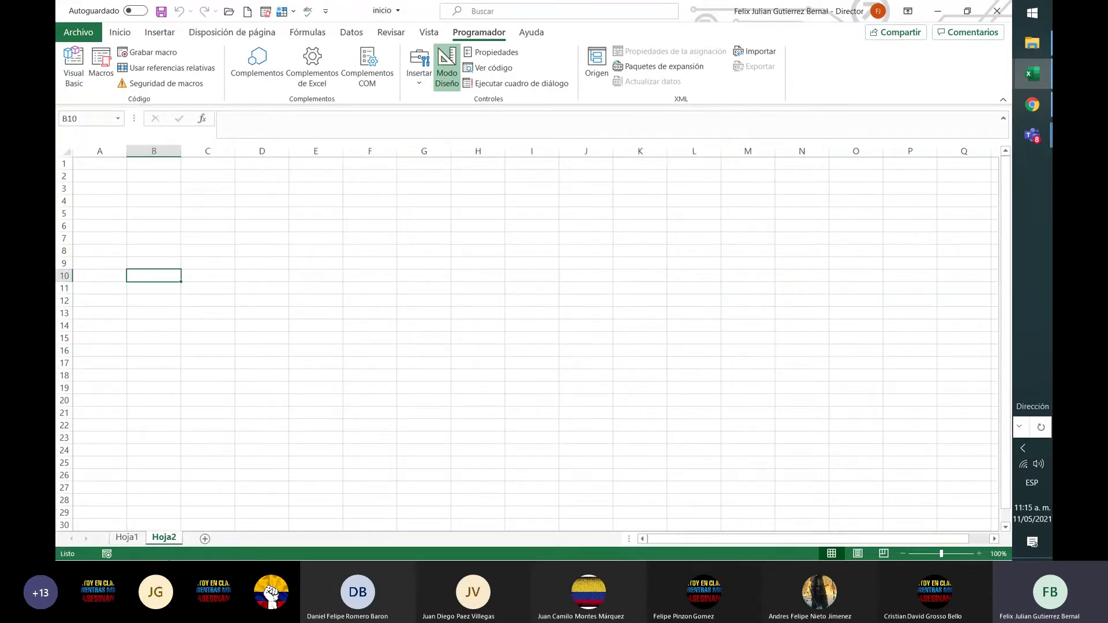
left_click(135, 542)
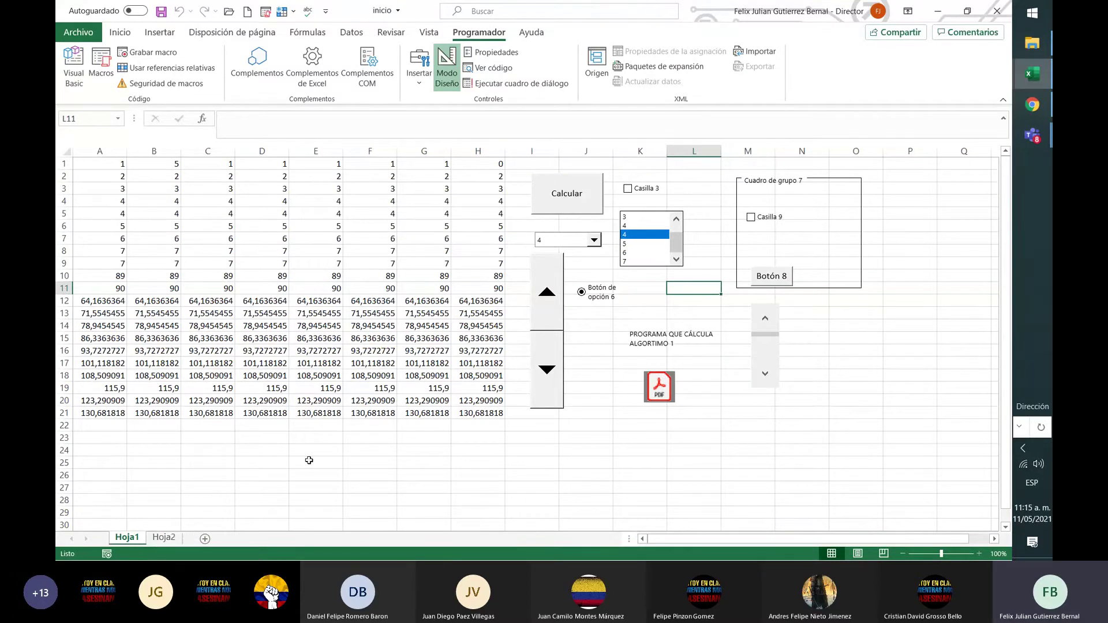
Test the list box by selecting items 1, 2 and 3 in turn, finishing with item 1 selected
left_click_drag(676, 249, 676, 240)
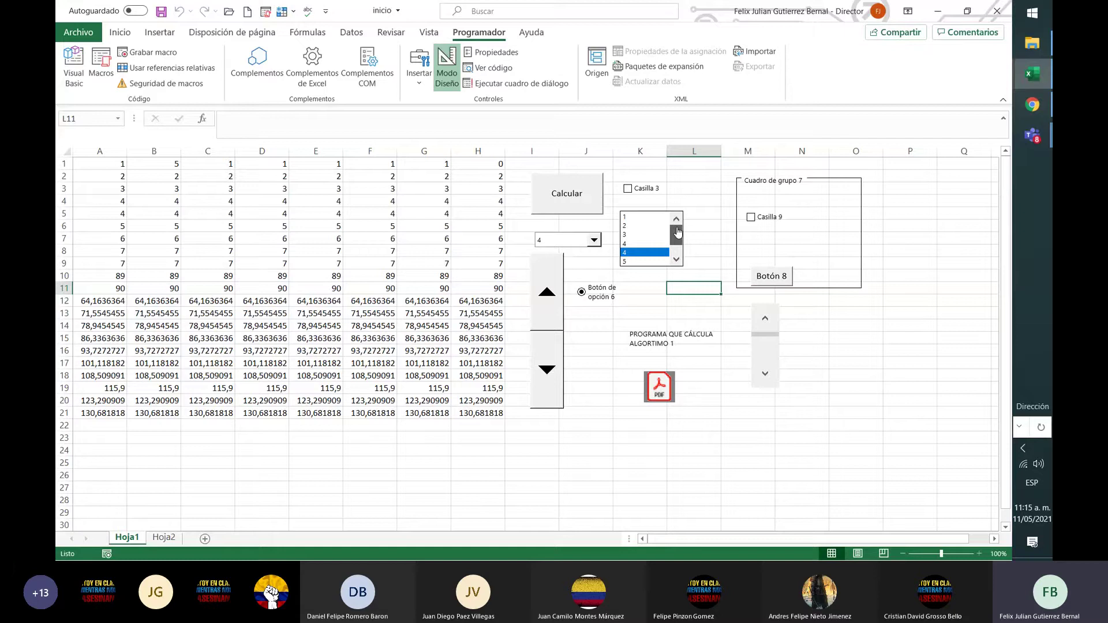
left_click(649, 217)
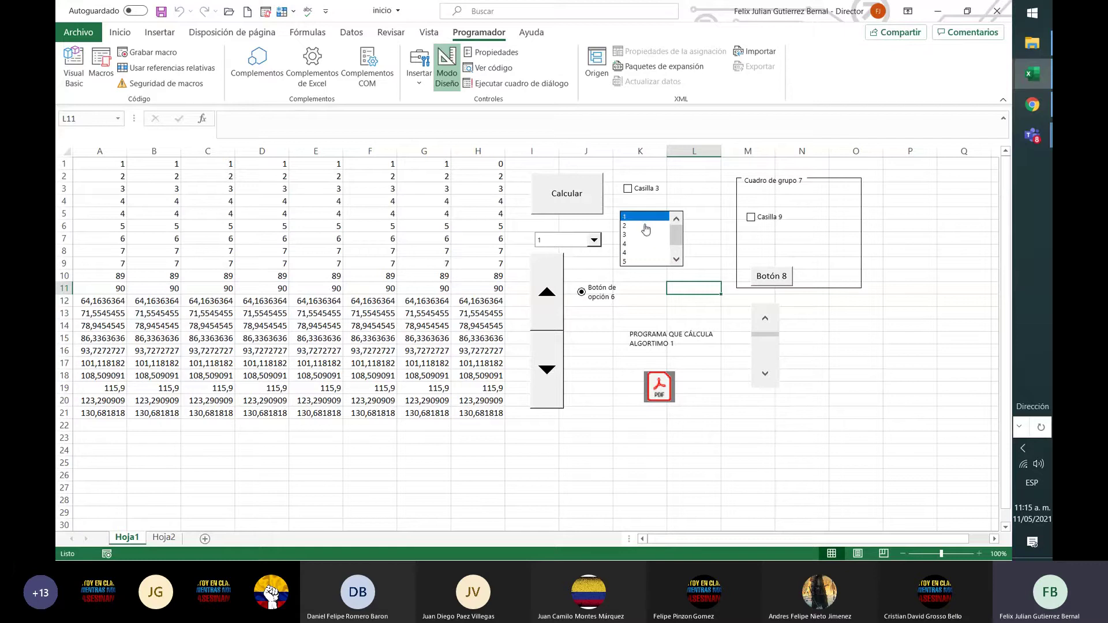
left_click(645, 225)
left_click(647, 235)
left_click(660, 217)
Try to run the macro assigned to the Calcular button, and leave the button's options without changing anything
left_click(583, 198)
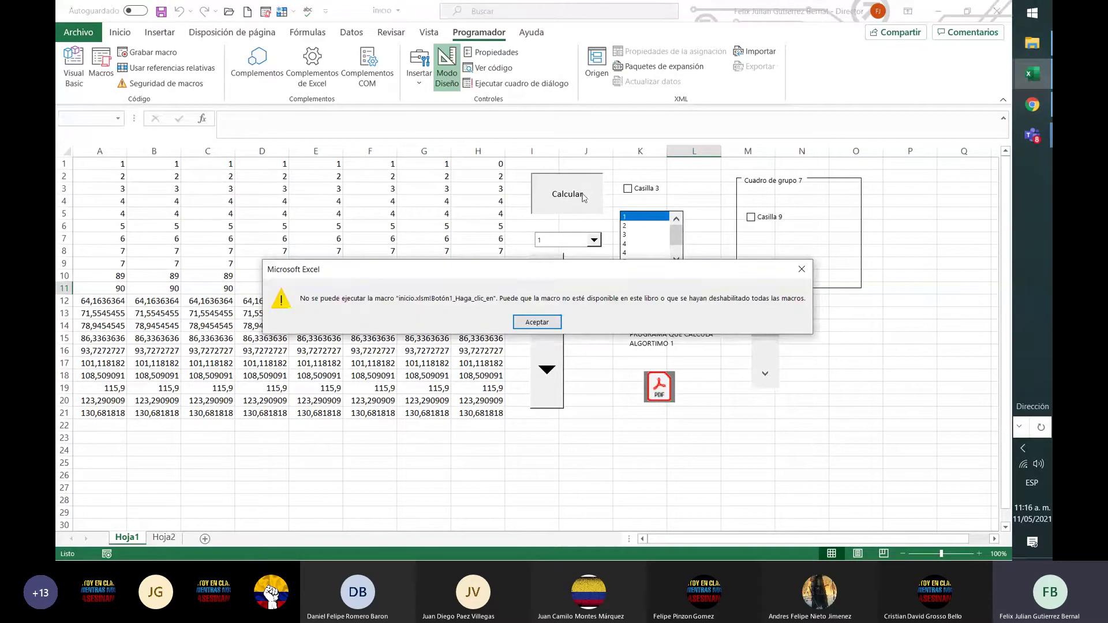
left_click(555, 325)
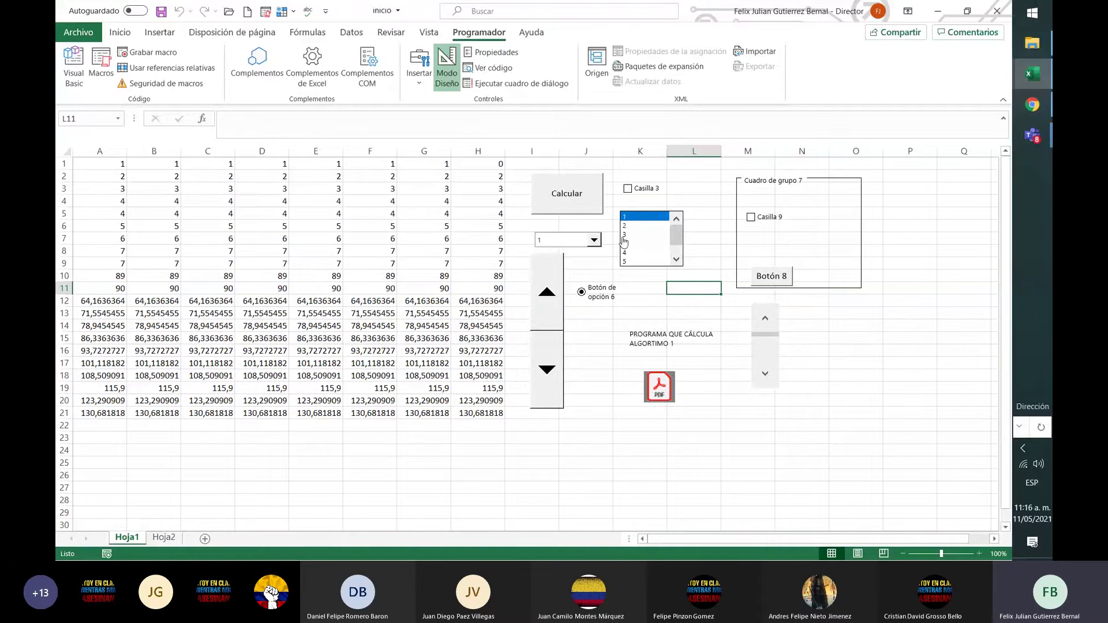
right_click(567, 194)
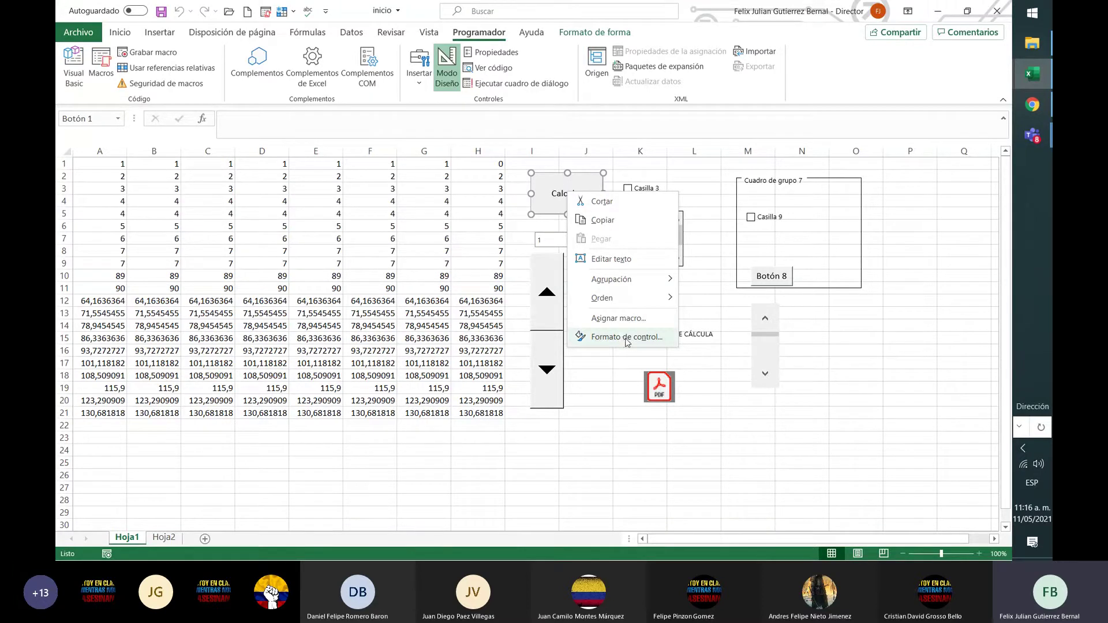
left_click(709, 198)
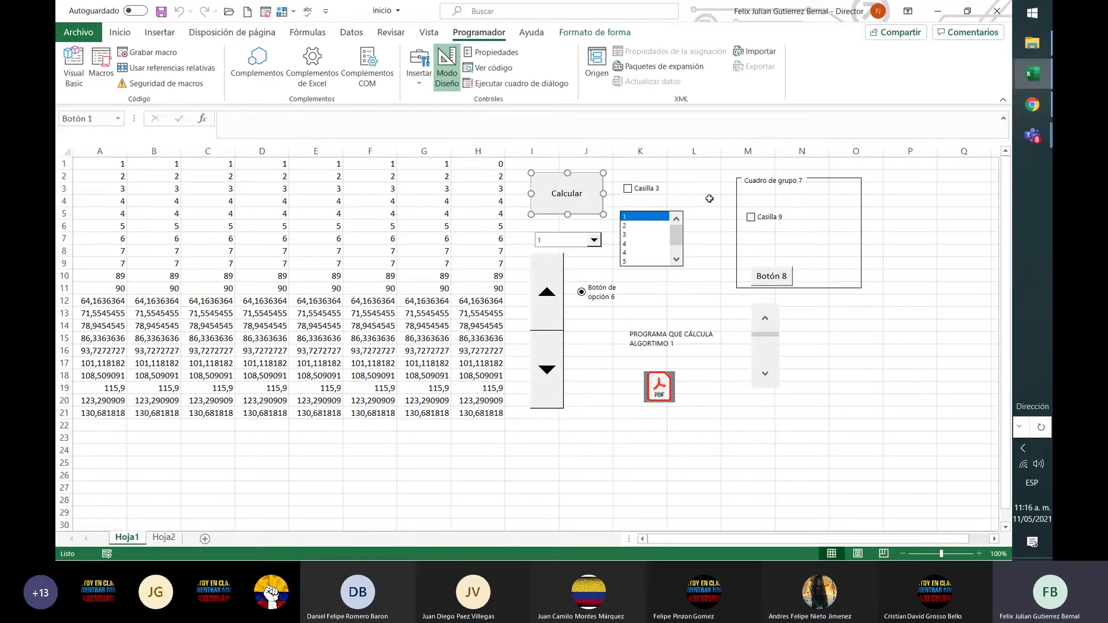
Copy the value of cell A1 on Hoja1 into cell A24
left_click(109, 168)
key("ctrl+c")
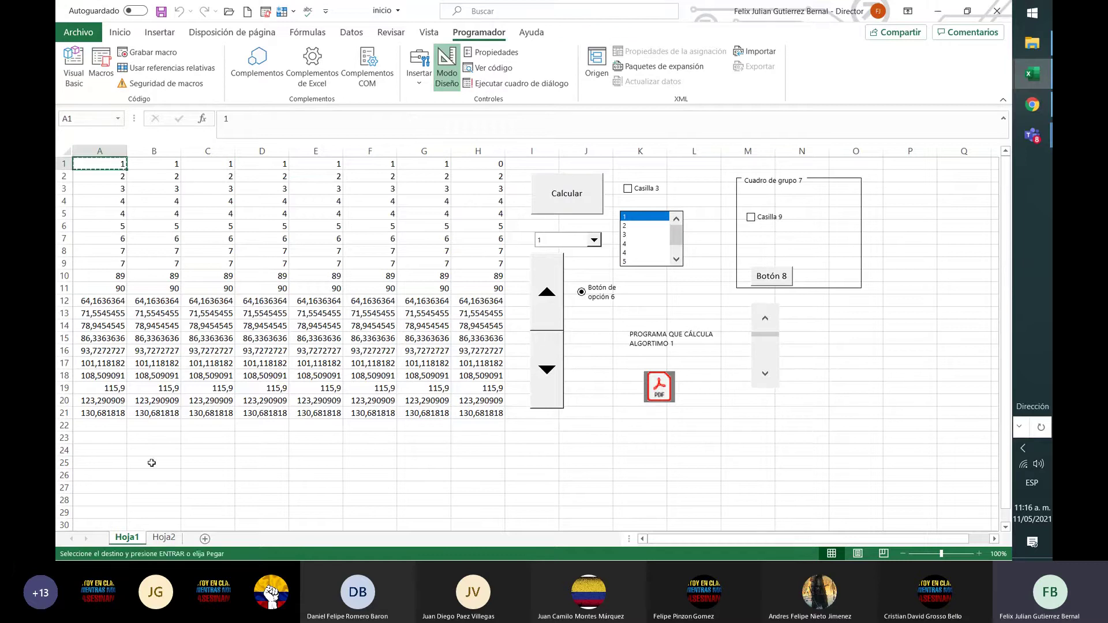
left_click(102, 454)
key("ctrl+v")
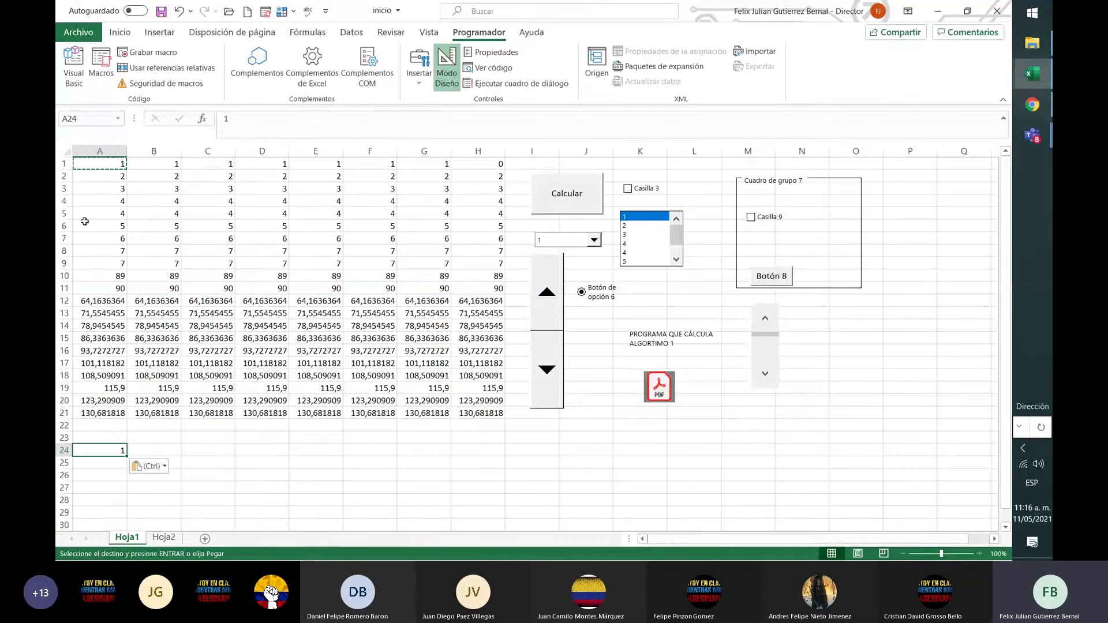
left_click(150, 336)
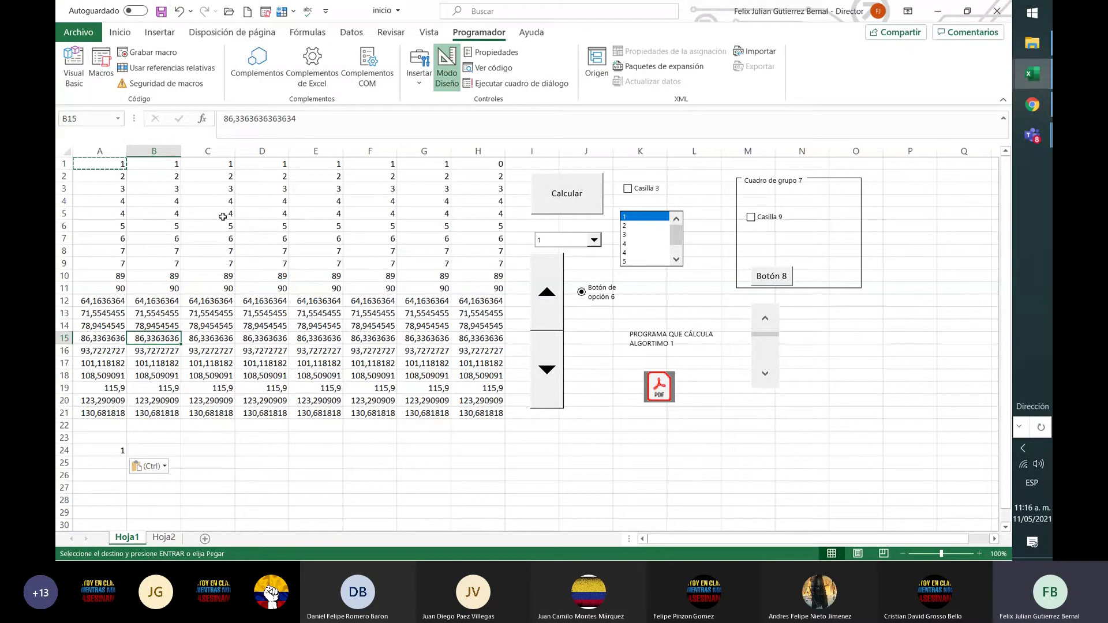
left_click_drag(113, 163, 497, 415)
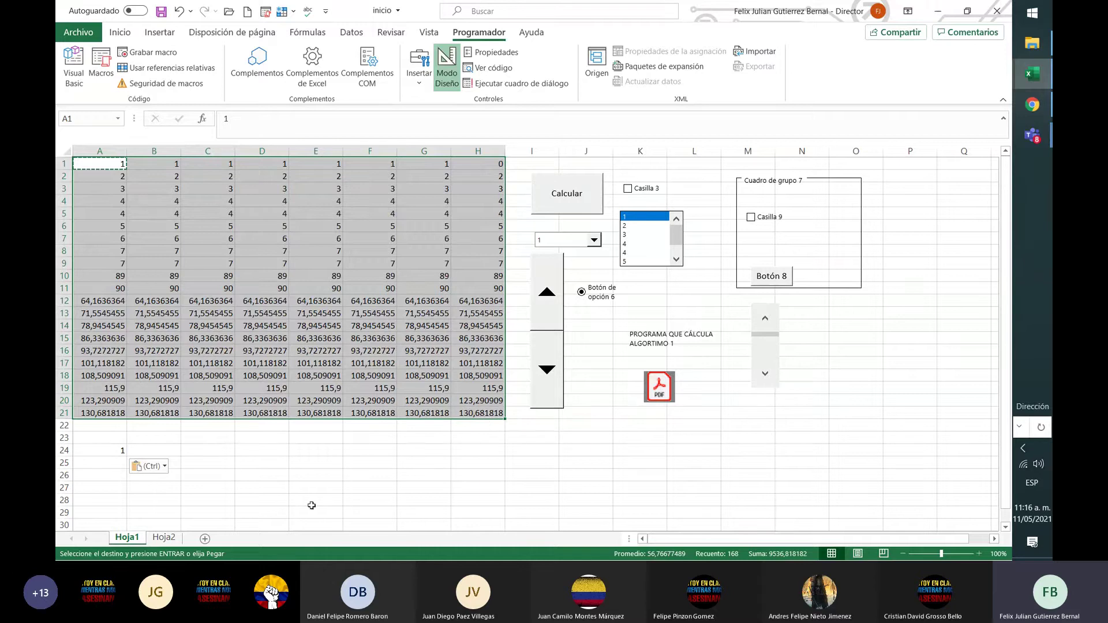
left_click(164, 537)
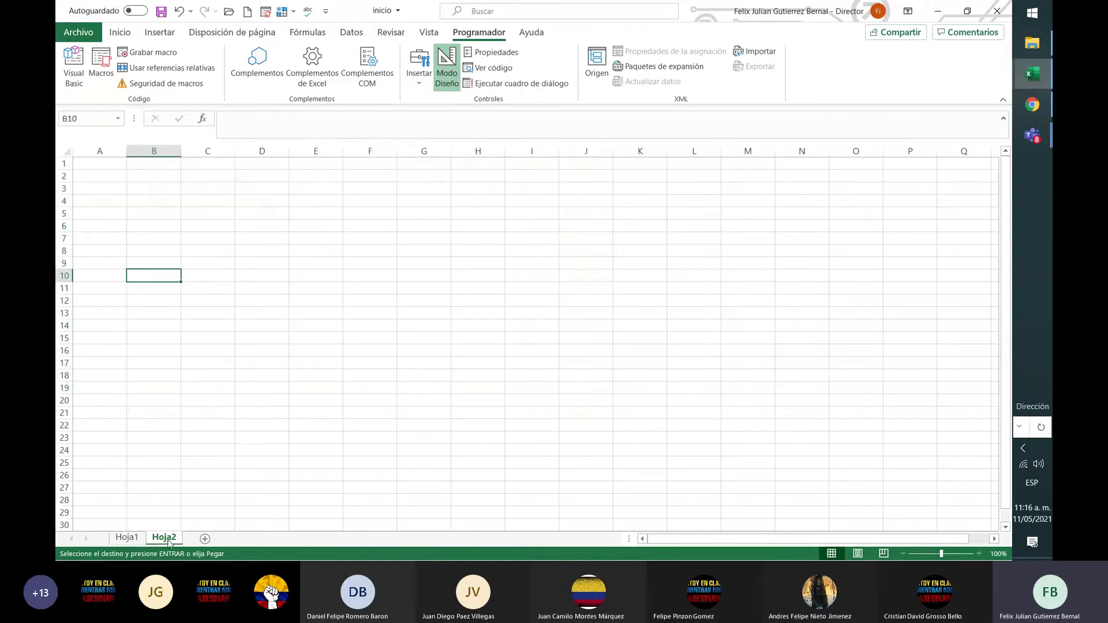
left_click(127, 537)
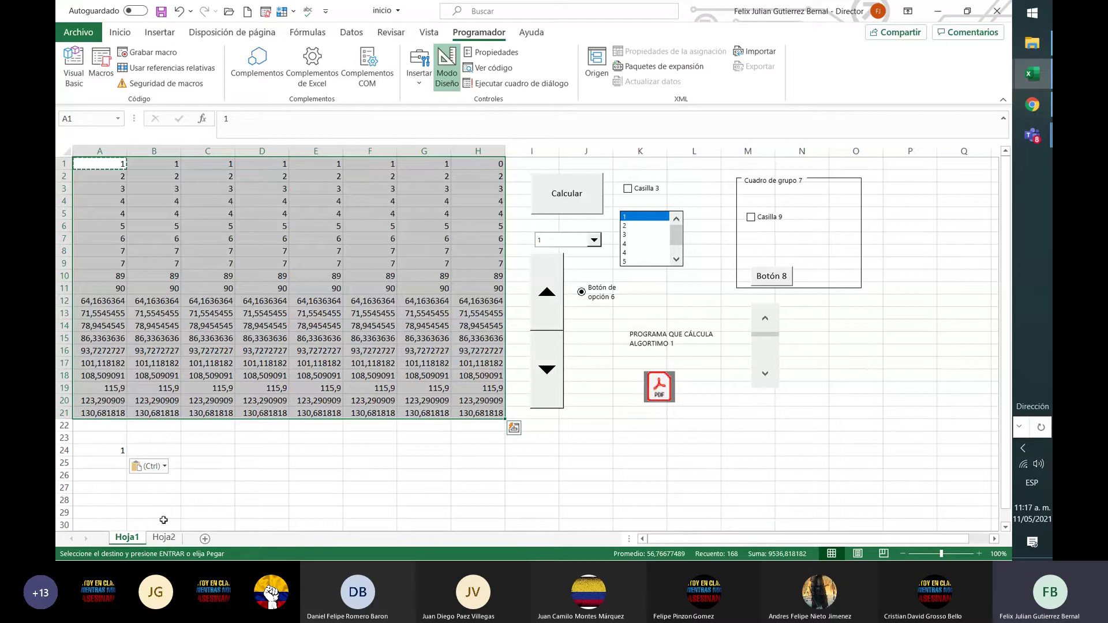
left_click(254, 499)
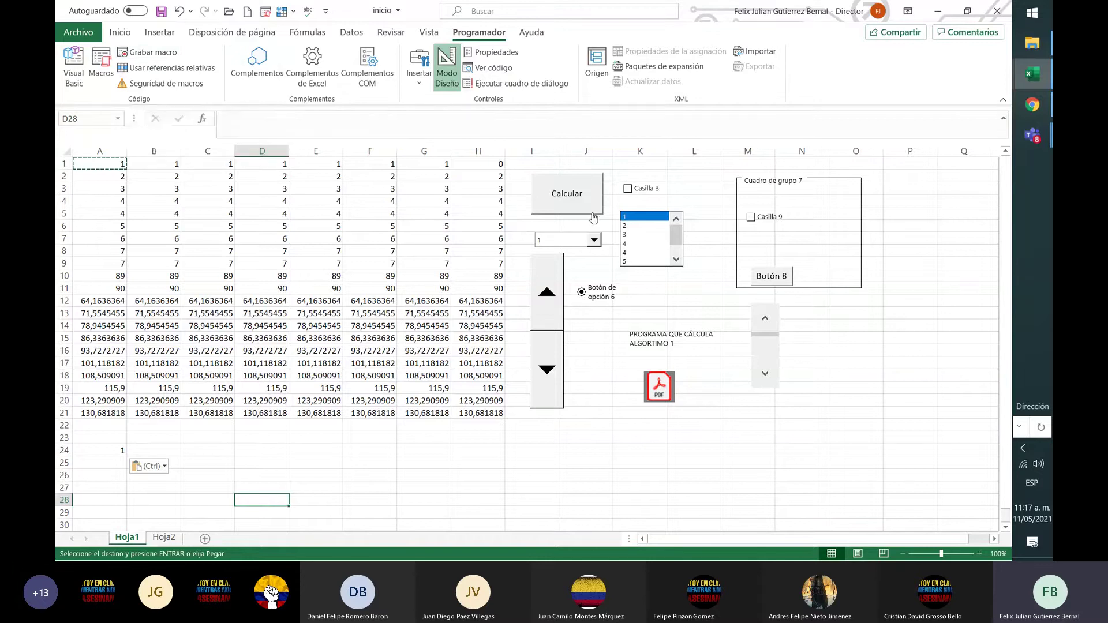
Delete the blank worksheet Hoja2 permanently
left_click(164, 539)
right_click(164, 541)
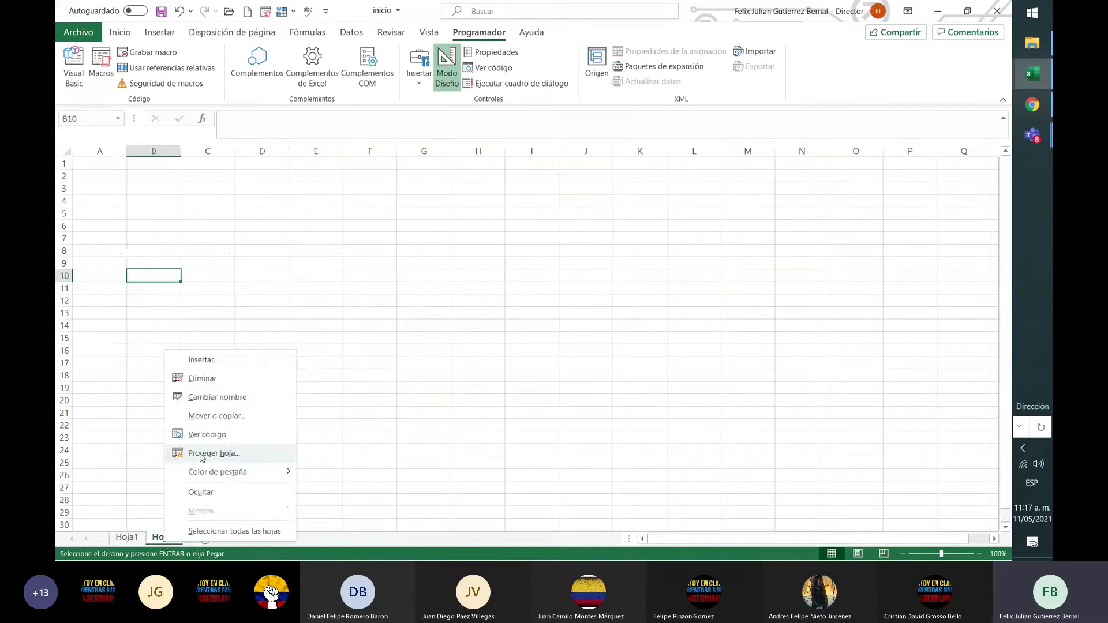
left_click(236, 378)
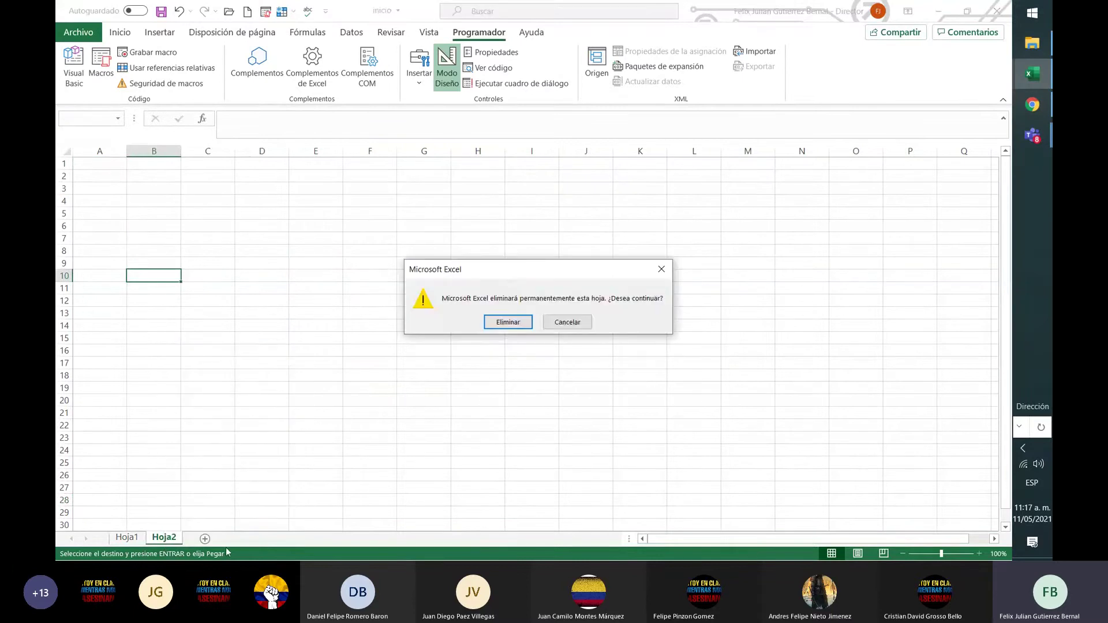
left_click(510, 321)
left_click_drag(101, 164, 490, 415)
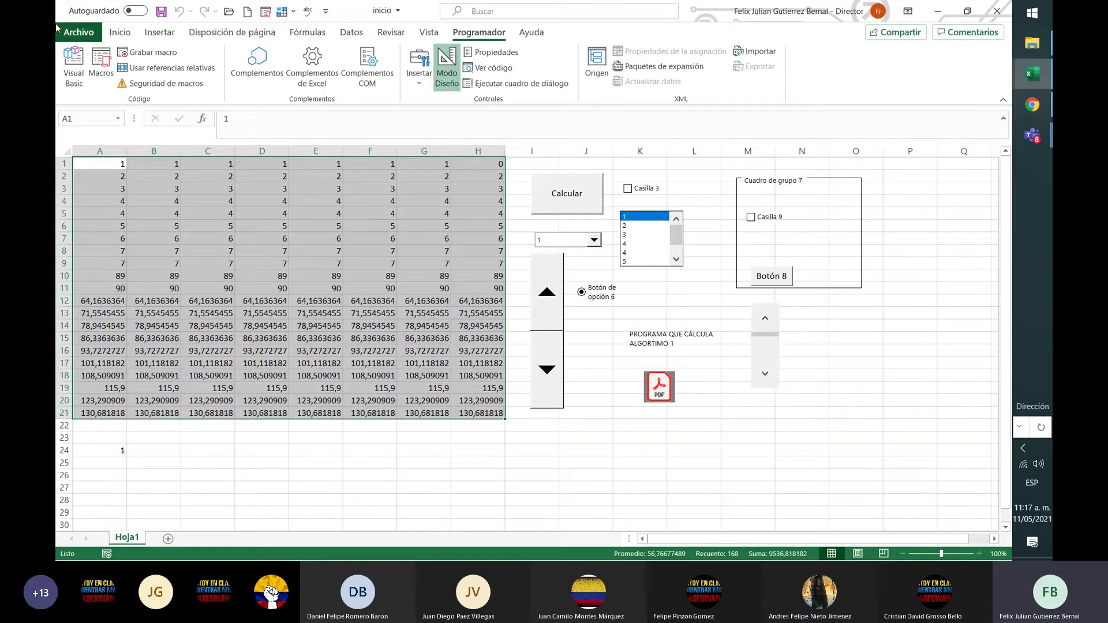
left_click(312, 437)
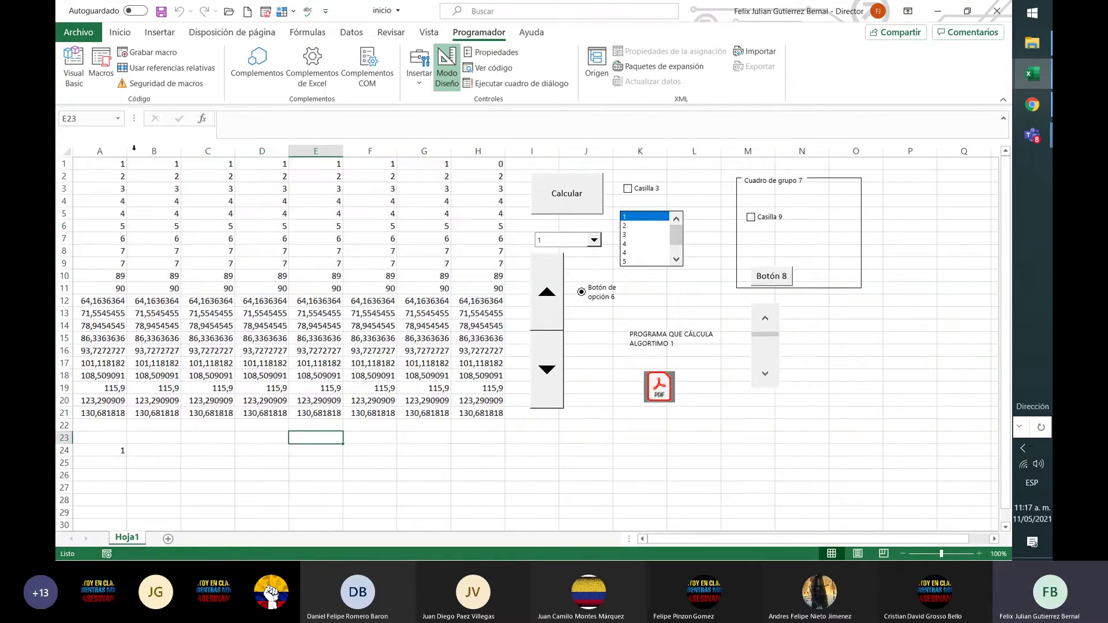
Set up a new macro recording with the macro name copiar_datos
left_click(153, 52)
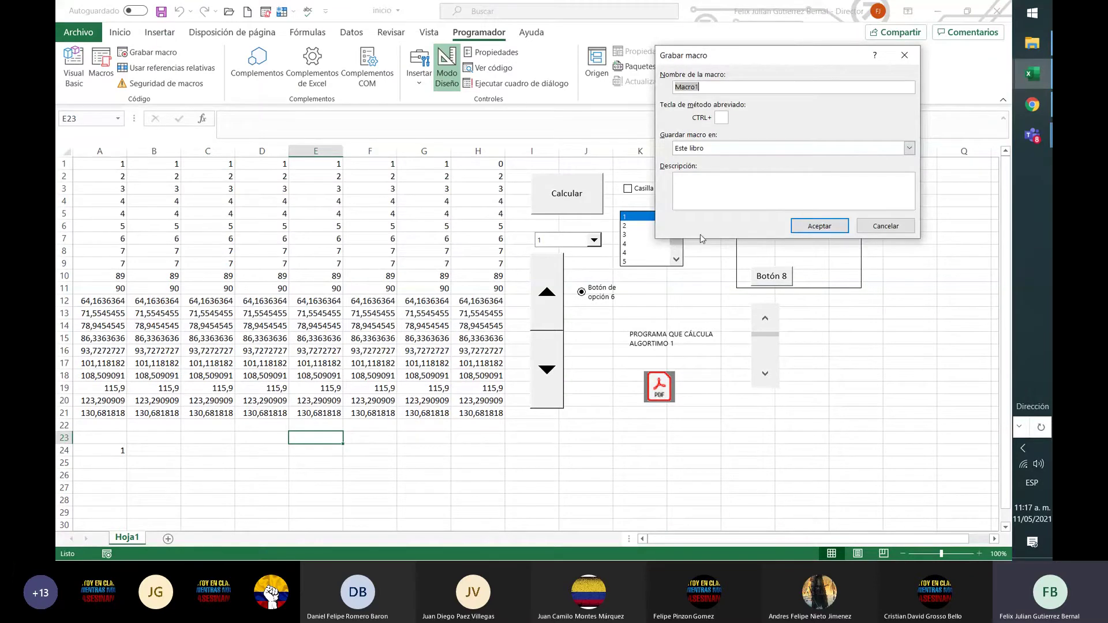
type("COP")
key("BackSpace")
key("BackSpace")
key("BackSpace")
type("copiar_datos")
Try to record the macro with the shortcut key Ctrl+1, stored in Este libro
left_click(732, 122)
type("1")
left_click(762, 152)
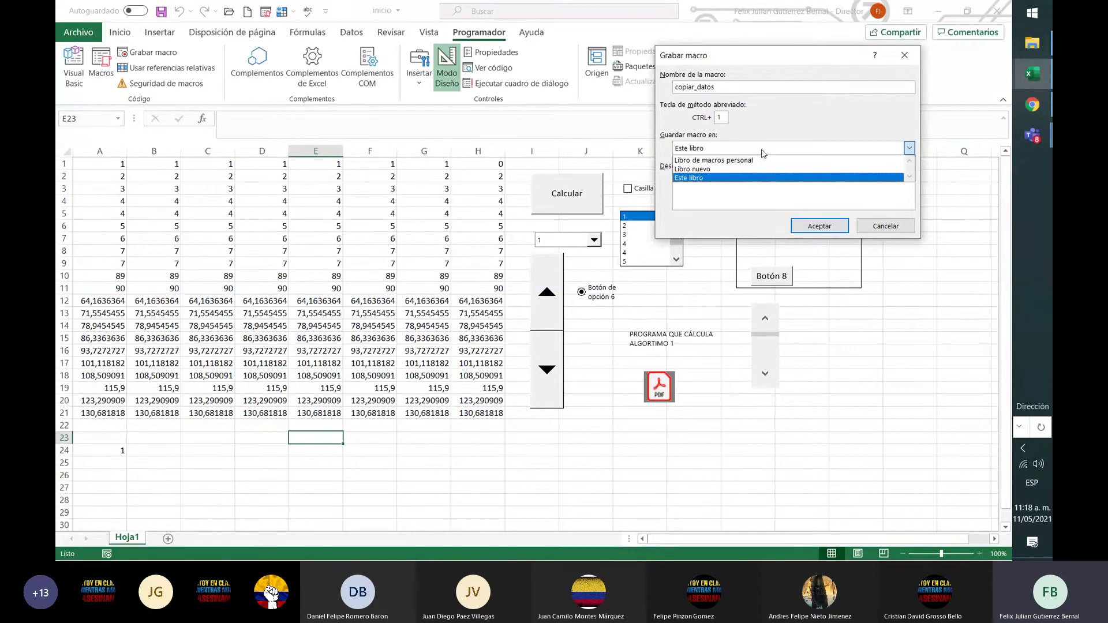
left_click(762, 153)
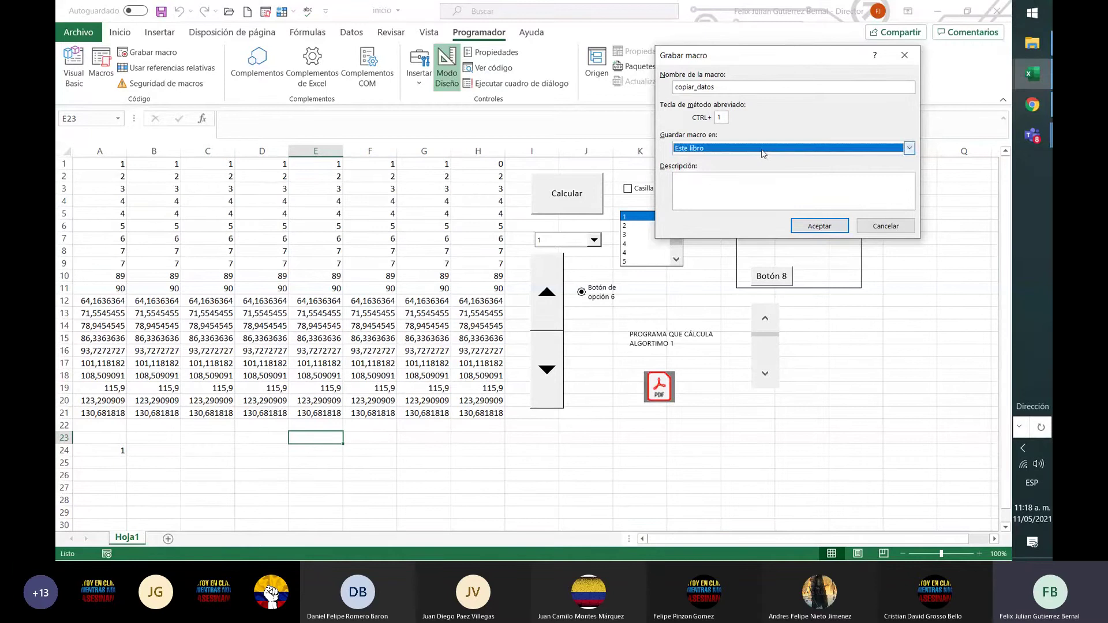
left_click(762, 153)
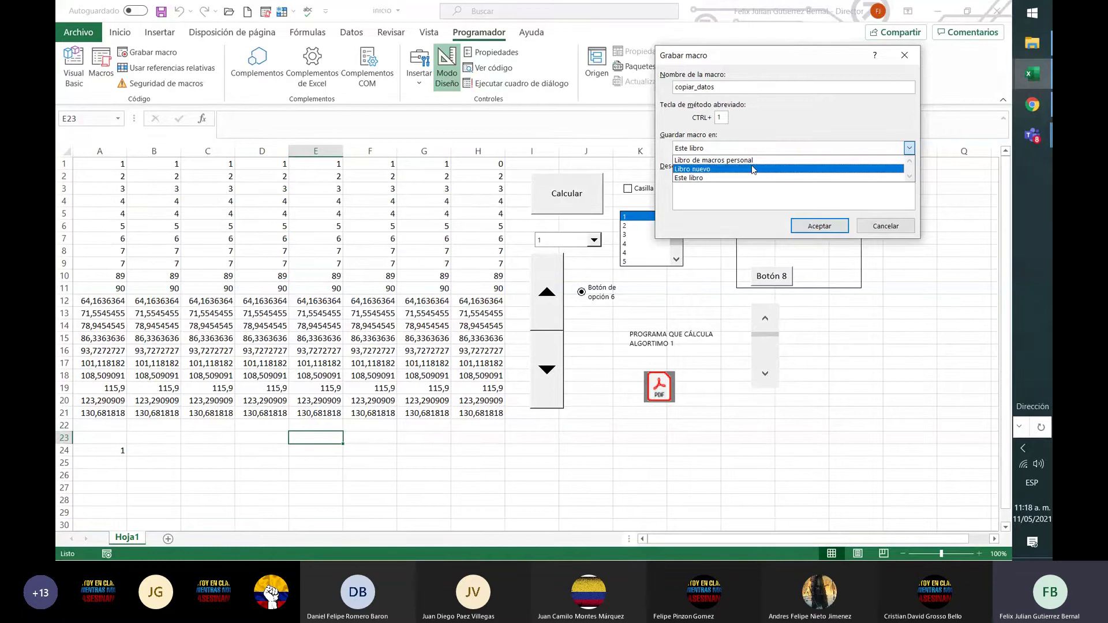
left_click(726, 177)
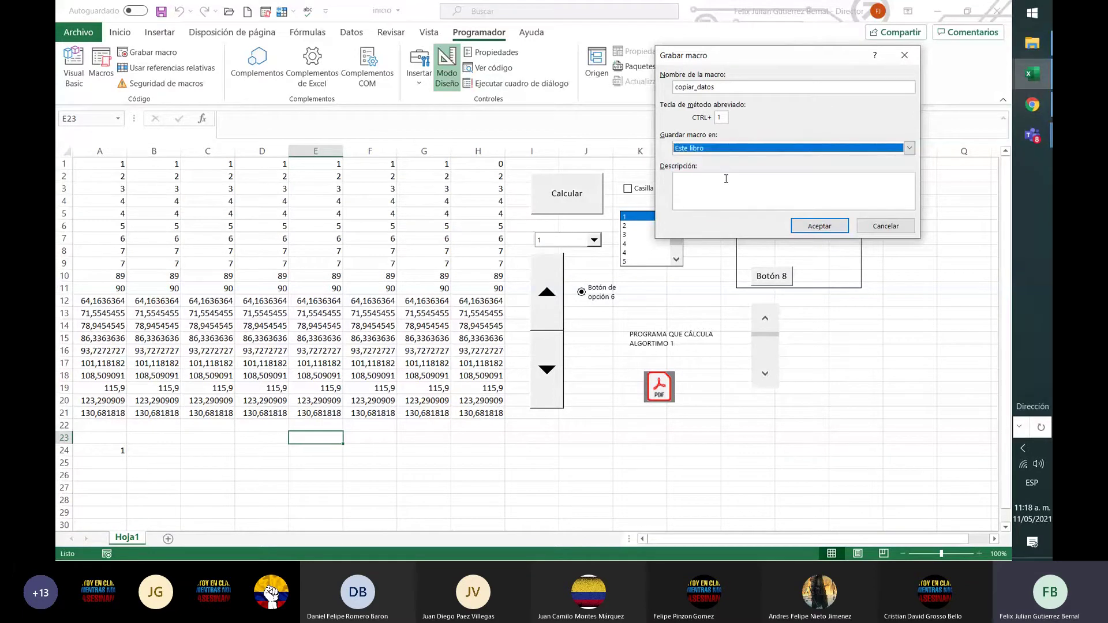
left_click(818, 228)
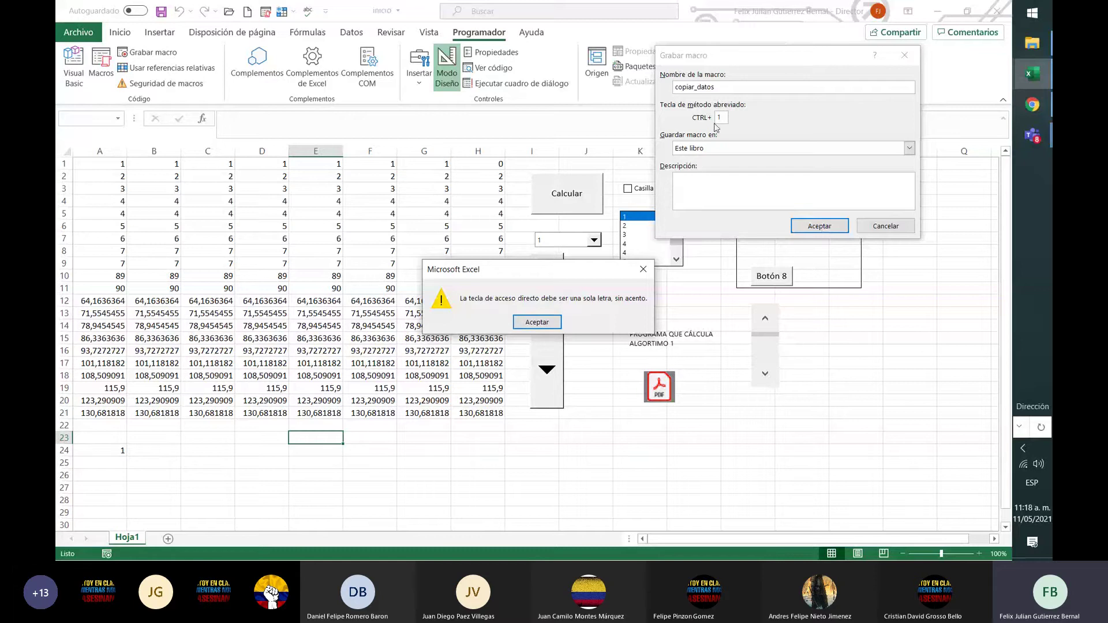
left_click(537, 321)
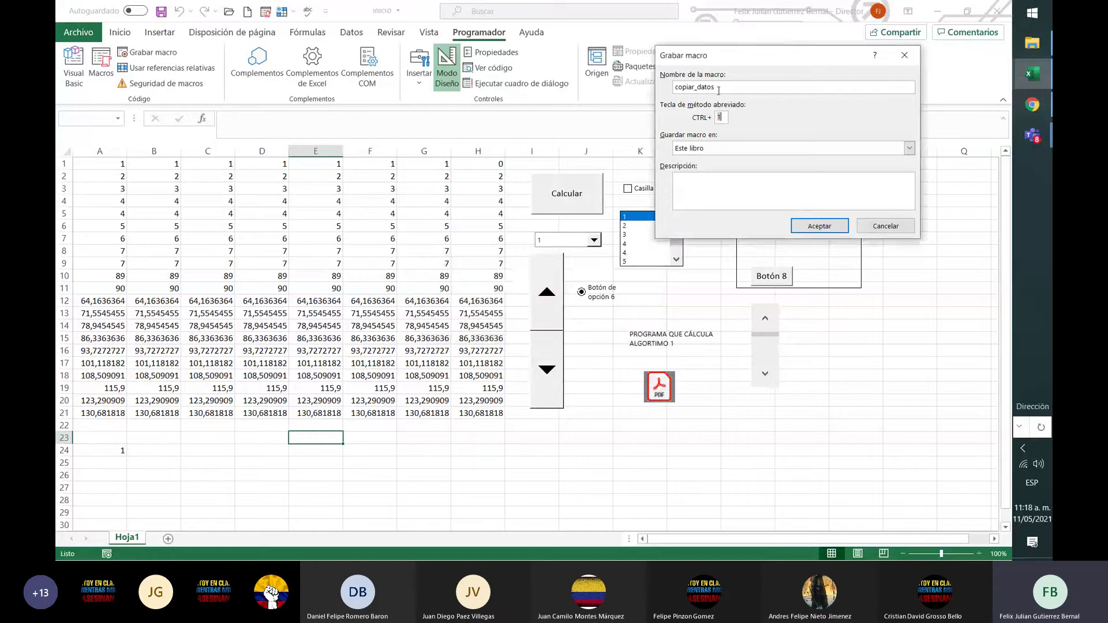
Start recording the copiar_datos macro, add a blank worksheet after Hoja1, and return to Hoja1
left_click(831, 226)
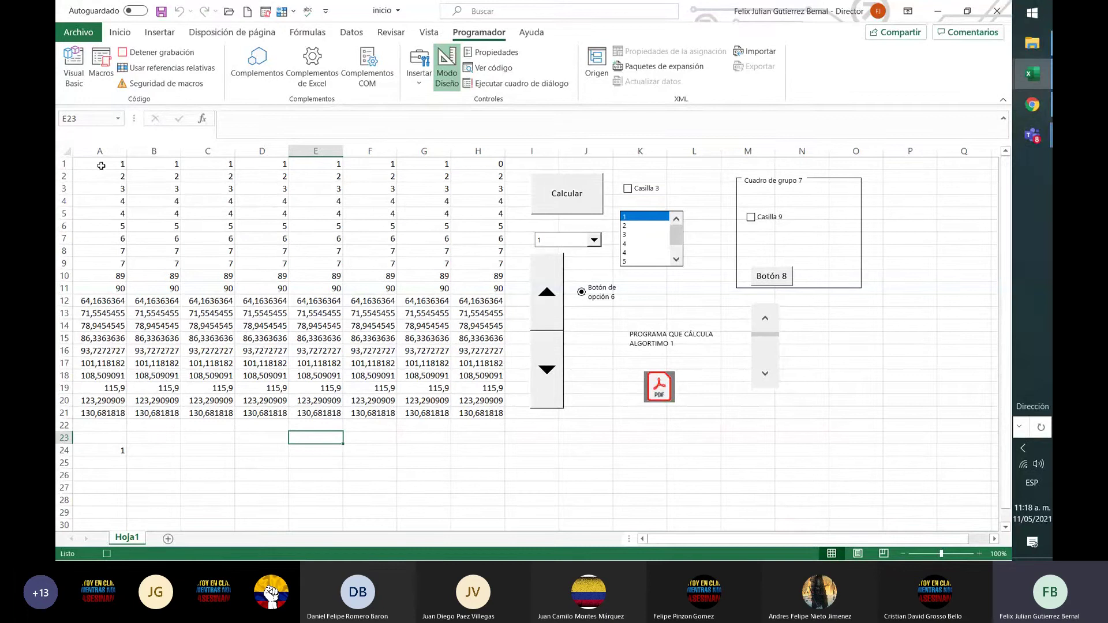
left_click(168, 538)
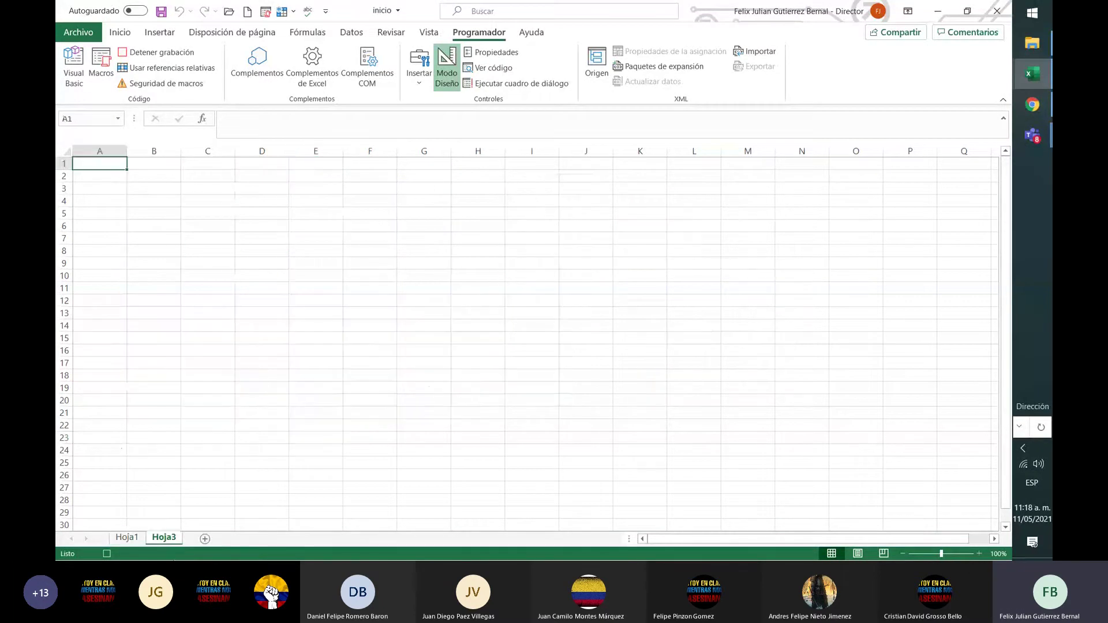
left_click(128, 538)
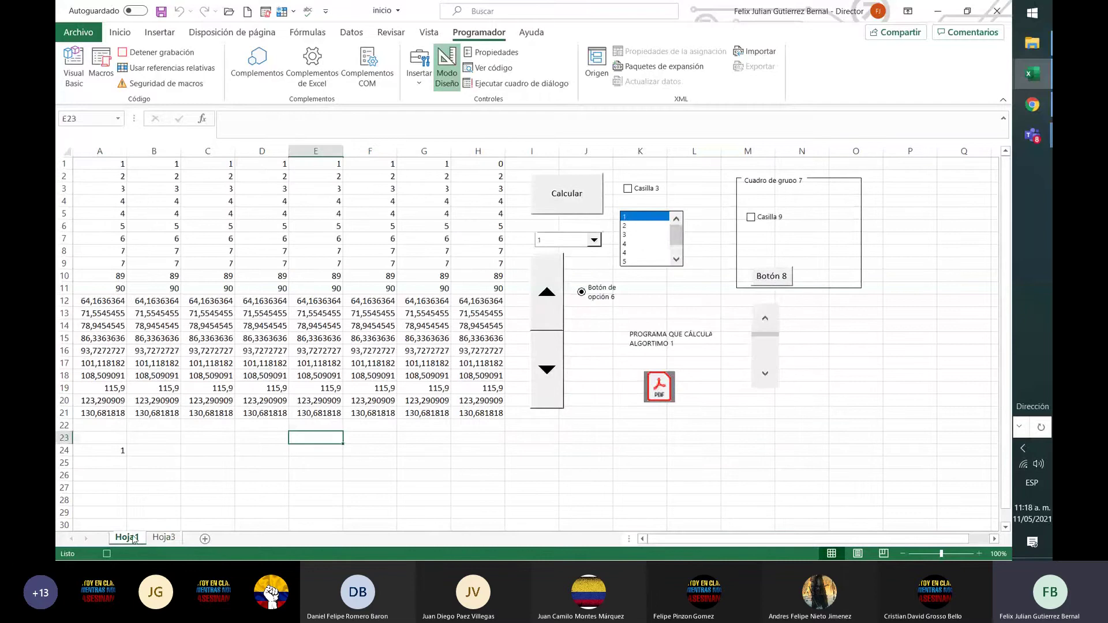
Copy the range A1:H21 from Hoja1 into Hoja3 starting at A1, and stop recording the macro
left_click_drag(115, 164, 482, 411)
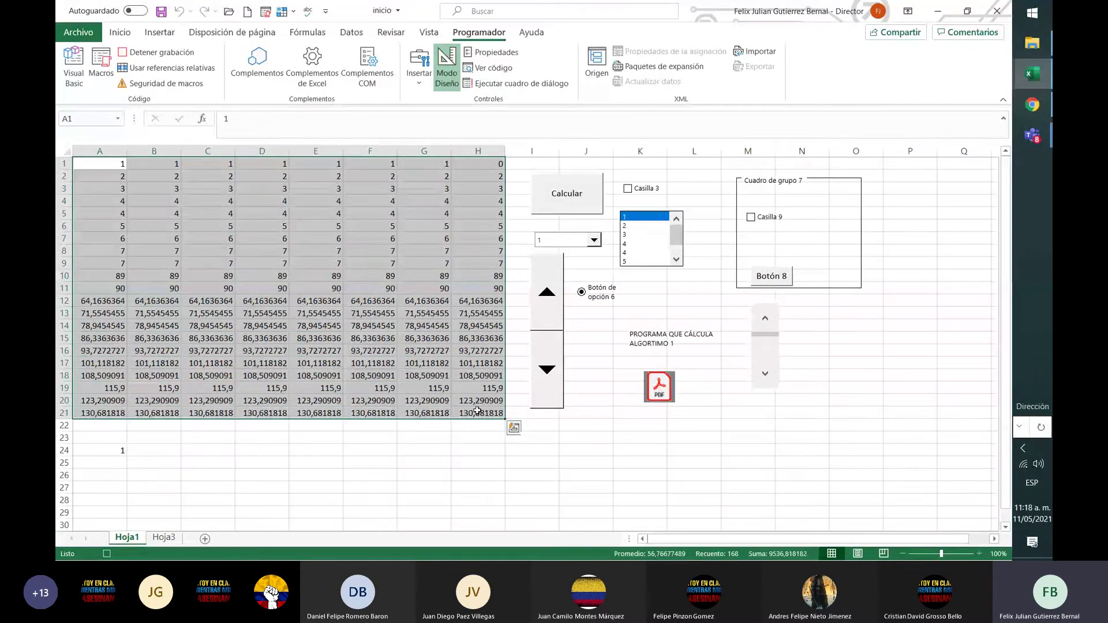
key("ctrl+c")
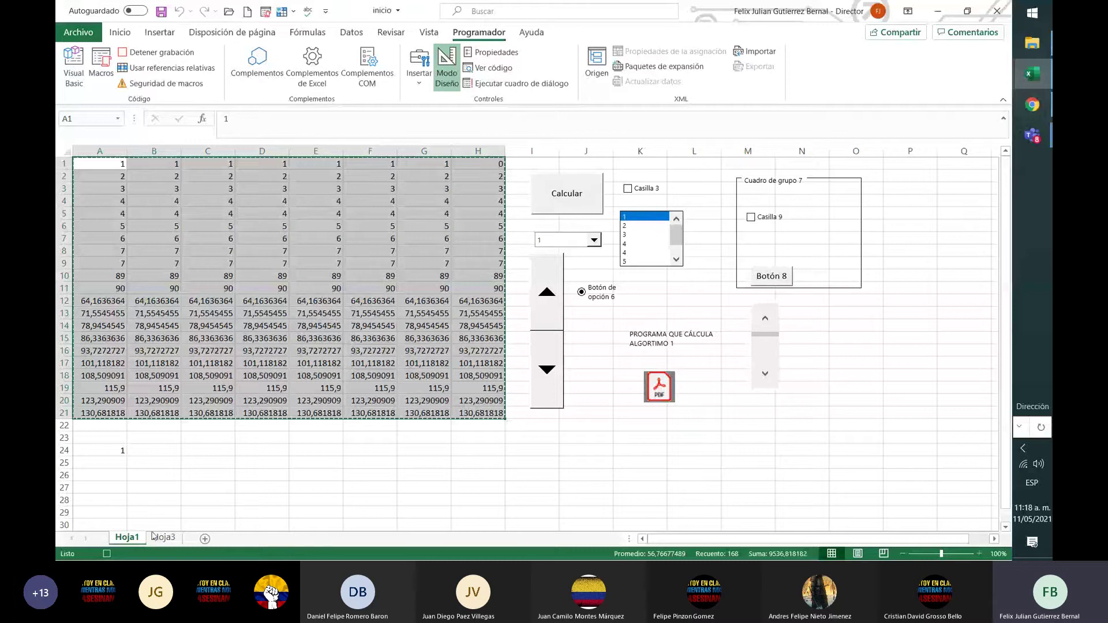
left_click(165, 538)
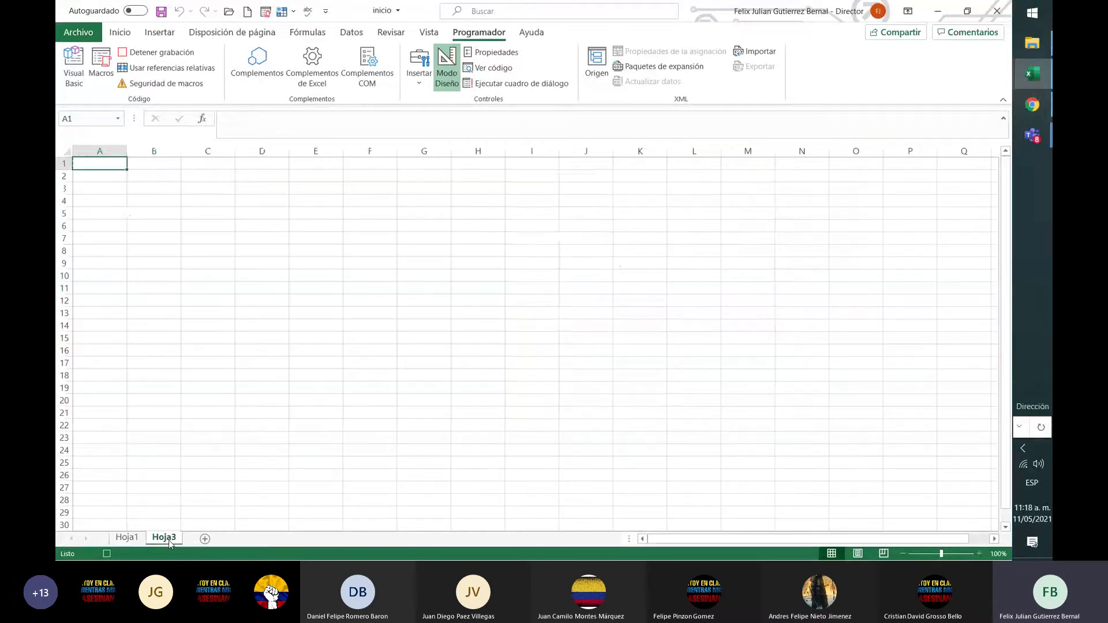
key("ctrl+v")
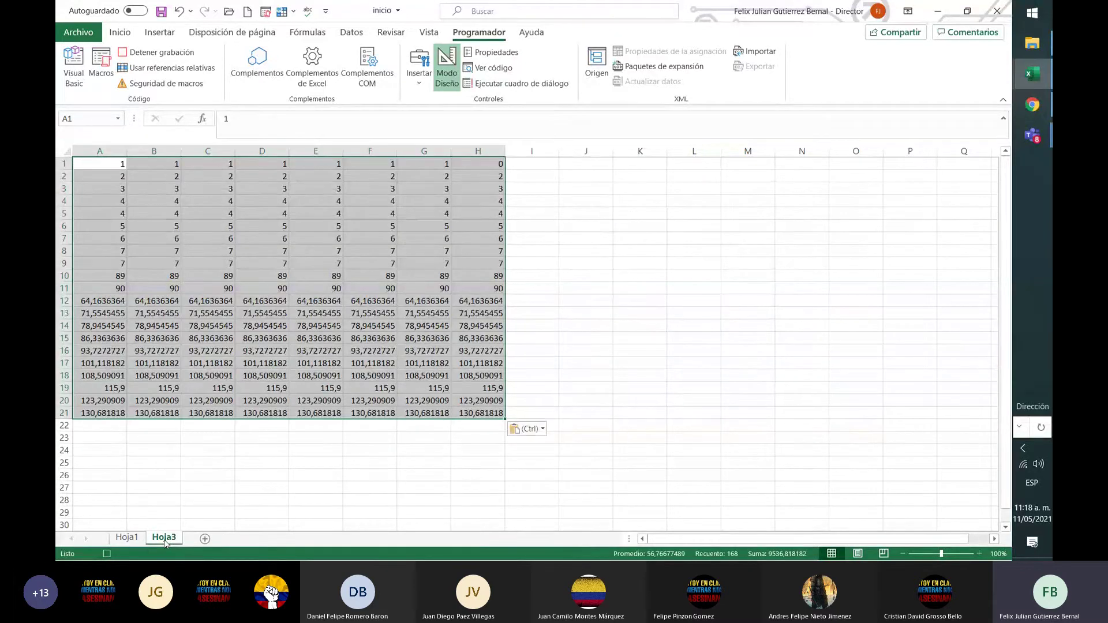
left_click(185, 54)
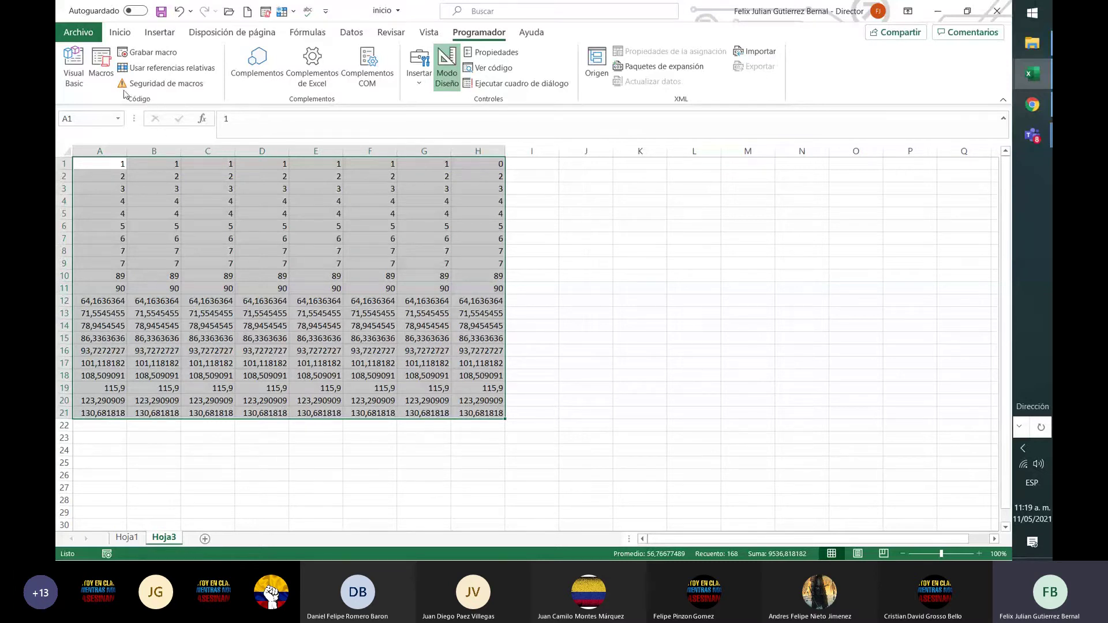
Run the copiar_datos macro and compare Hoja3 with the newly added Hoja4 to check where the data was pasted
left_click(101, 68)
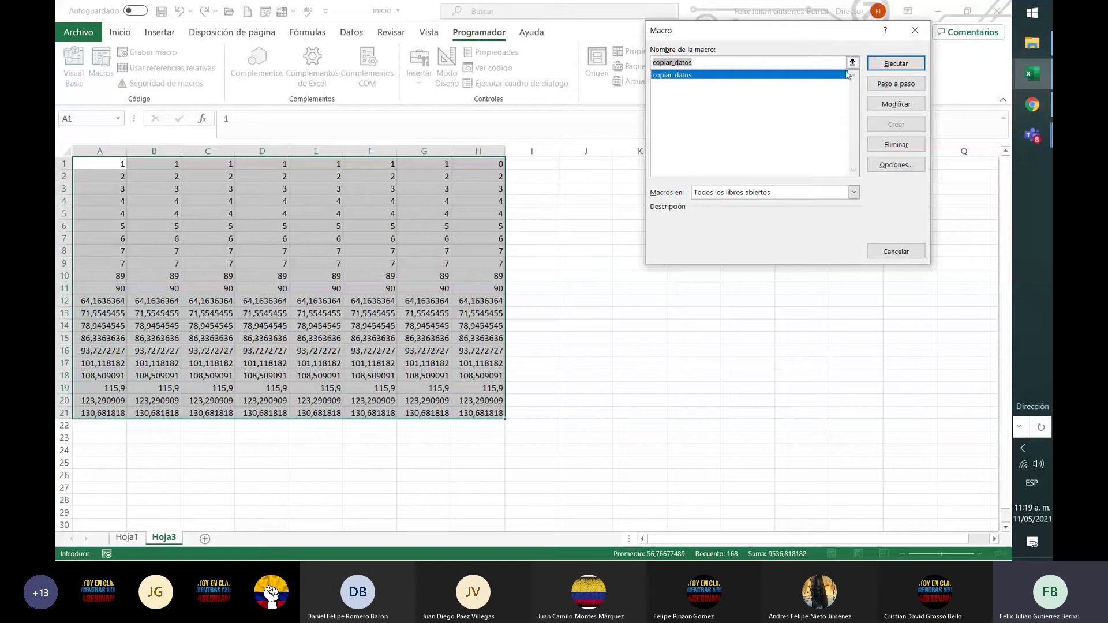
left_click(895, 64)
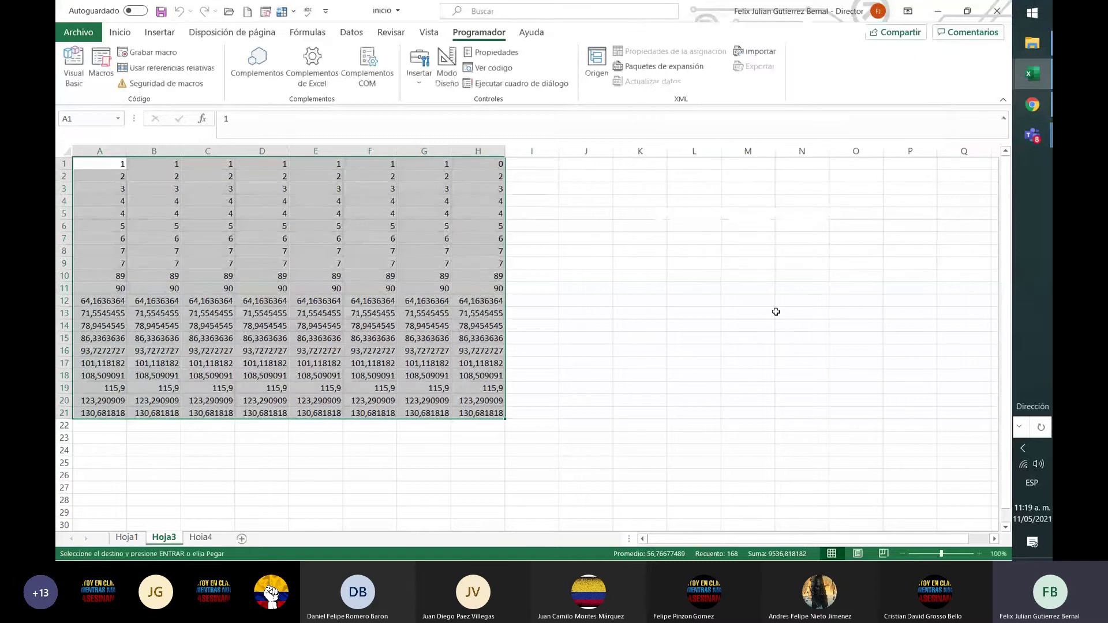
left_click(200, 537)
left_click(182, 537)
left_click(313, 501)
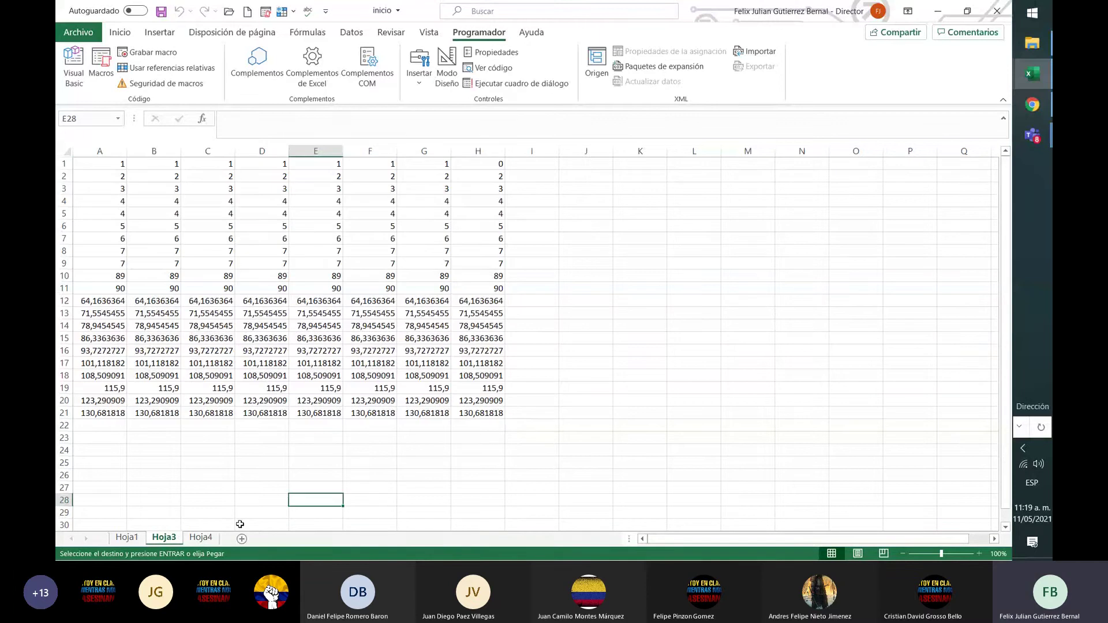
left_click(208, 540)
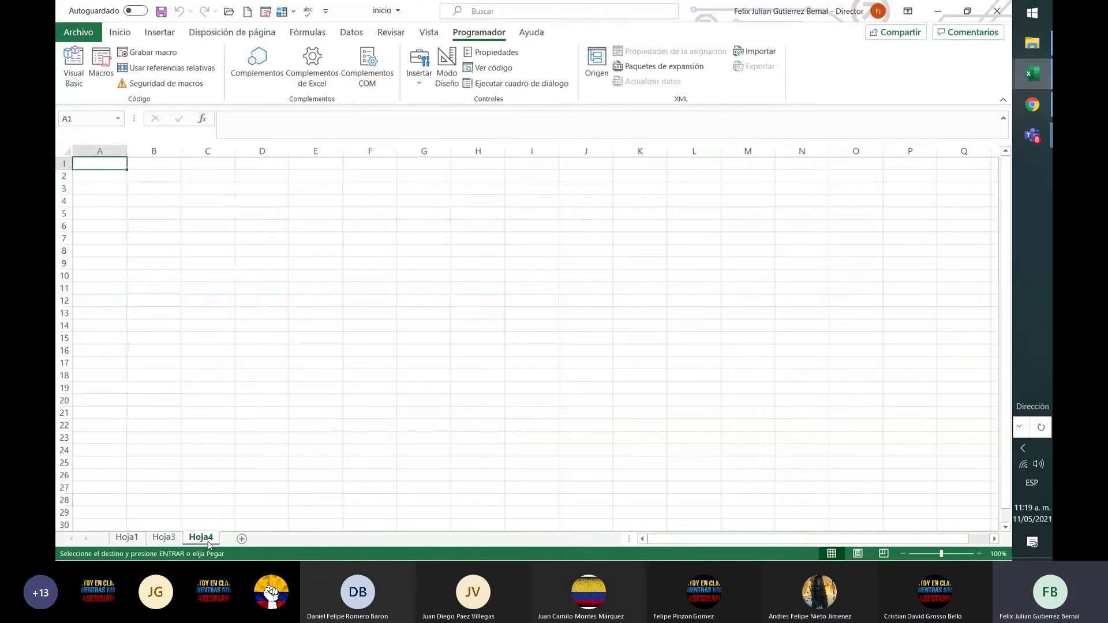
left_click(164, 537)
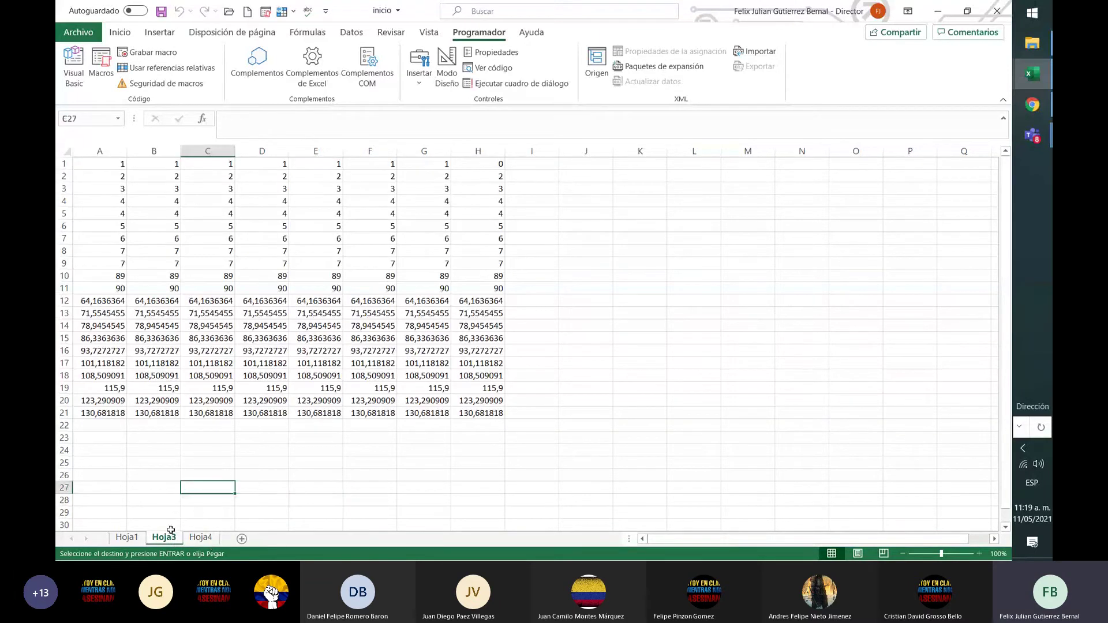
left_click(202, 539)
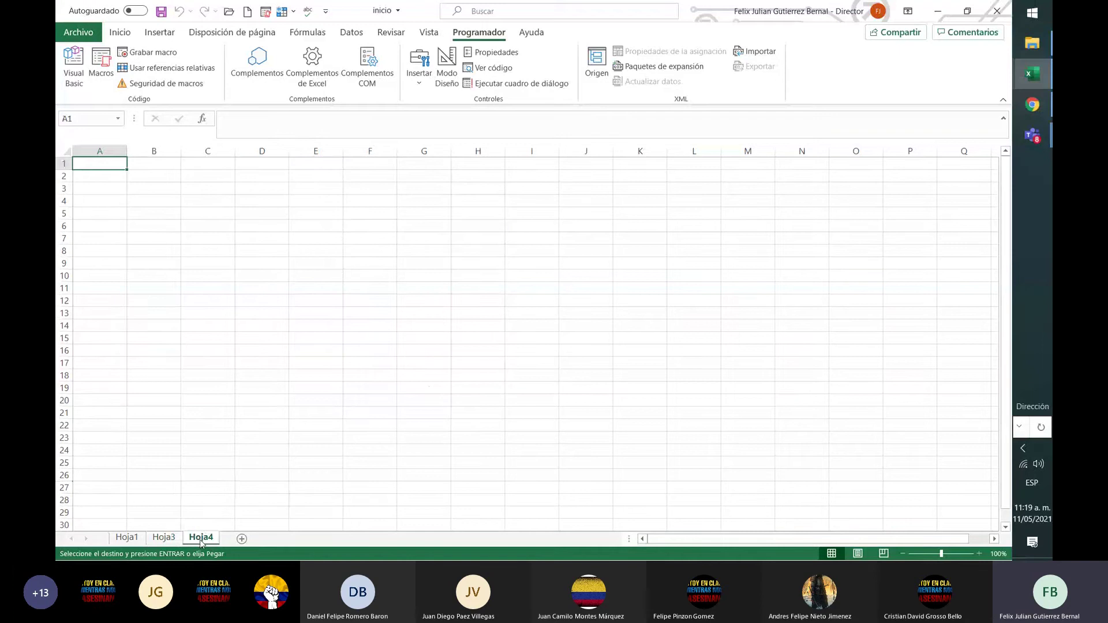
Run the copiar_datos macro again from Hoja4, and check the contents of Hoja4 and Hoja5
left_click(101, 64)
left_click(888, 64)
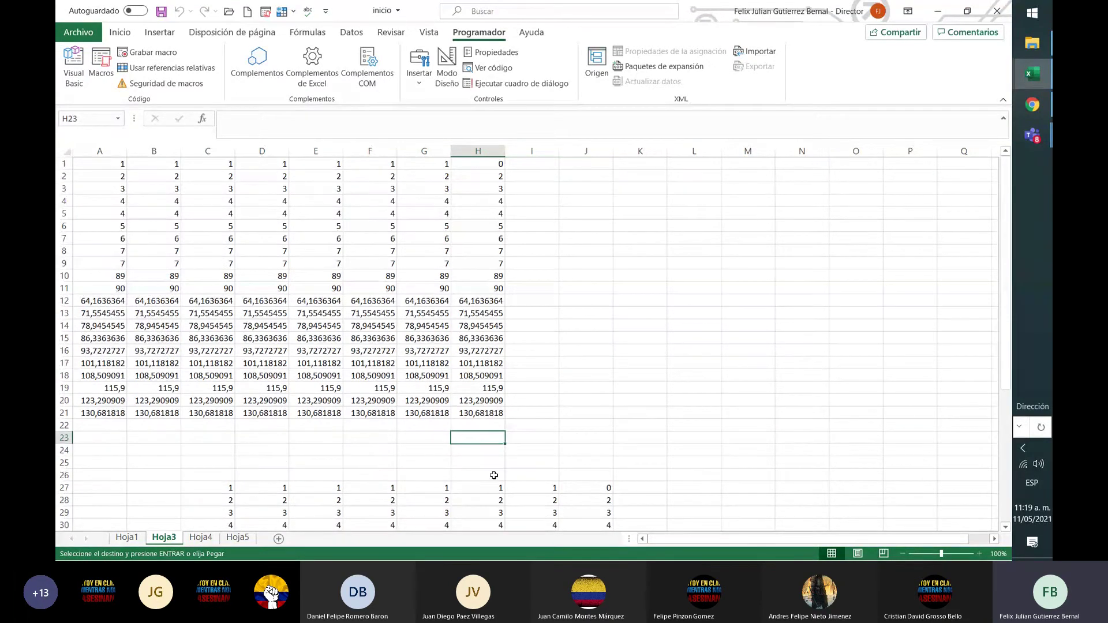
left_click(201, 538)
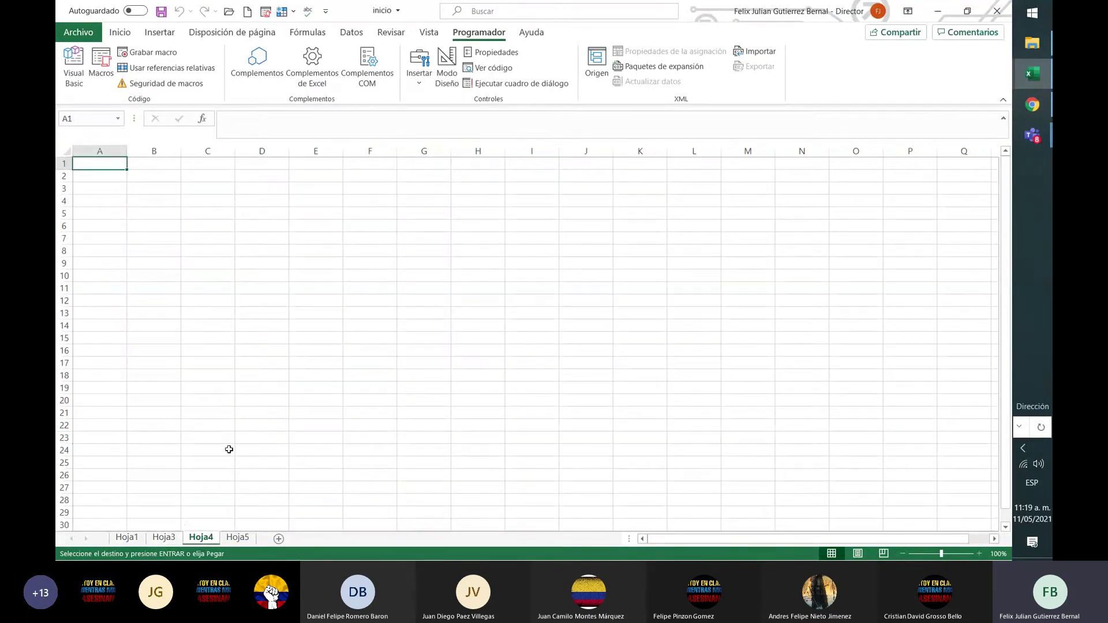
left_click(247, 539)
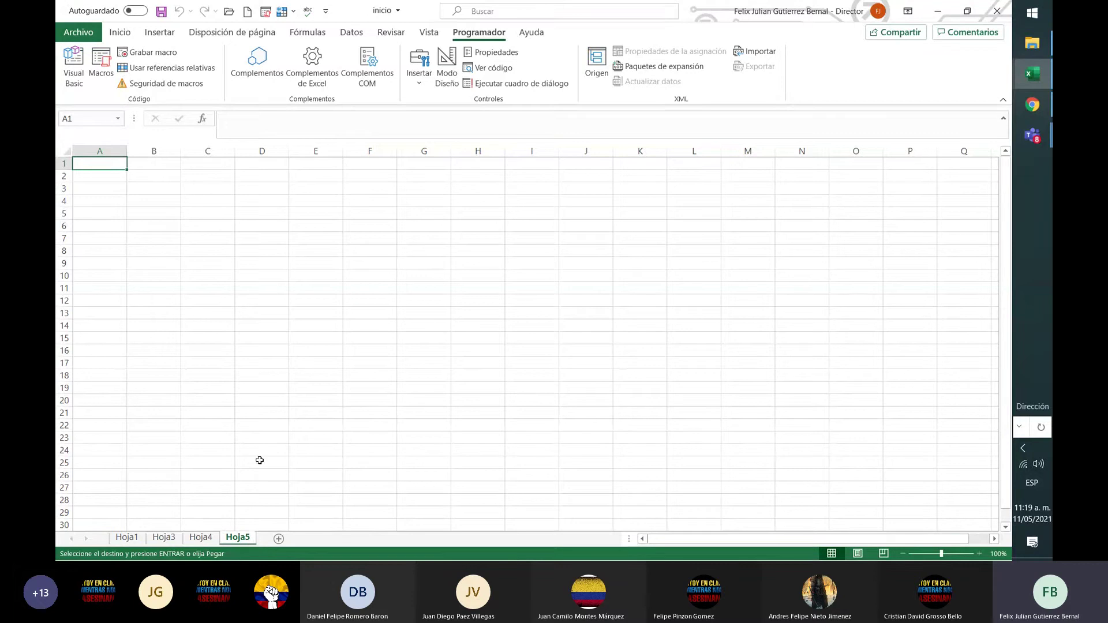
Check Hoja5 and Hoja4 for any data pasted by the macro
left_click_drag(105, 199, 106, 185)
left_click(118, 163)
left_click(266, 362)
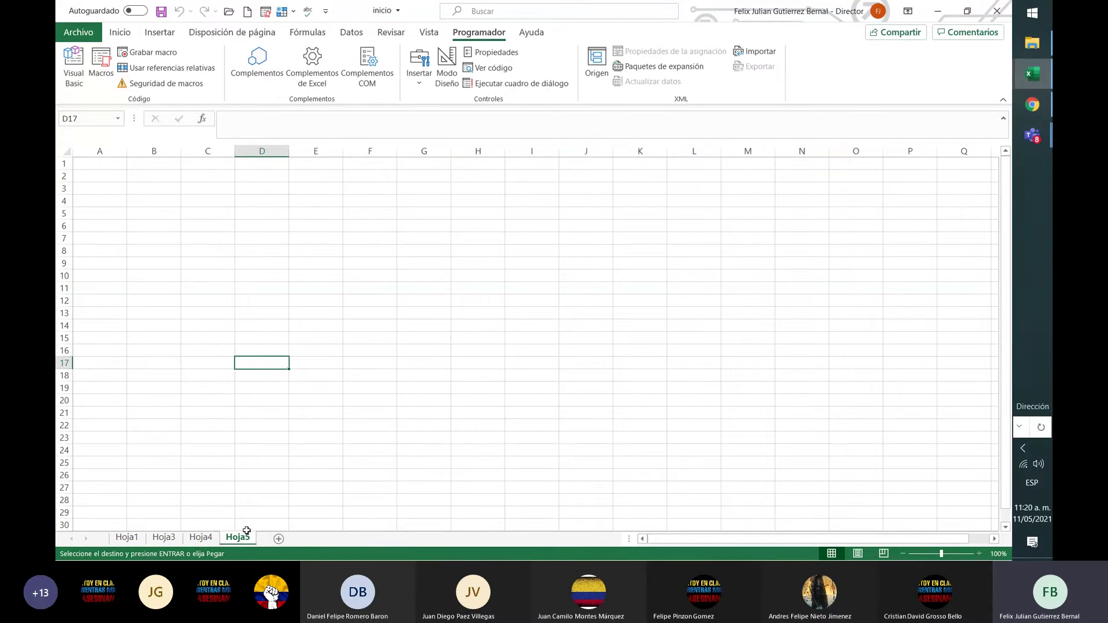
scroll(285, 481, "down", 5)
left_click(217, 537)
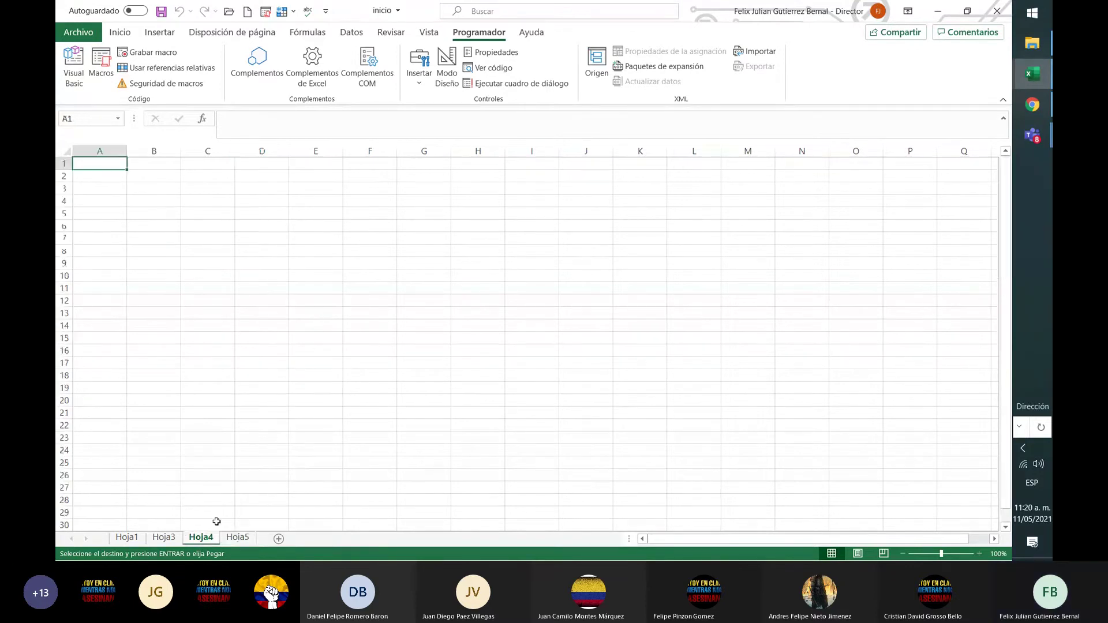
scroll(430, 335, "down", 8)
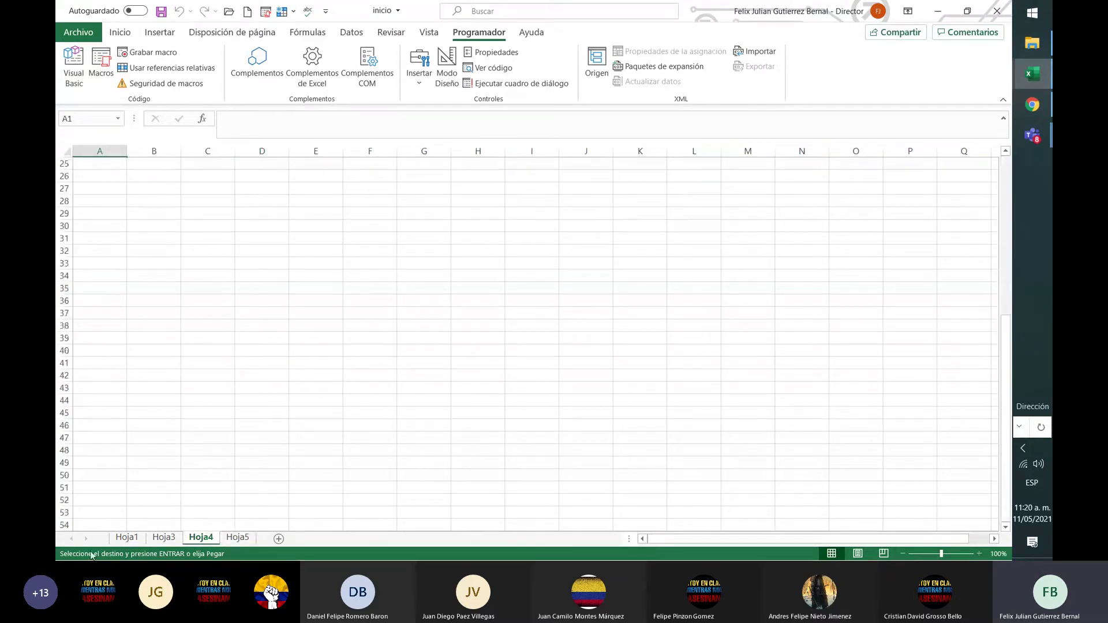
Clear the duplicate data block in C27:J47 on Hoja3, keeping the data that starts at A1
left_click(163, 537)
scroll(449, 373, "down", 5)
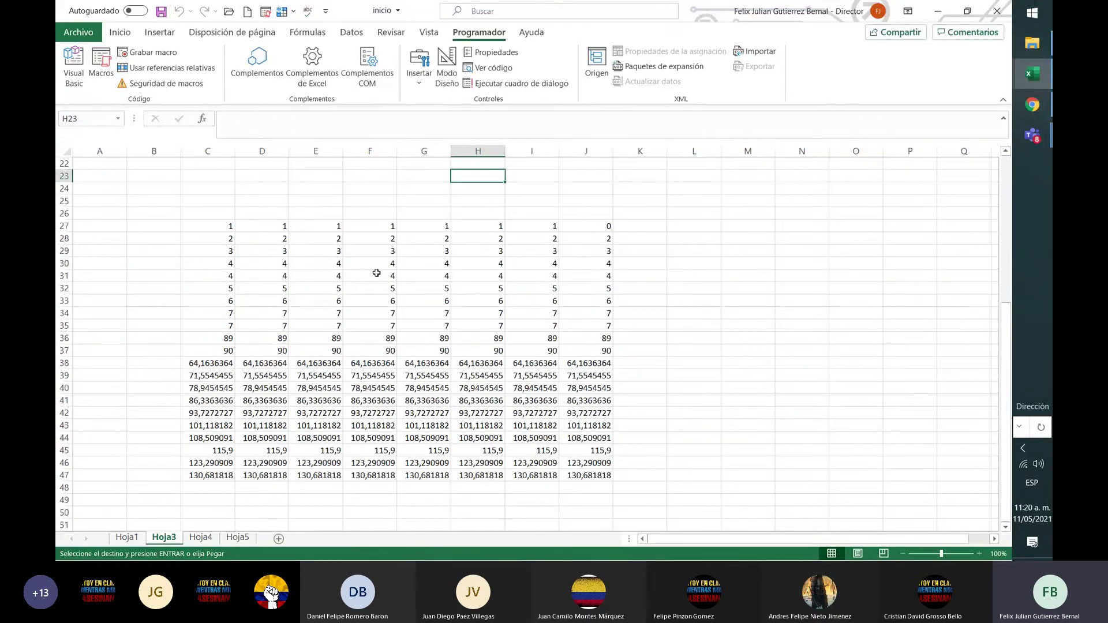
left_click_drag(219, 226, 596, 476)
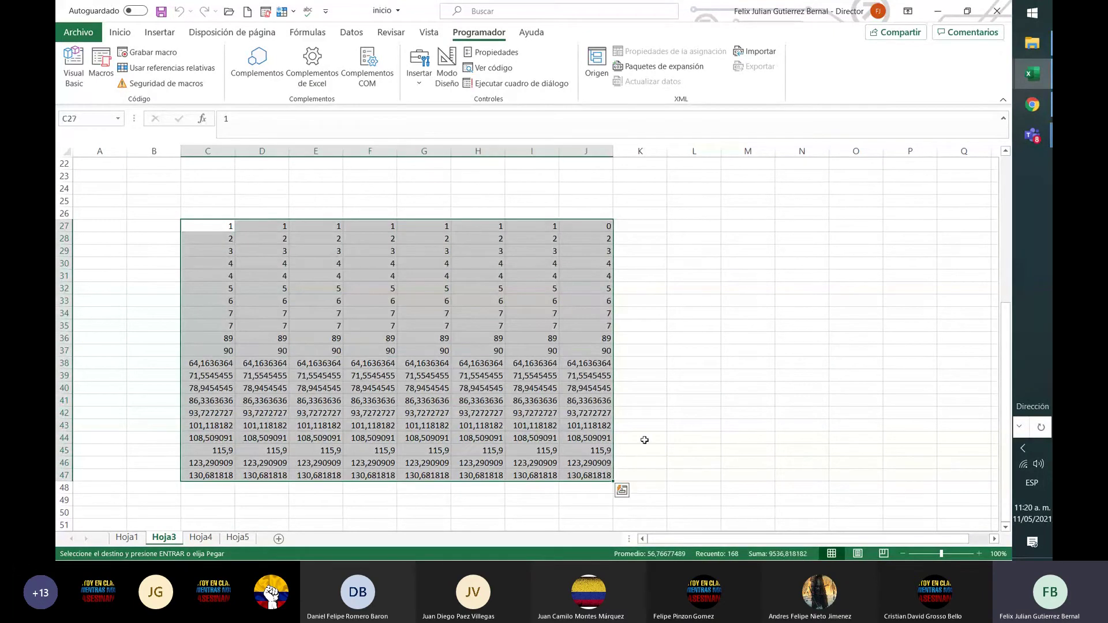
key("Delete")
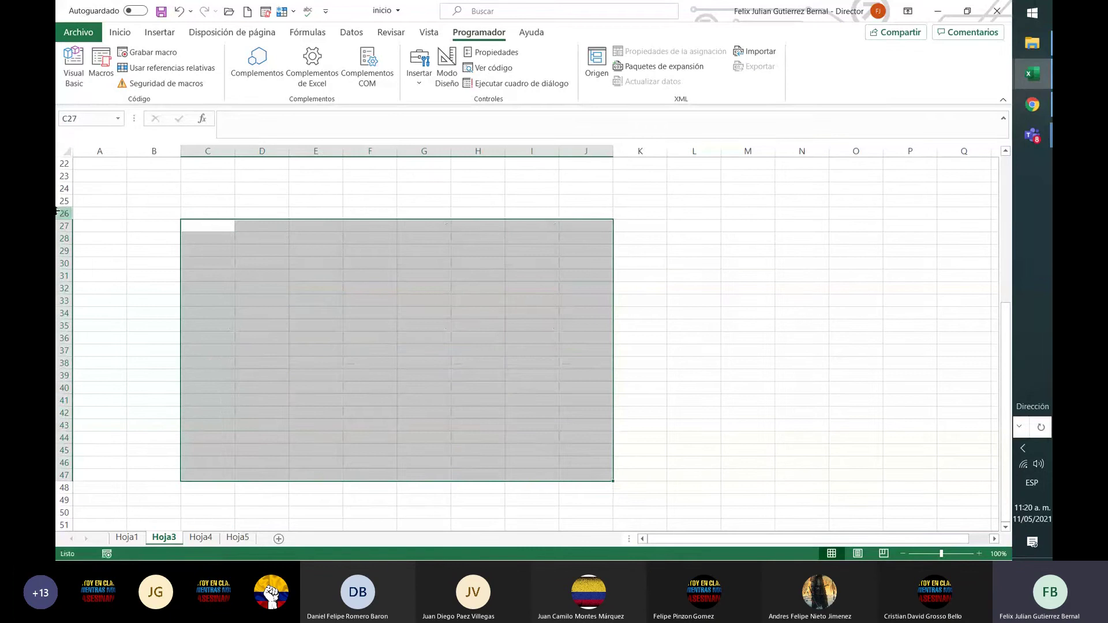
left_click(98, 213)
scroll(155, 268, "up", 7)
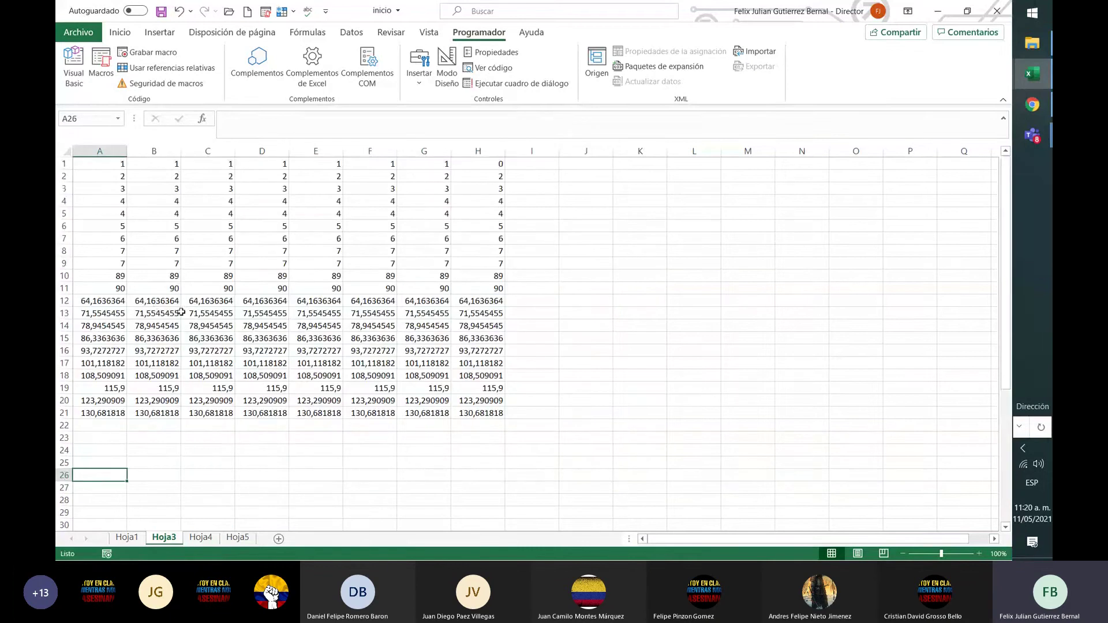
Compare the contents of Hoja4 with the copied data on Hoja3
left_click(201, 538)
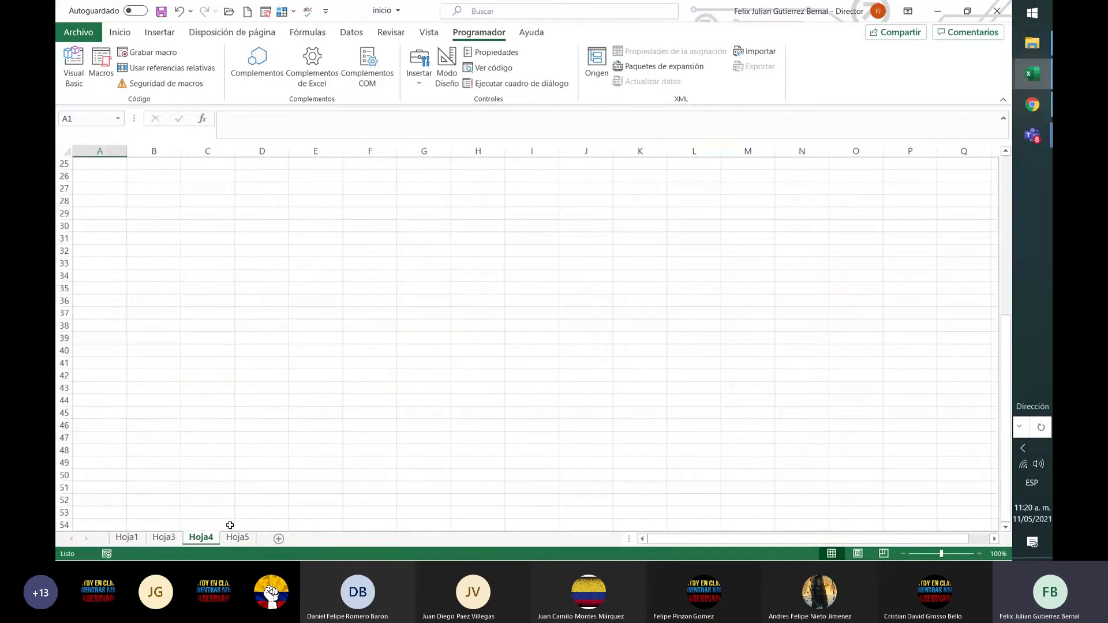
left_click(165, 539)
left_click(202, 538)
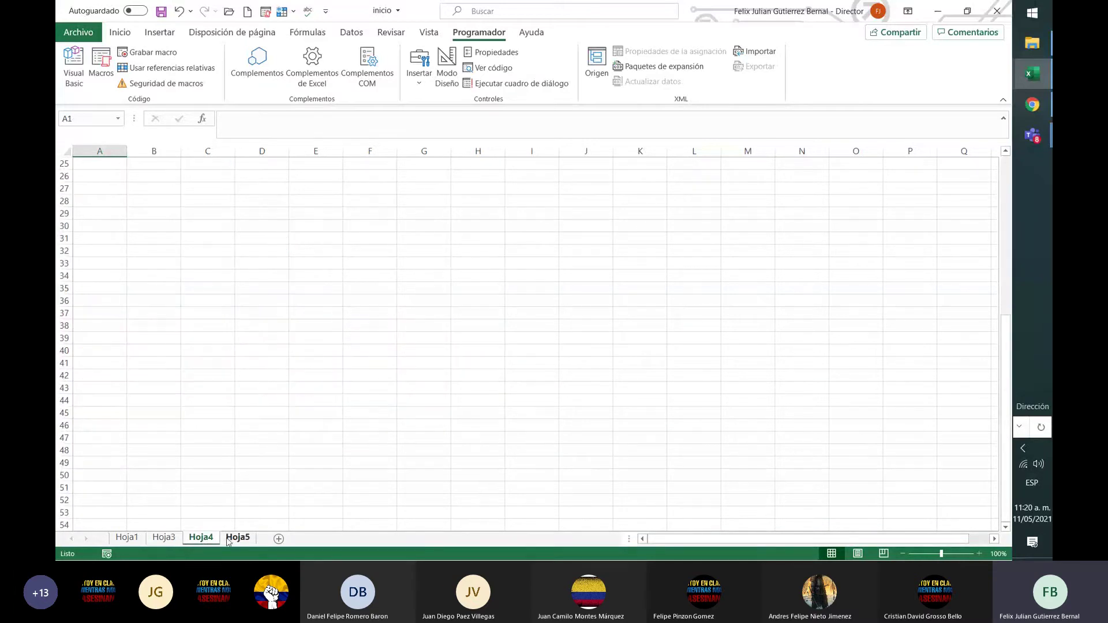
left_click(166, 538)
left_click_drag(100, 167, 99, 177)
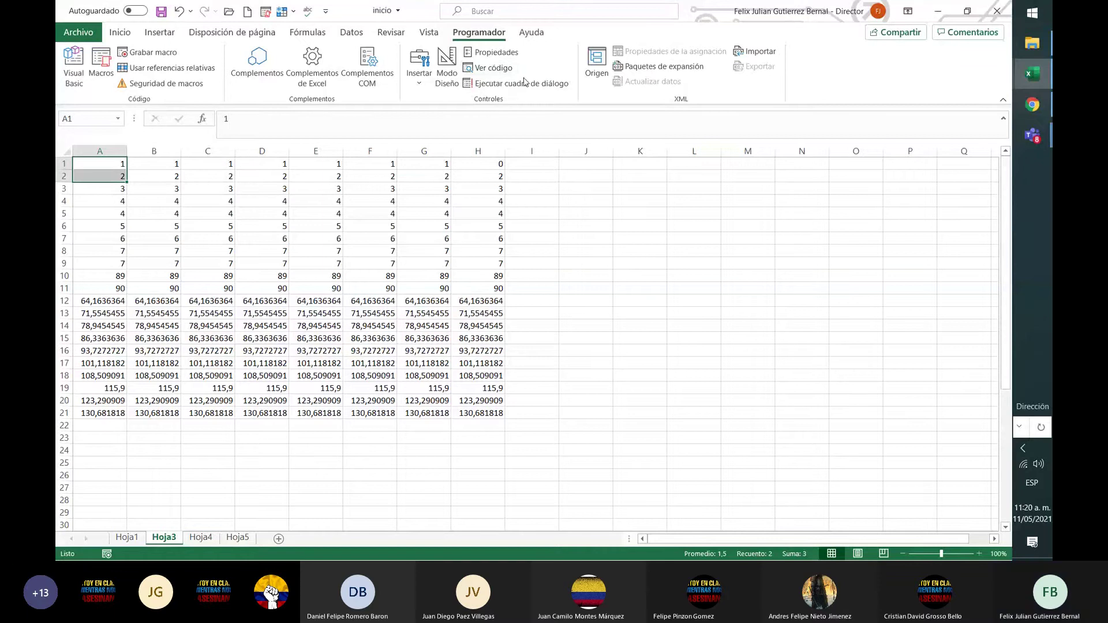
Open the Visual Basic editor, expand the Libro1 project's Excel objects, and return to the inicio workbook
left_click(491, 67)
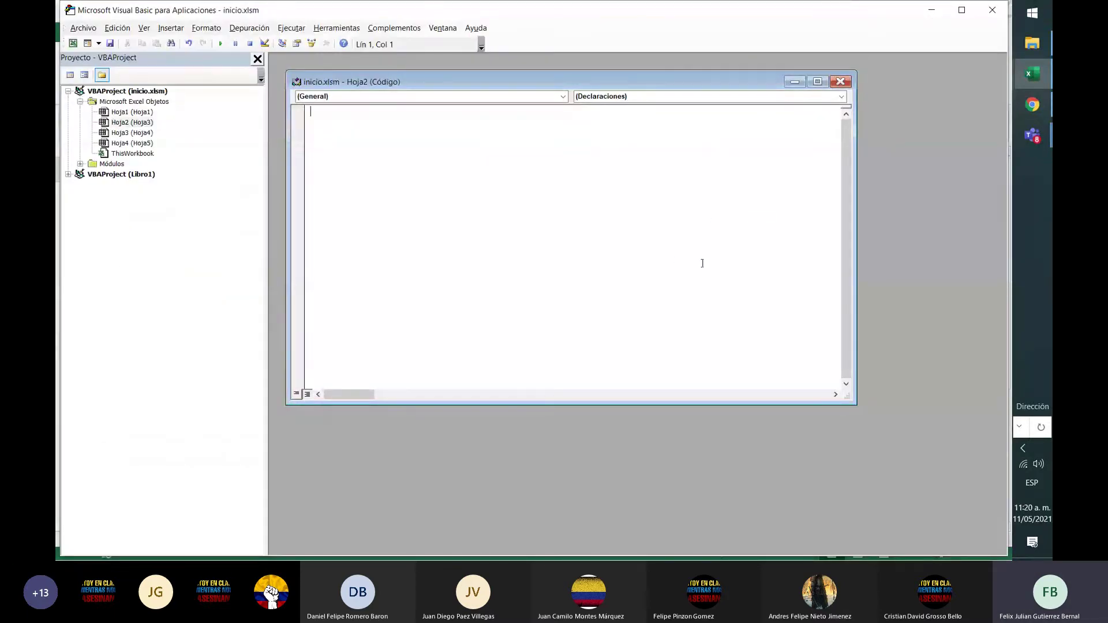
left_click(70, 175)
left_click(80, 185)
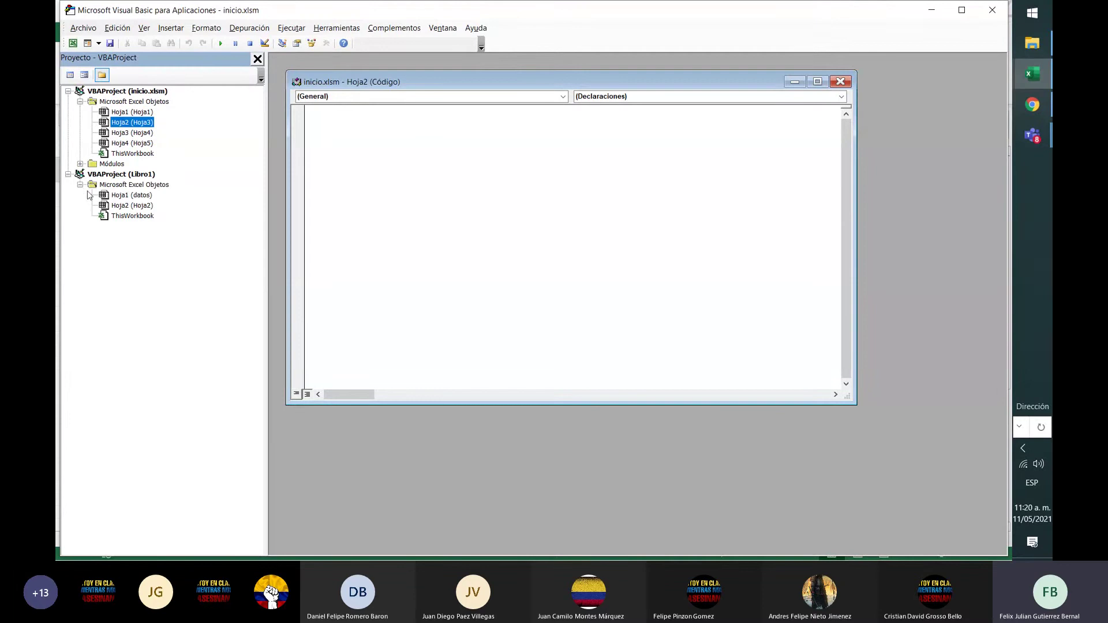
left_click(144, 113)
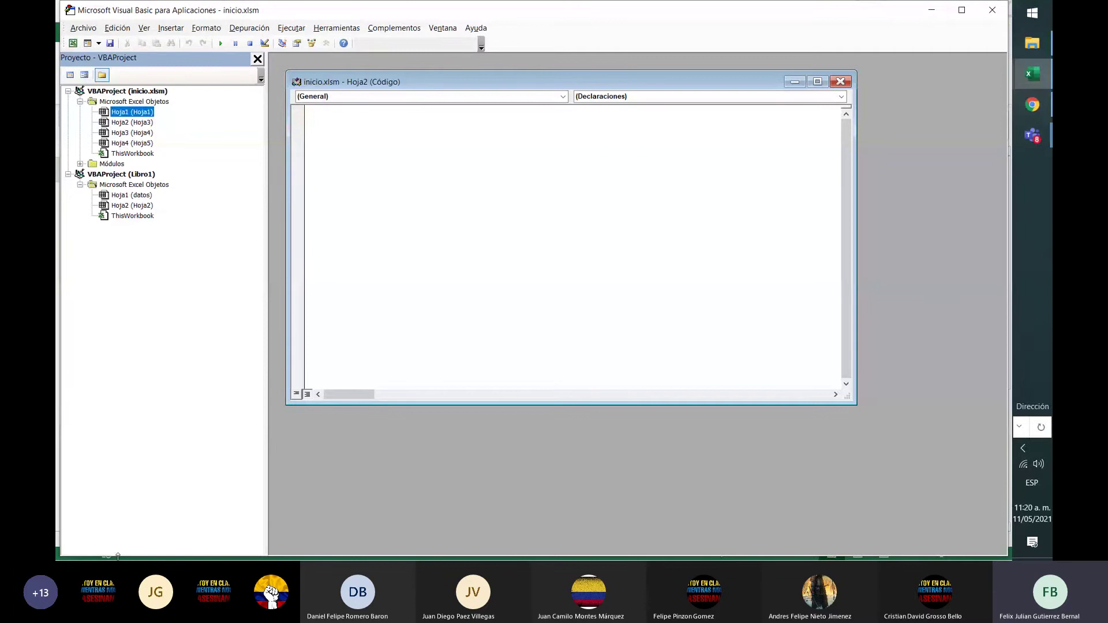
left_click(926, 168)
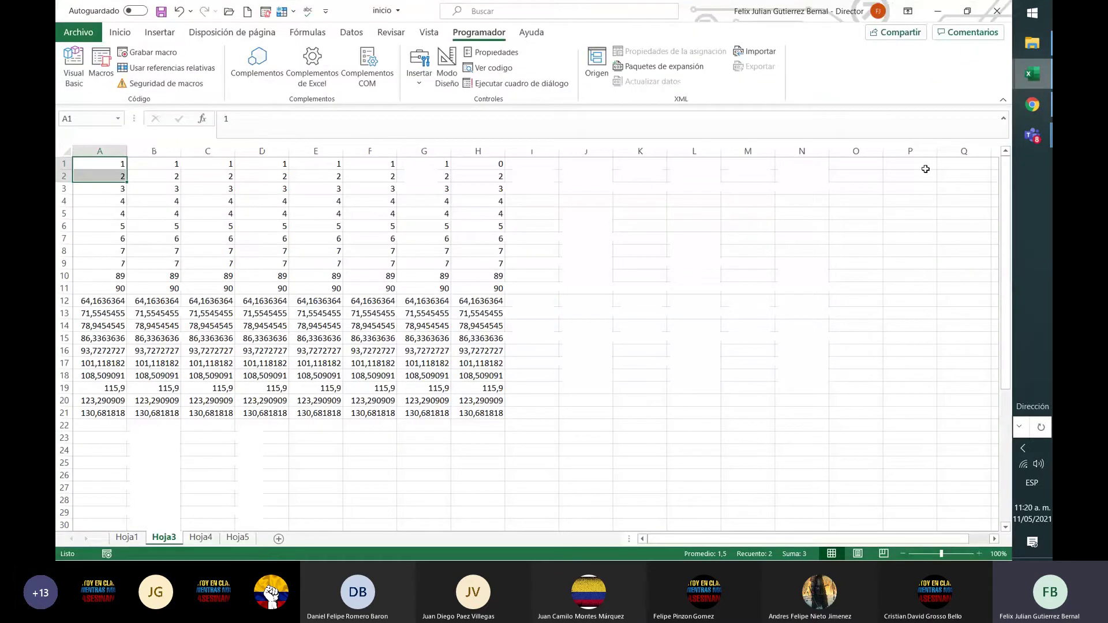
Delete the sheets Hoja4 and Hoja5 from the workbook
left_click(200, 537)
right_click(202, 537)
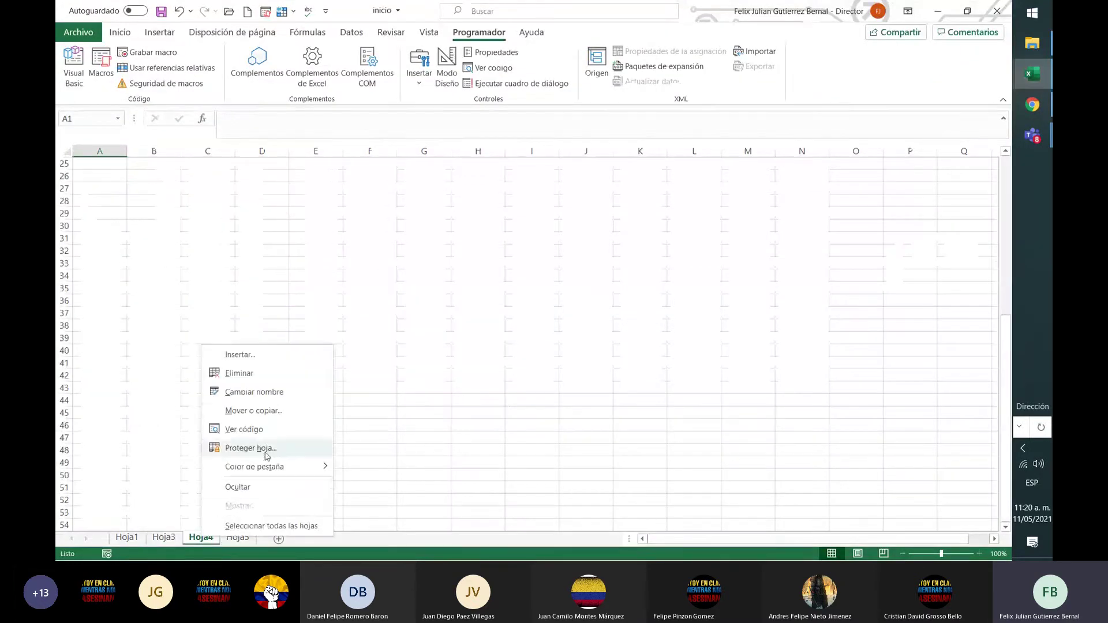
left_click(278, 374)
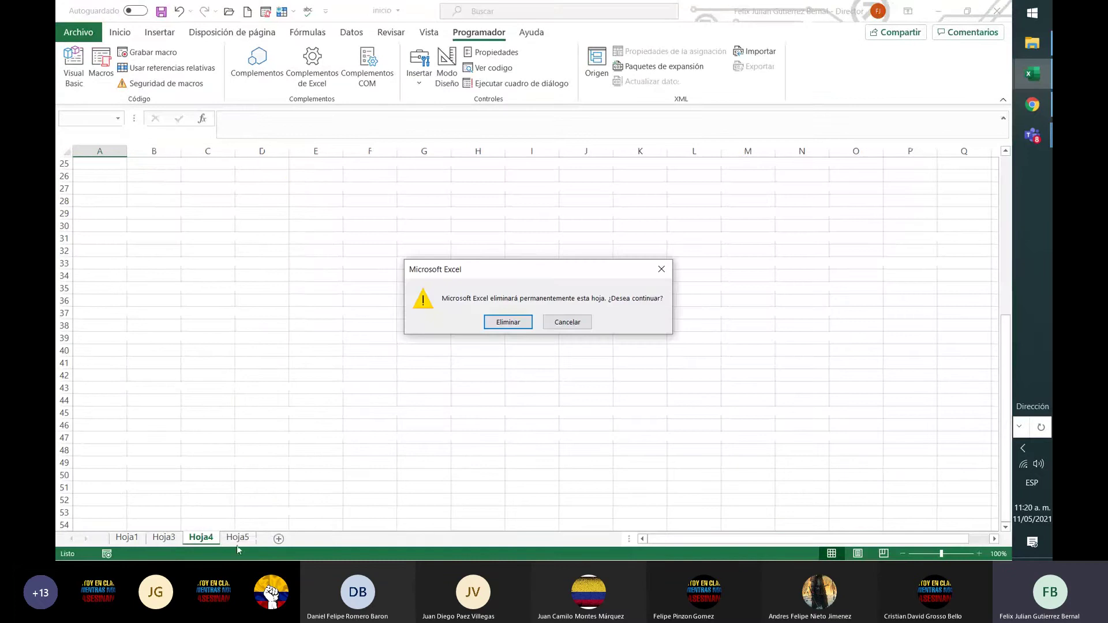
left_click(502, 322)
right_click(194, 539)
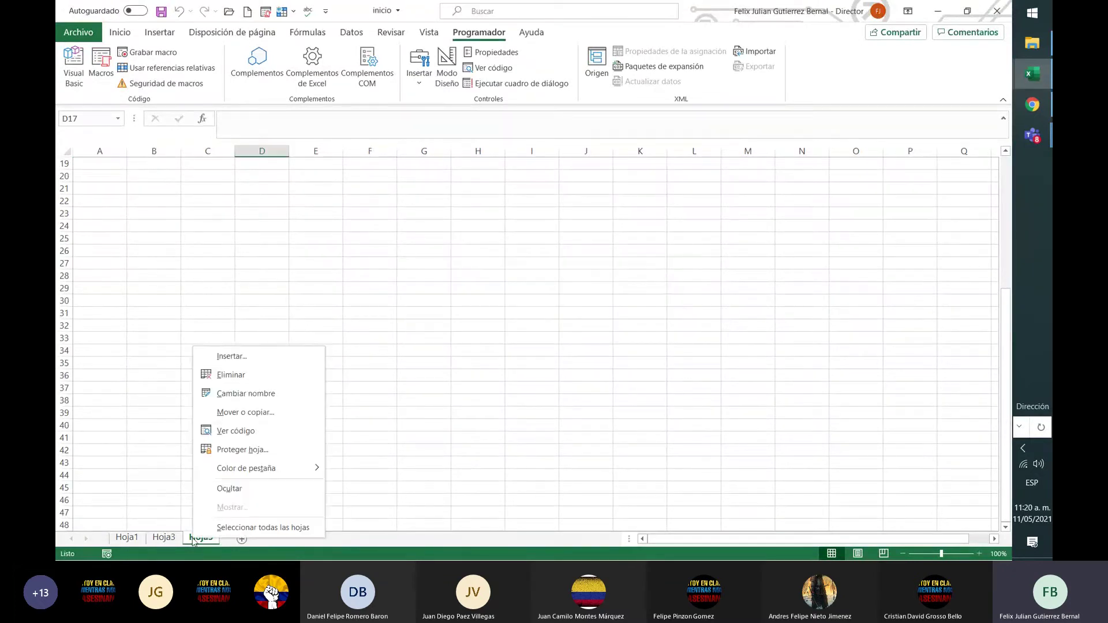
left_click(259, 375)
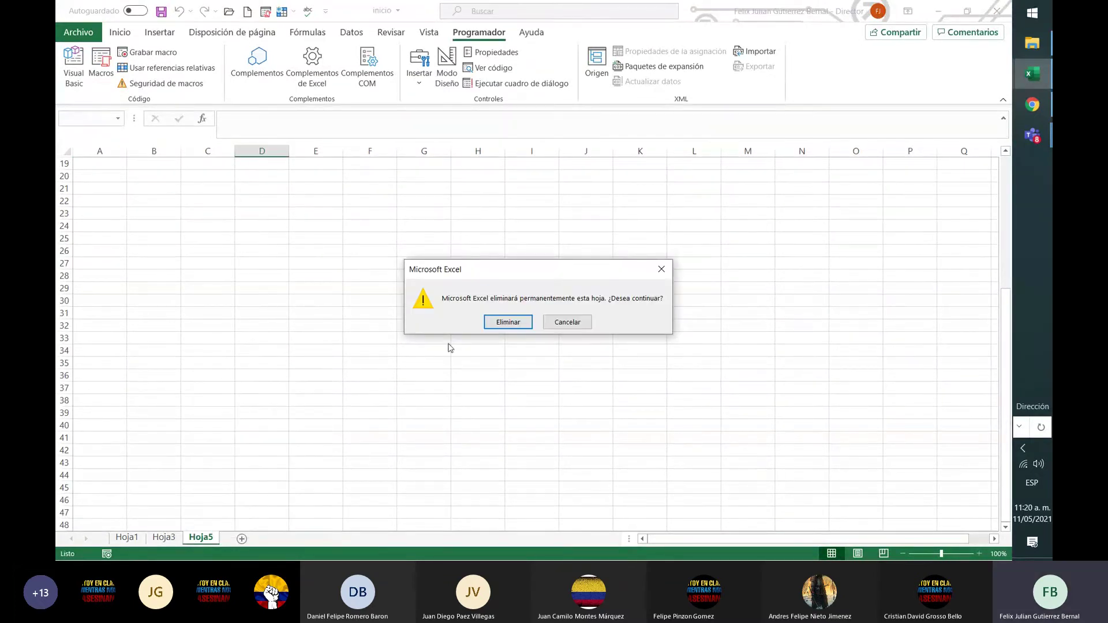
left_click(495, 325)
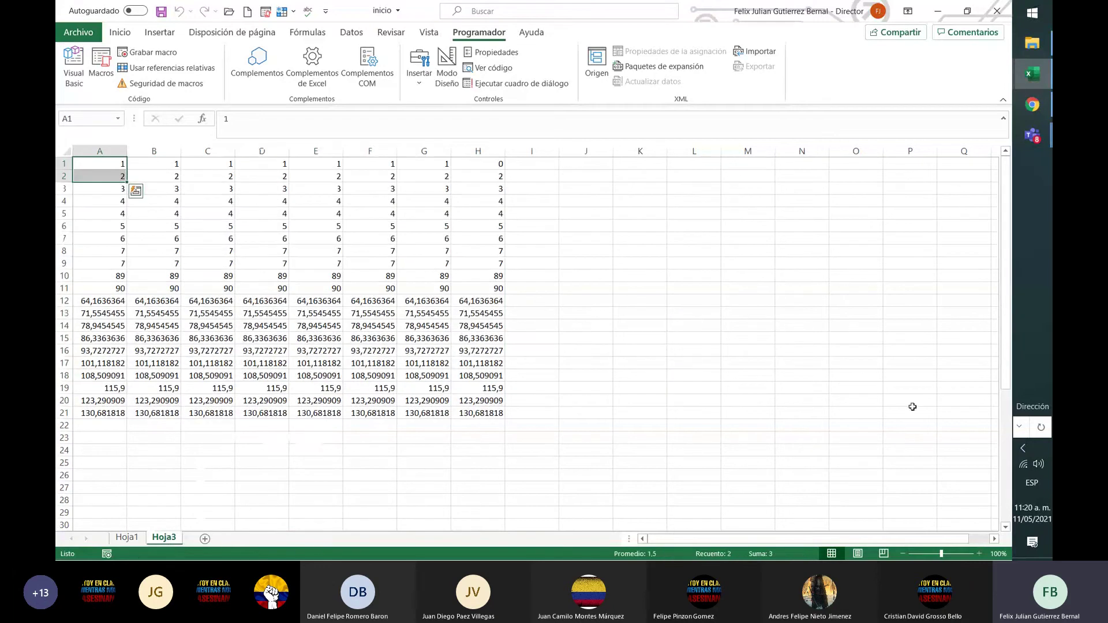
Switch to the Visual Basic editor and review its file, editing, formatting and debugging commands
mouse_move(1039, 86)
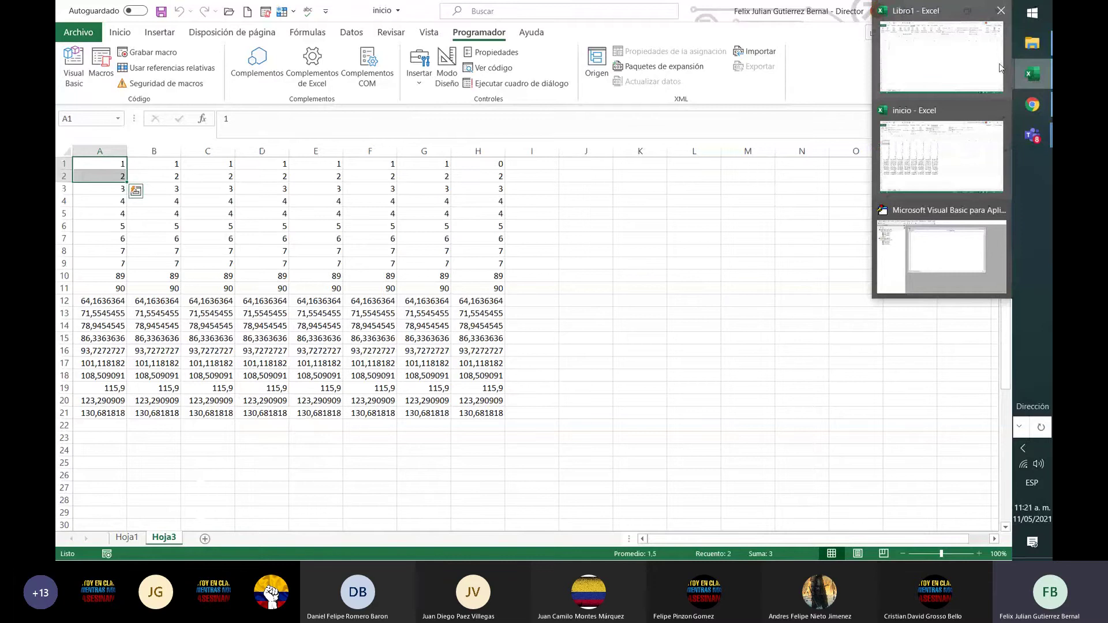
left_click(913, 257)
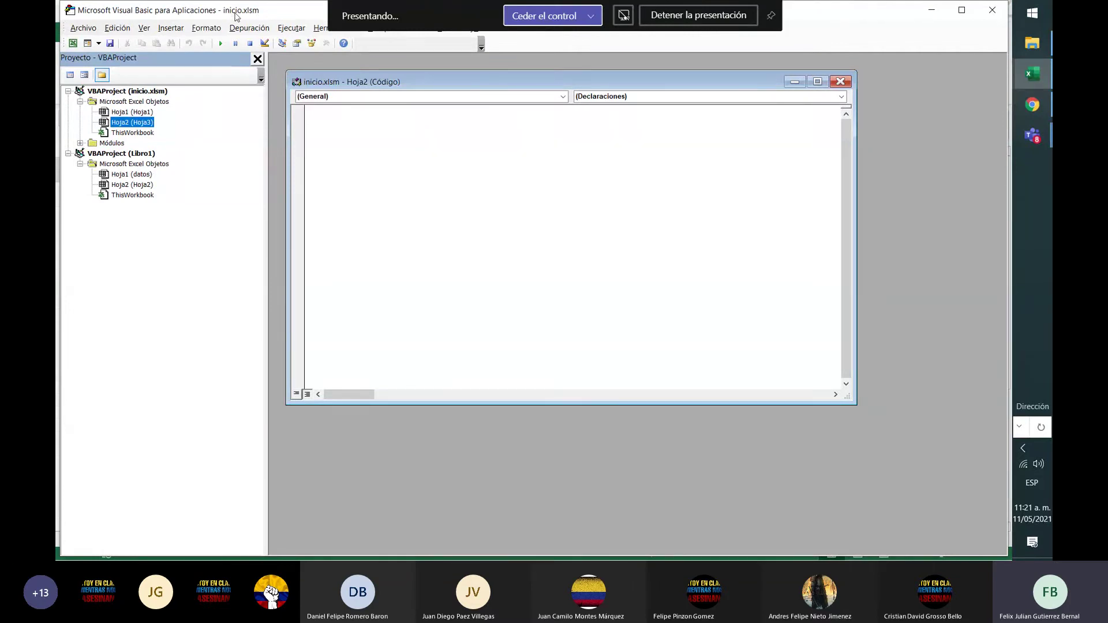
left_click(358, 111)
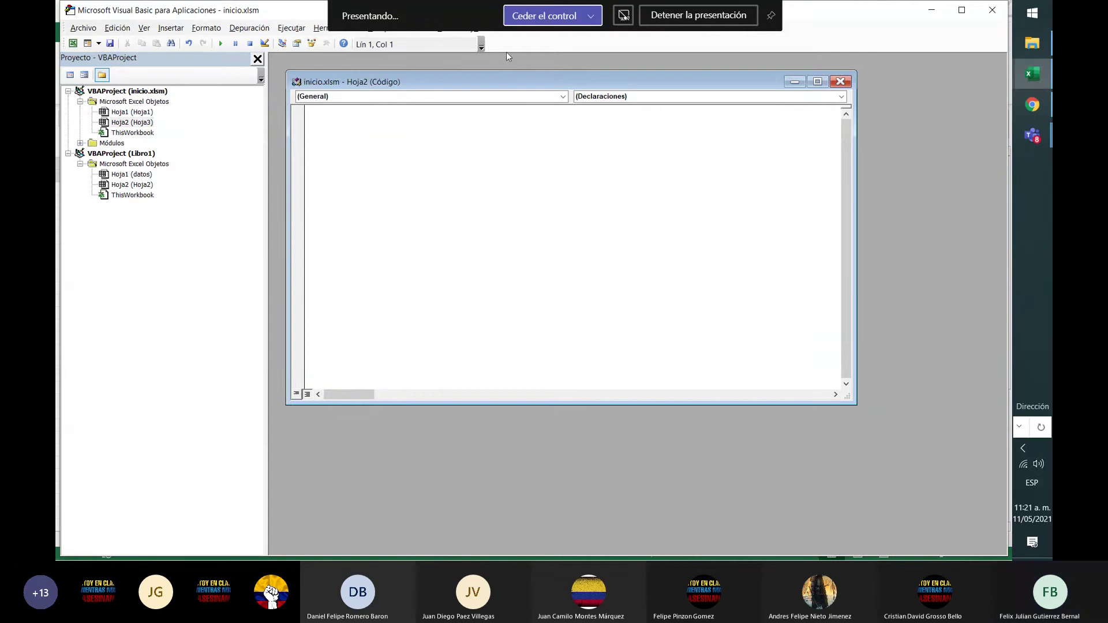
left_click(83, 28)
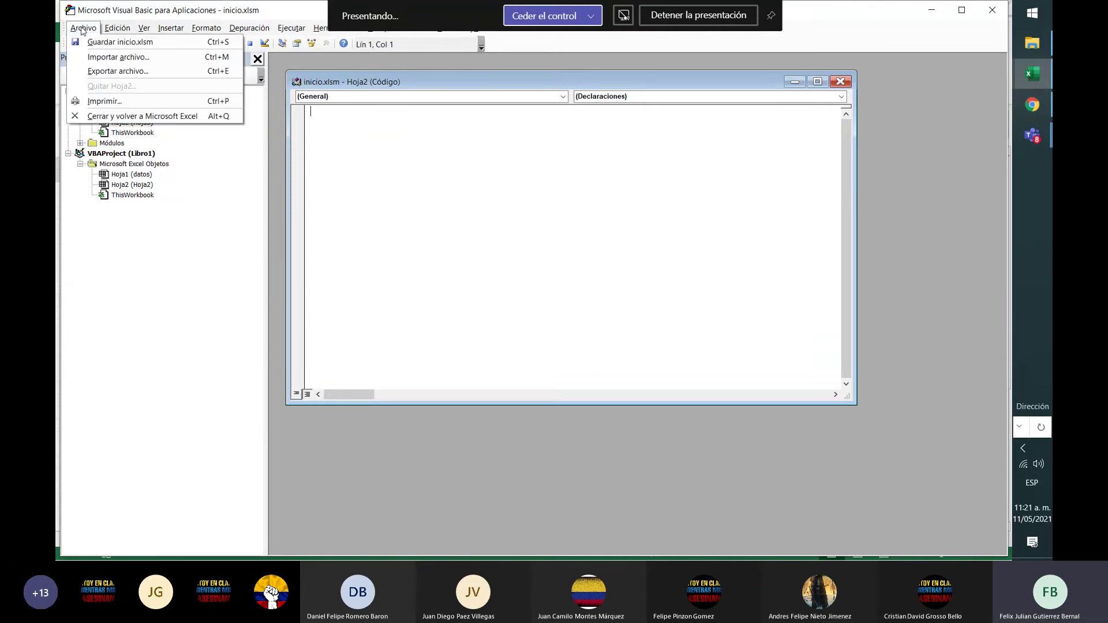
mouse_move(109, 29)
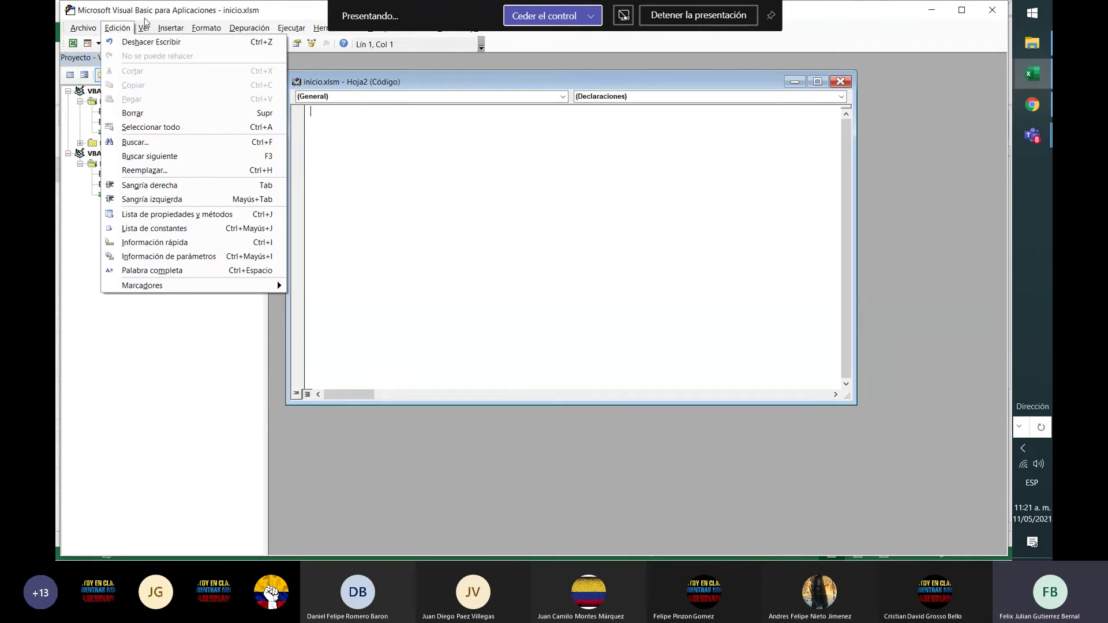
mouse_move(147, 31)
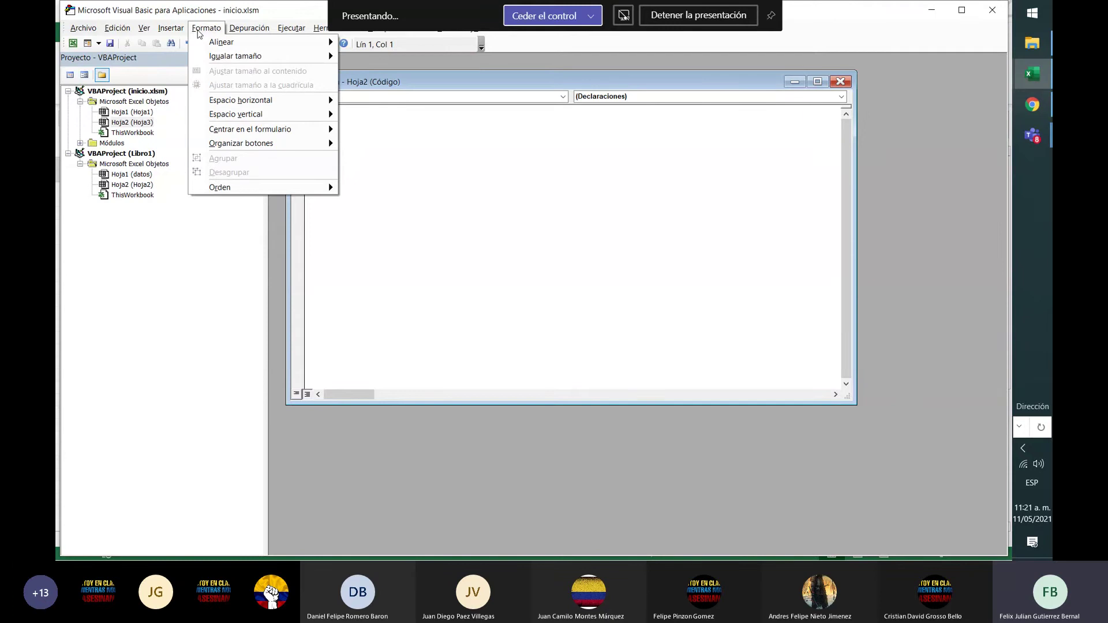
mouse_move(277, 33)
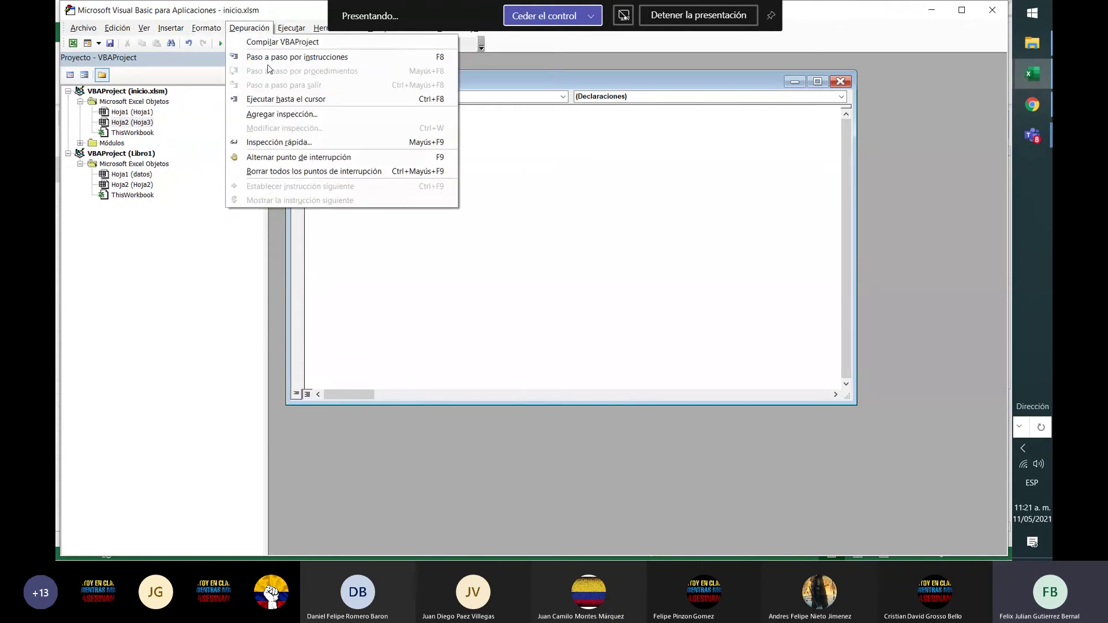
left_click(92, 329)
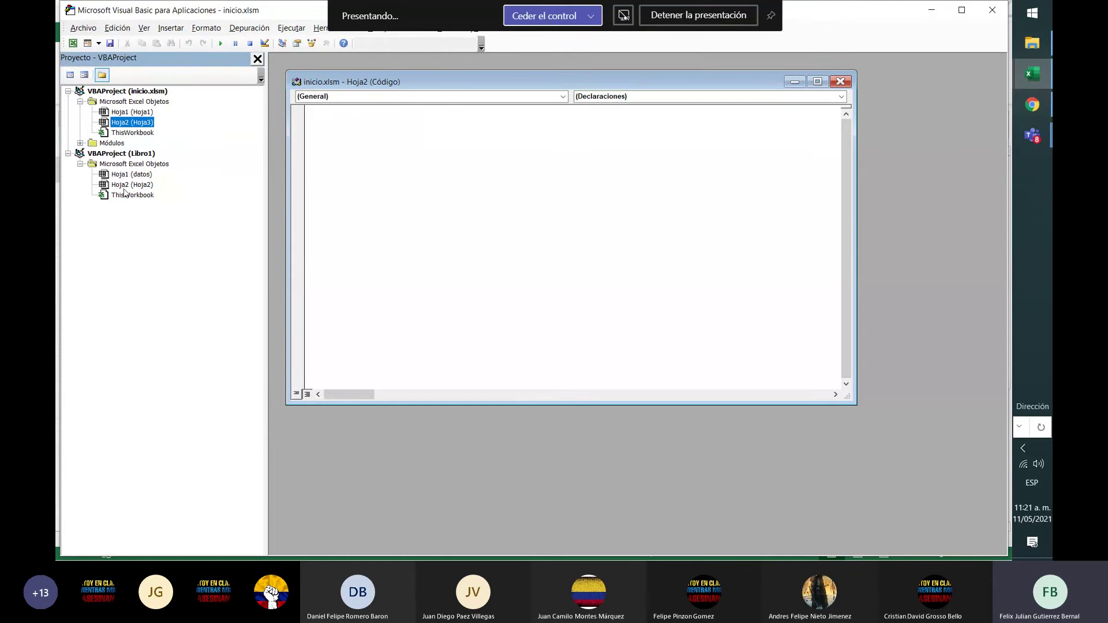
Inspect the code windows of Hoja1 and ThisWorkbook in the inicio.xlsm project, and close all open code windows
left_click(137, 111)
double_click(137, 111)
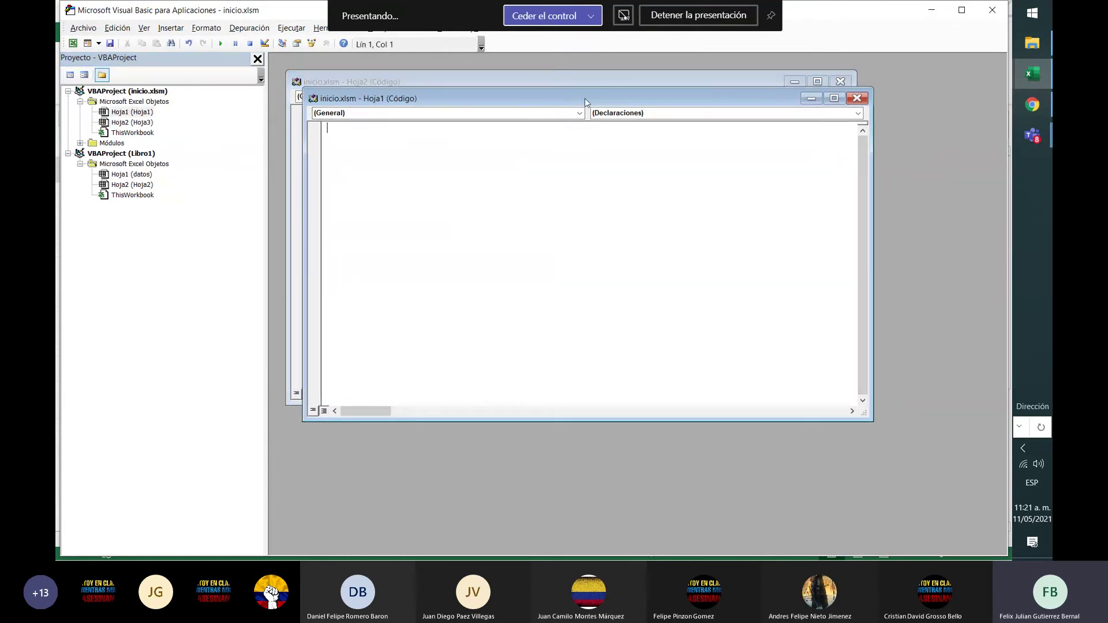
left_click(858, 99)
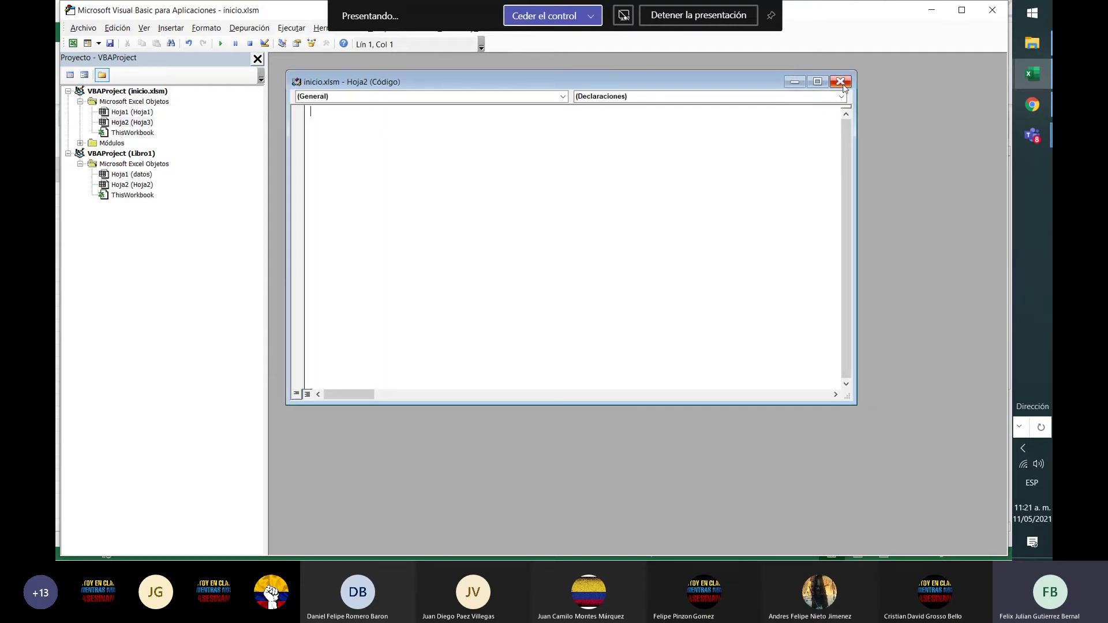
left_click(128, 133)
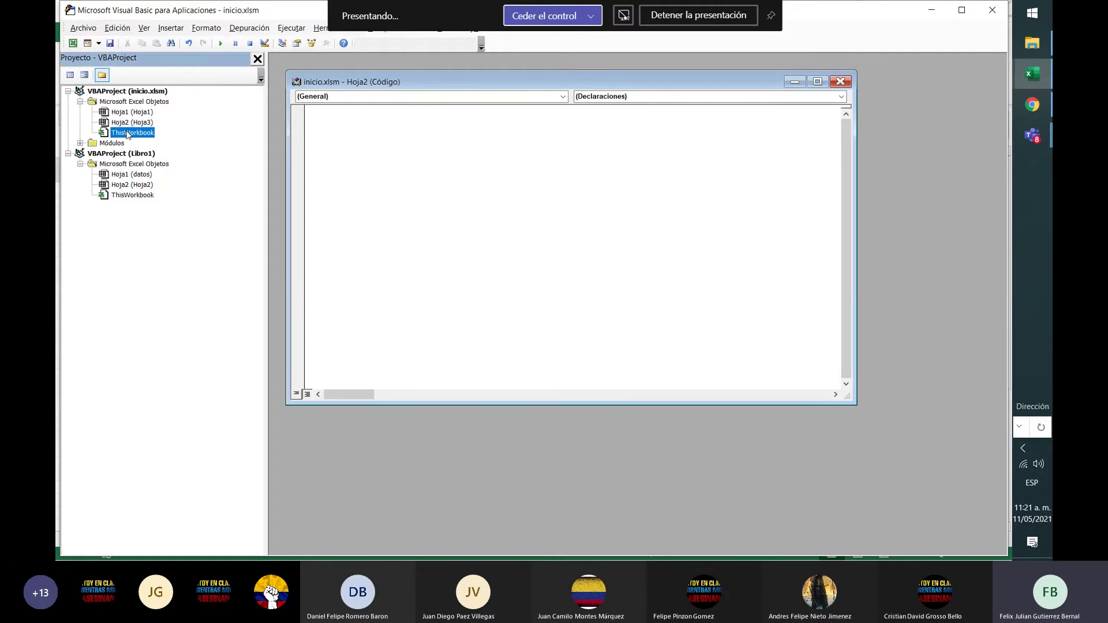
double_click(128, 133)
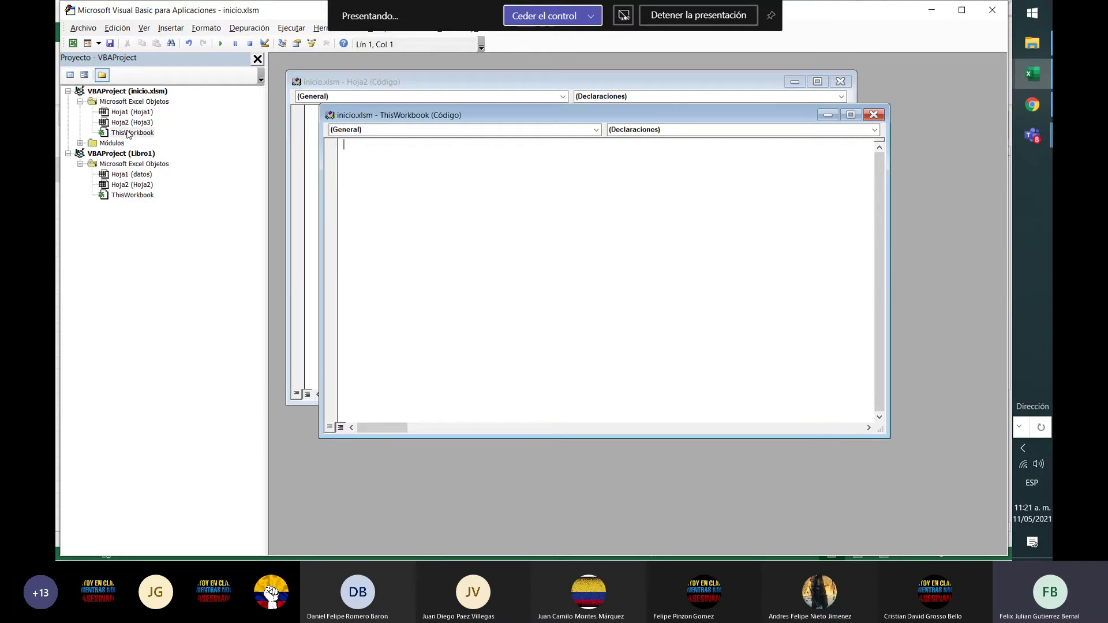
left_click(874, 115)
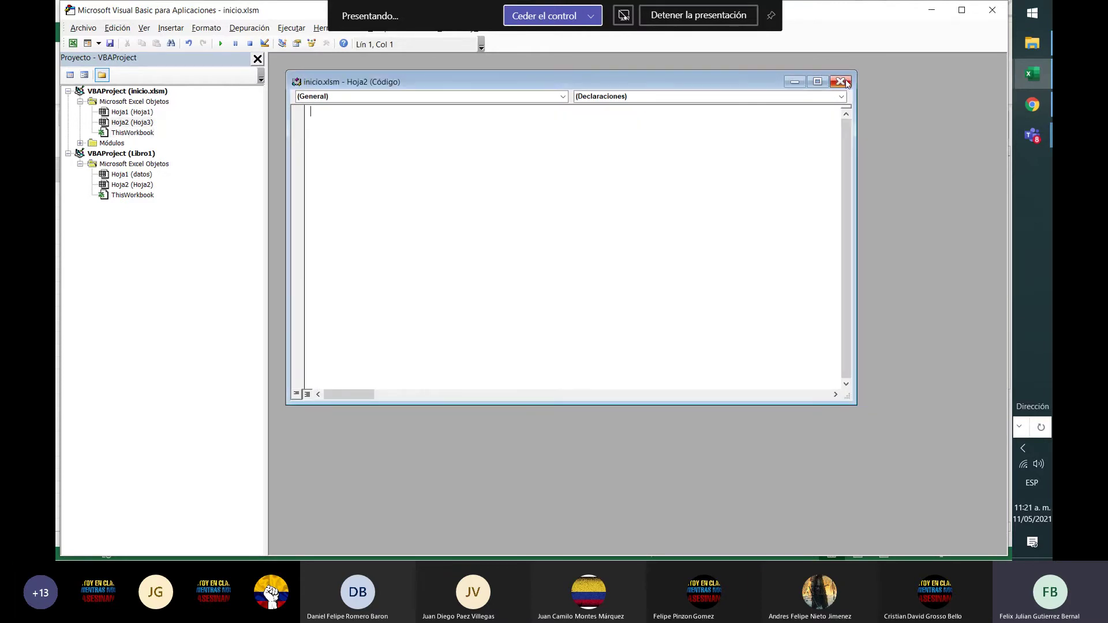
left_click(840, 82)
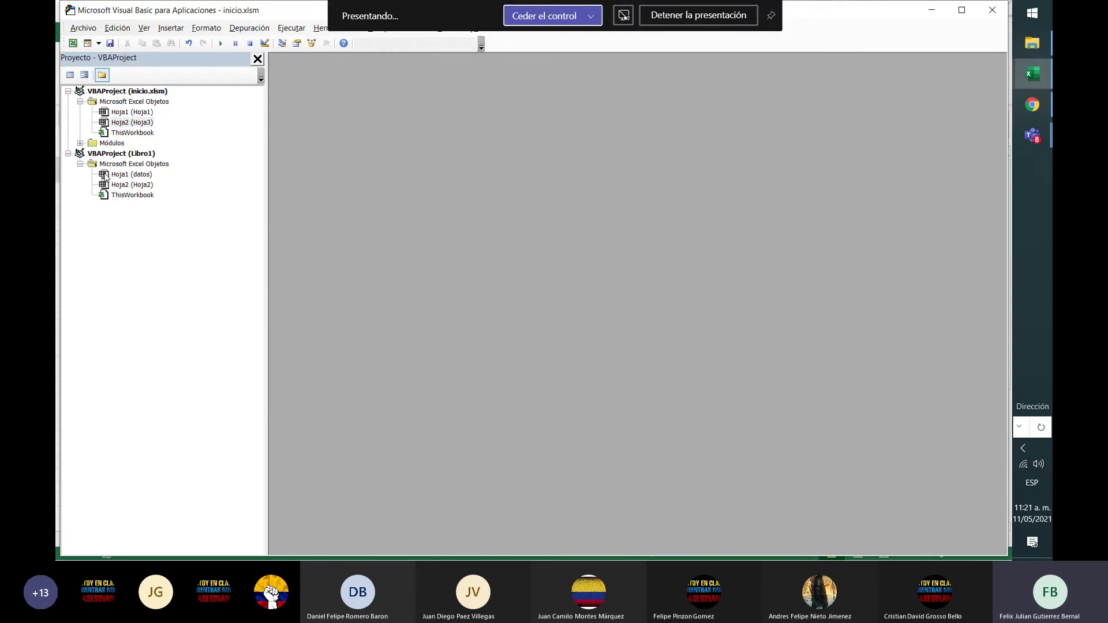
Open the code of Módulo1 in the inicio.xlsm project to show the recorded copiar_datos macro
left_click(80, 143)
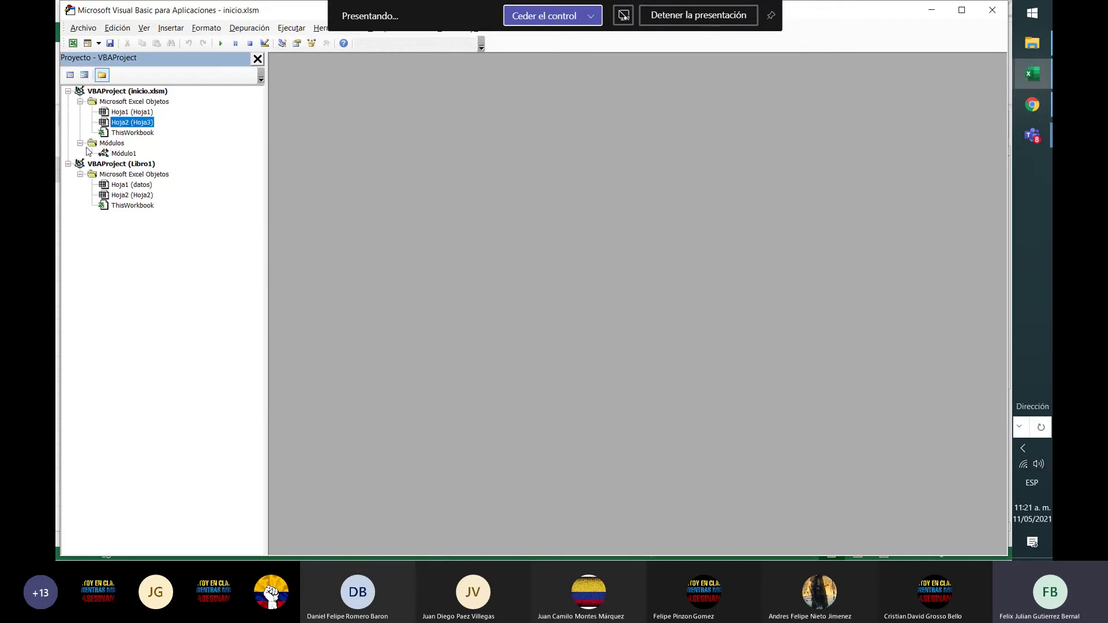
left_click(132, 154)
double_click(124, 154)
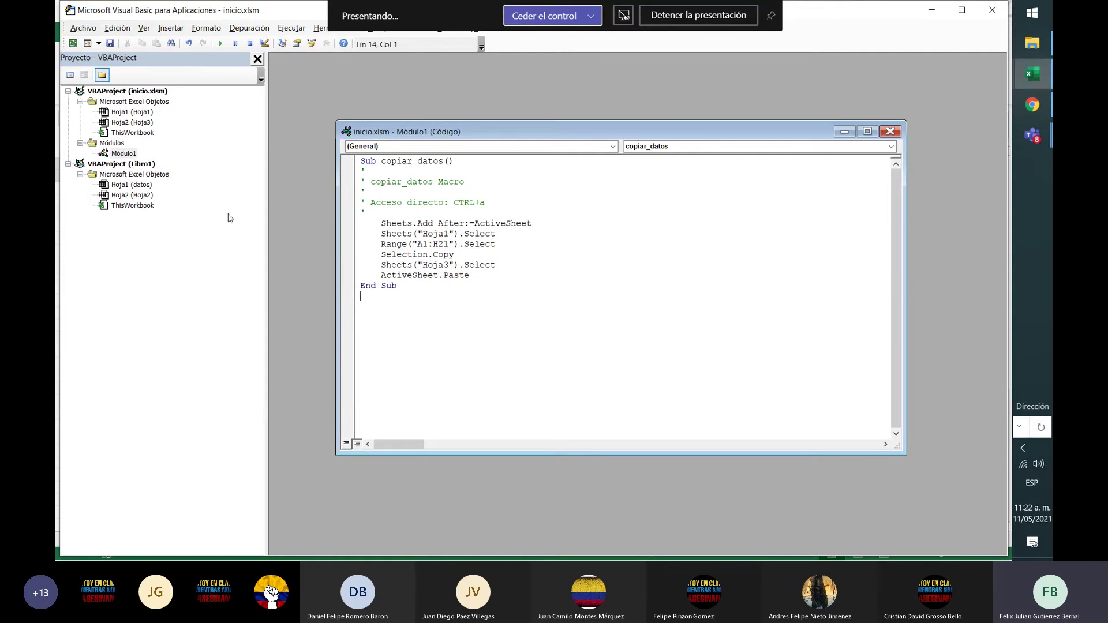
Examine the copiar_datos macro line by line, from its name through adding a sheet, selecting A1:H21 on Hoja1, copying, and pasting into Hoja3
left_click(382, 161)
left_click_drag(382, 161, 456, 165)
left_click(375, 161)
left_click_drag(379, 161, 483, 163)
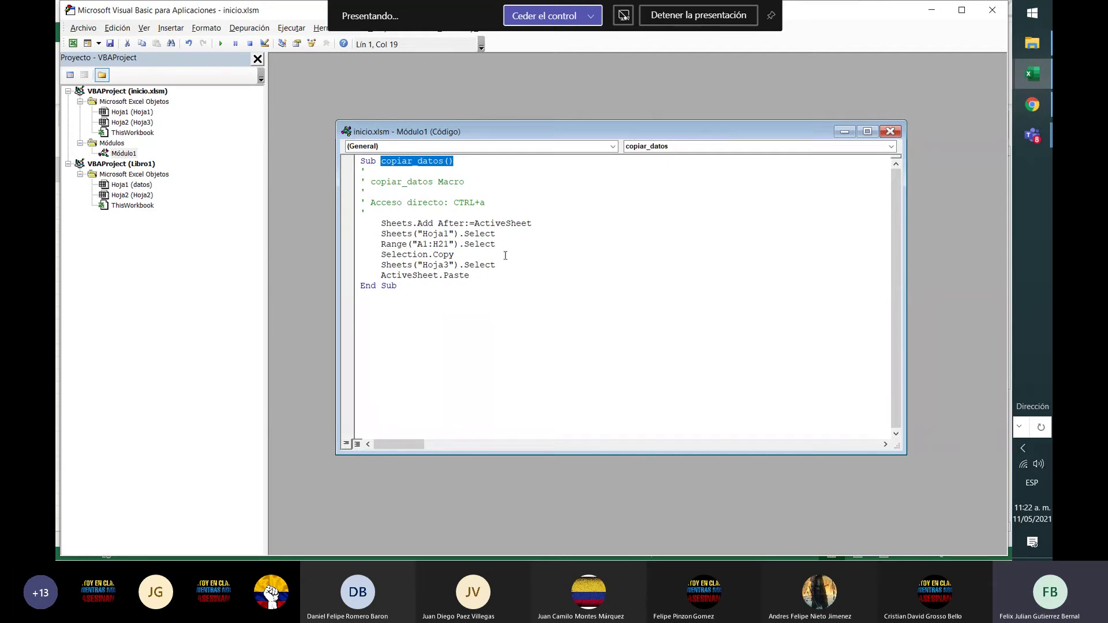
left_click(414, 223)
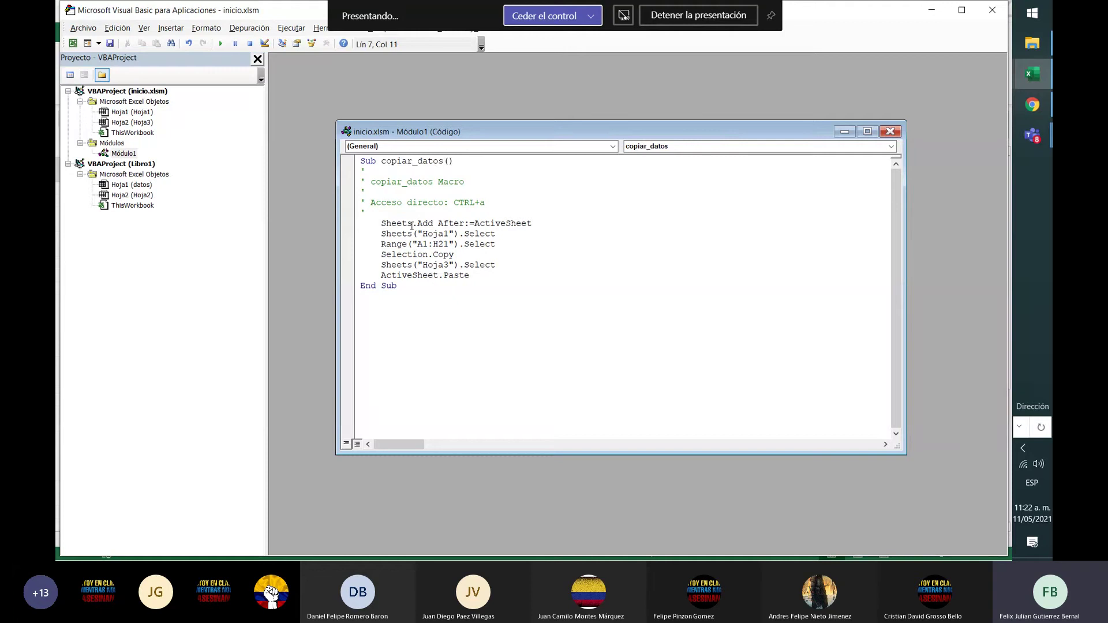
left_click_drag(412, 224, 378, 229)
left_click_drag(419, 223, 466, 223)
left_click_drag(475, 224, 532, 225)
left_click_drag(416, 234, 376, 233)
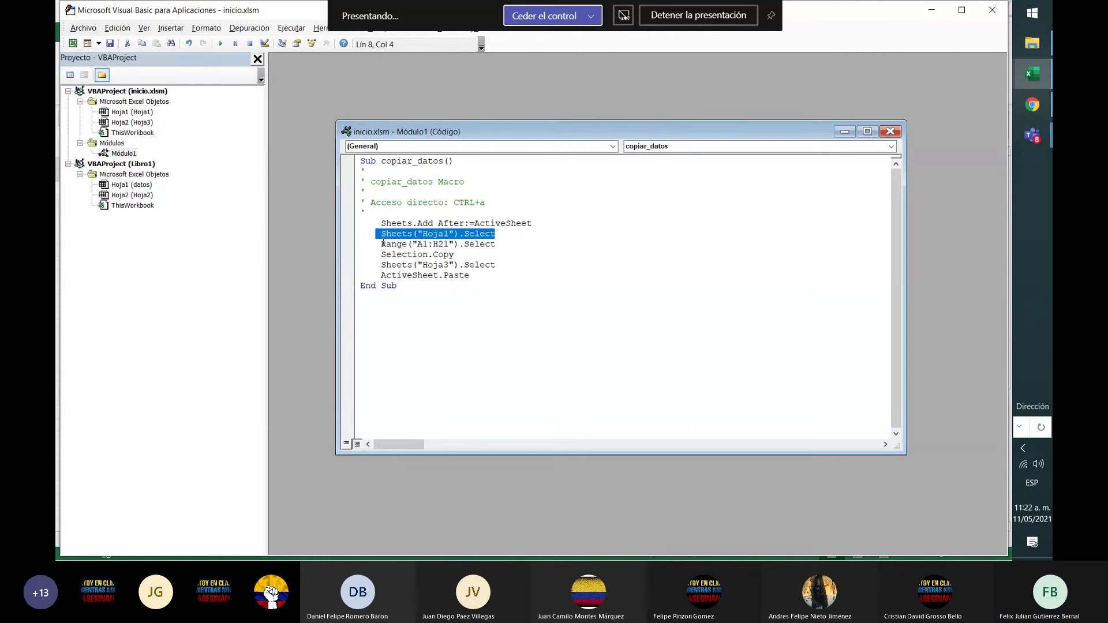
left_click_drag(383, 243, 507, 243)
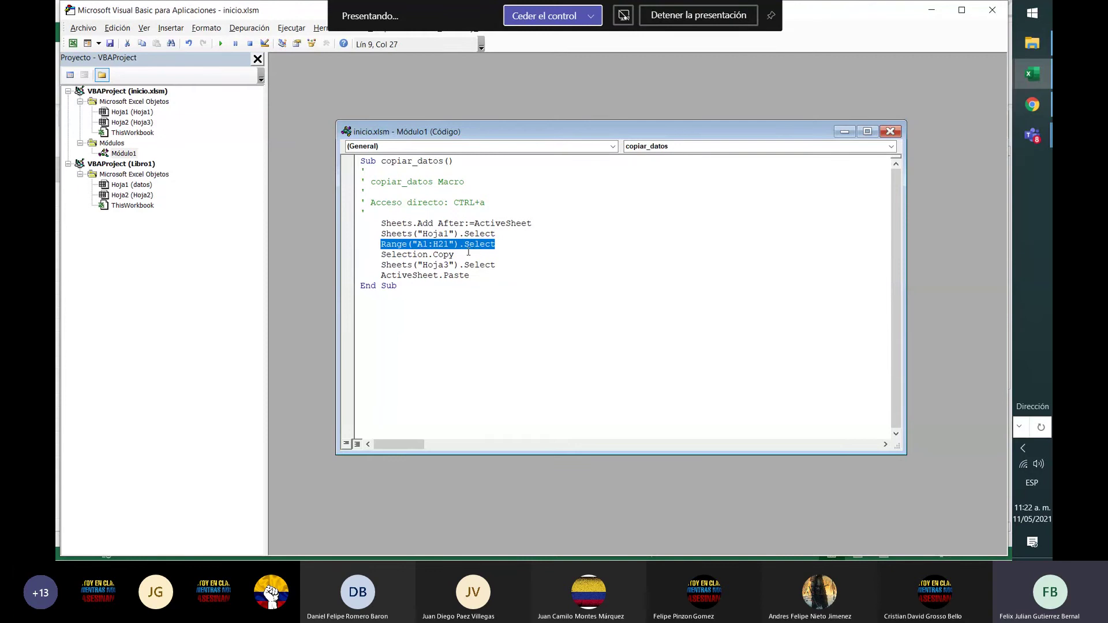
left_click_drag(459, 257, 380, 254)
left_click(434, 233)
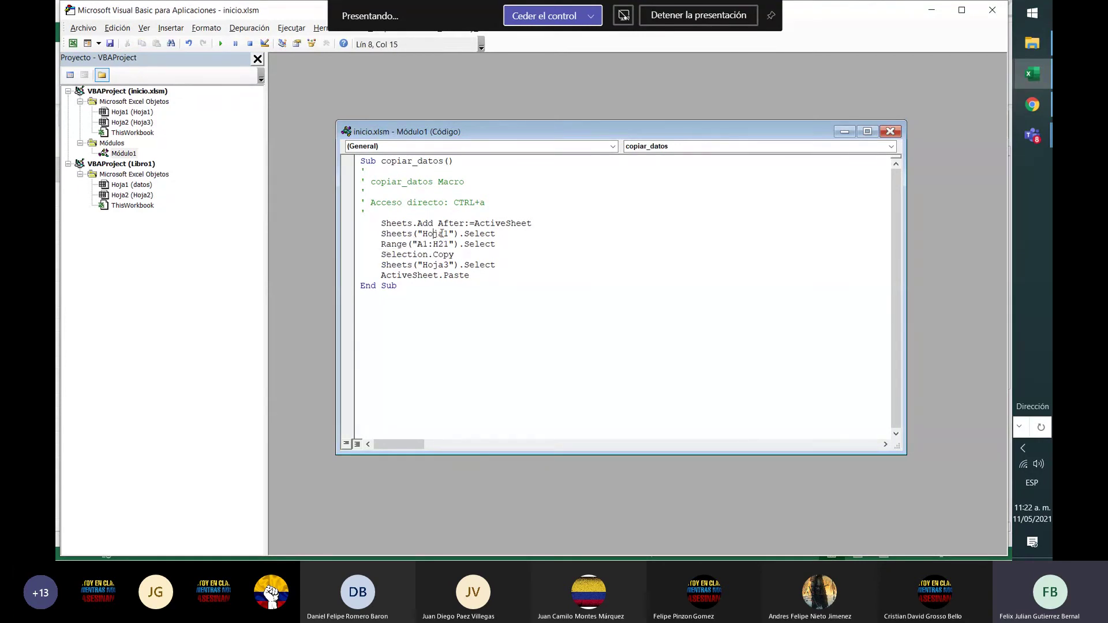
left_click_drag(396, 265, 375, 277)
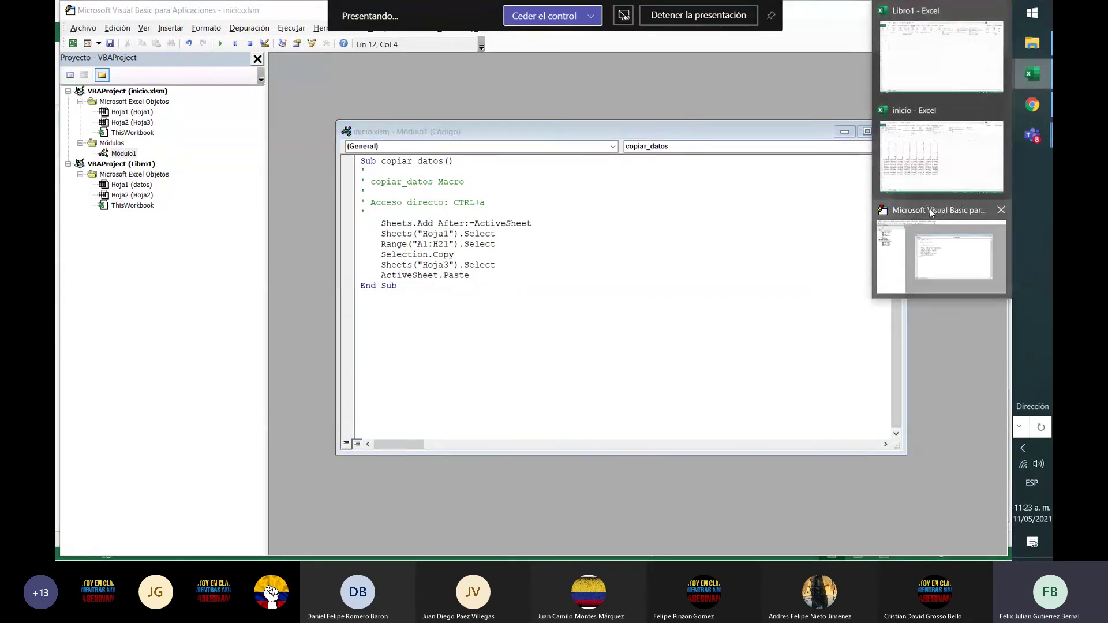
left_click(454, 266)
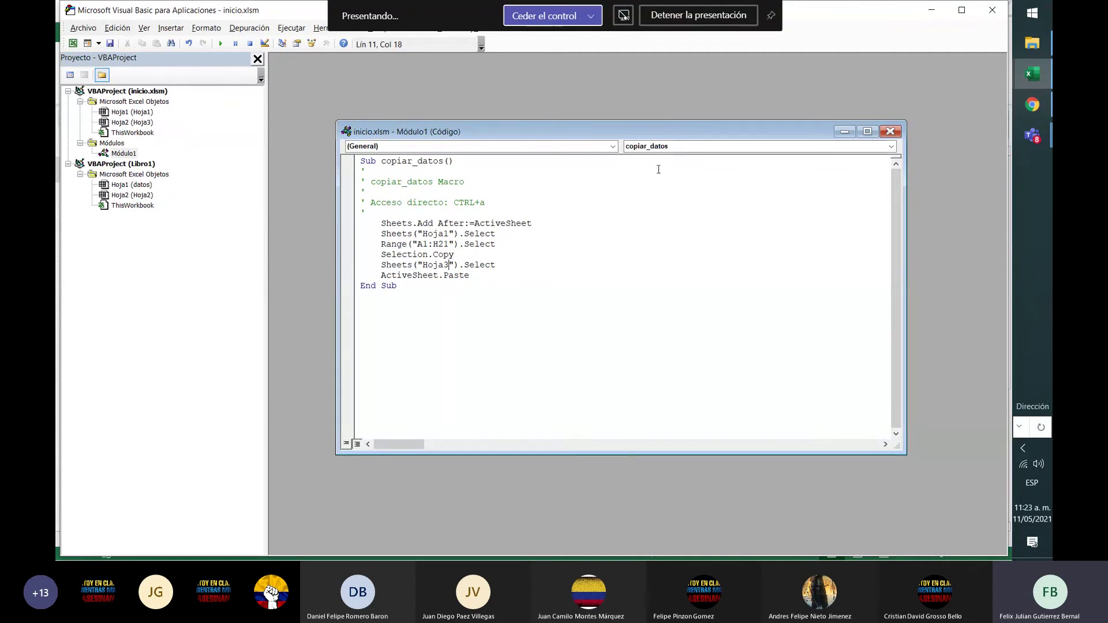
Copy the copiar_datos statements from Sheets.Add to ActiveSheet.Paste, and review the macro body as one block
left_click_drag(483, 279, 359, 222)
key("ctrl+c")
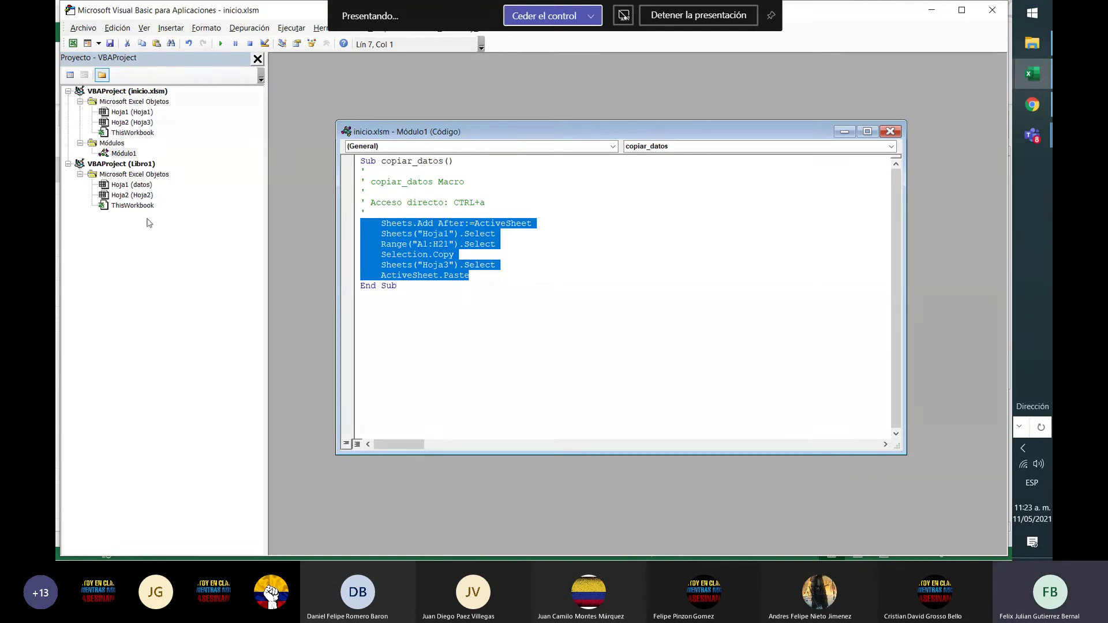
left_click(144, 112)
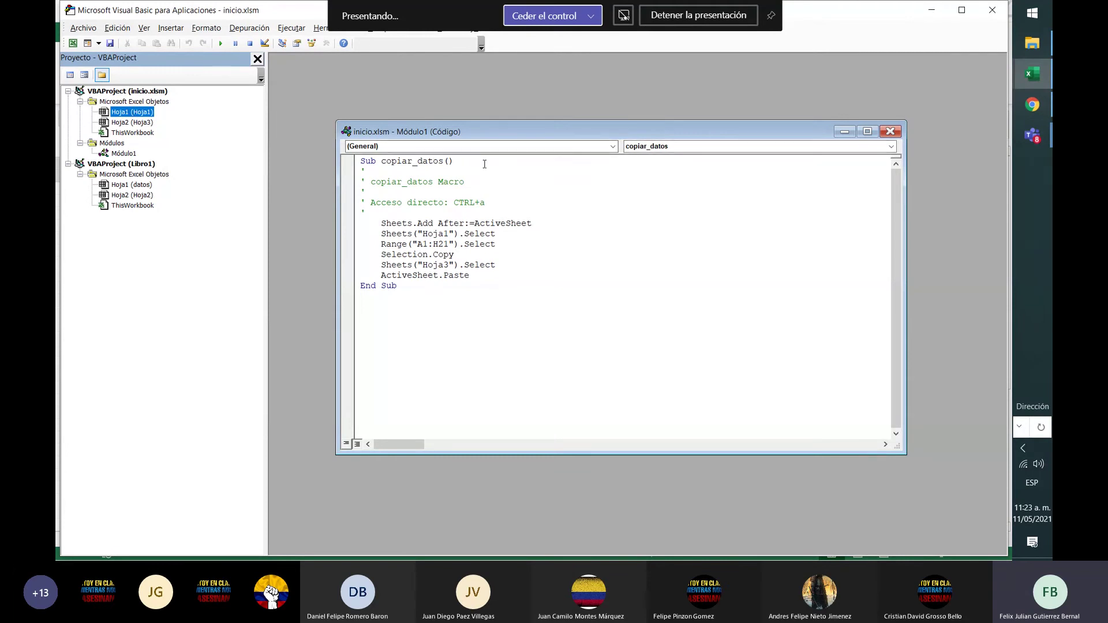
left_click_drag(474, 281, 362, 223)
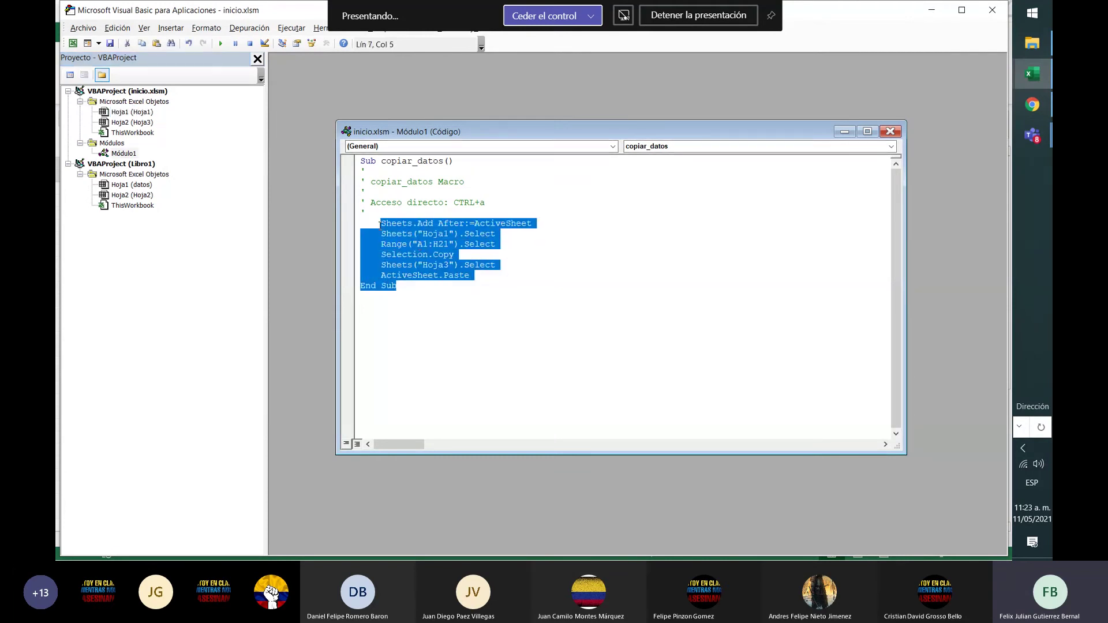
left_click(563, 266)
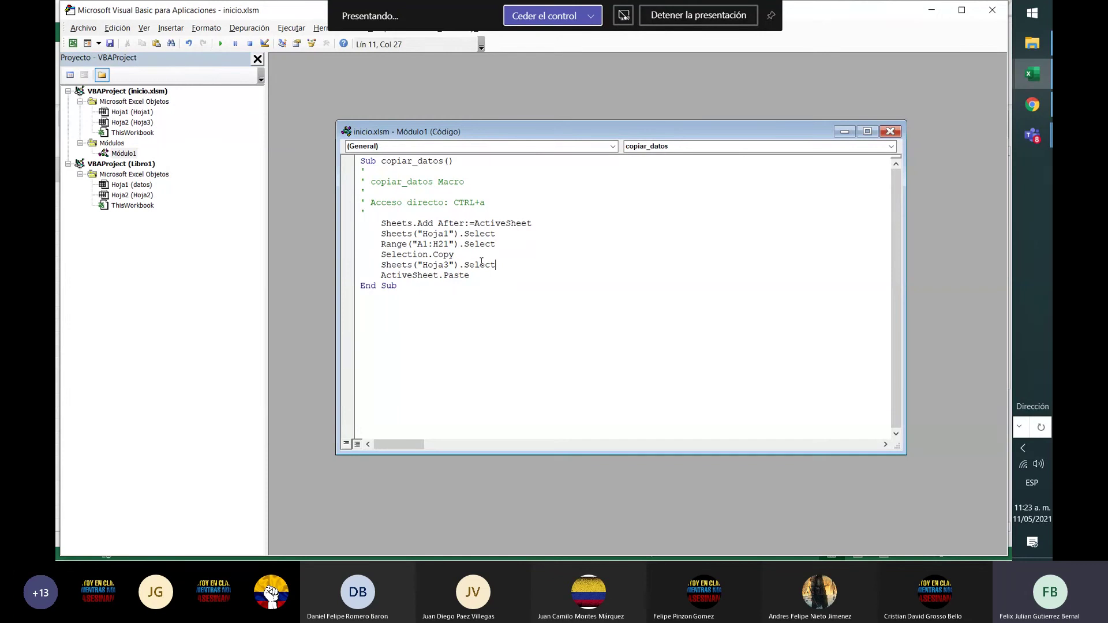
left_click(528, 223)
left_click(500, 275)
left_click(551, 214)
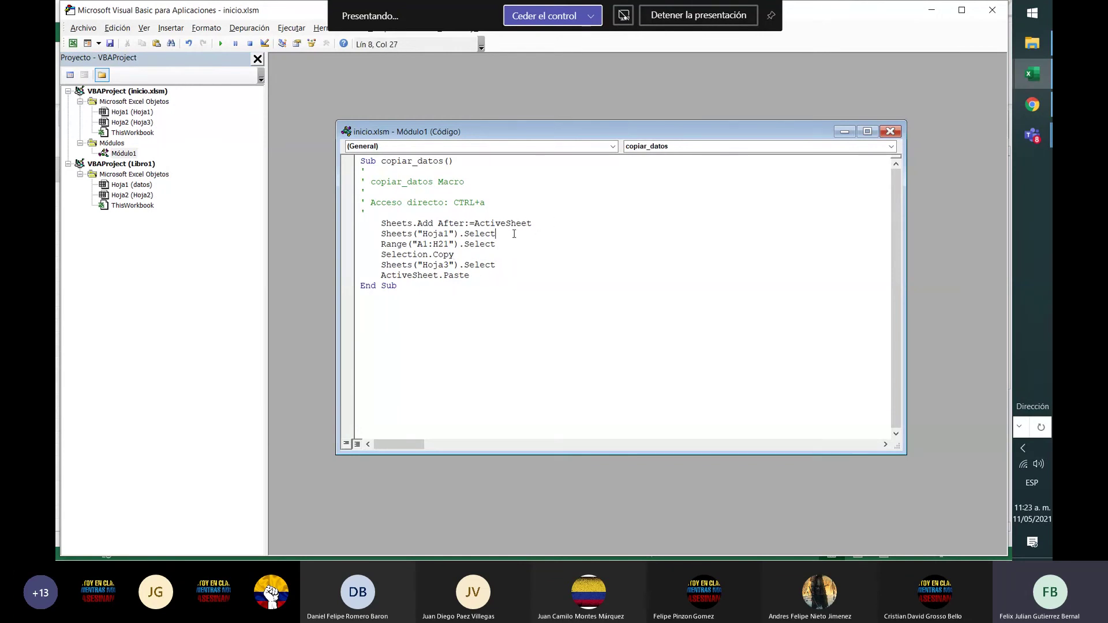
Insert a blank line above the Sheets.Add statement in the copiar_datos macro
left_click(552, 222)
key("Up")
key("Return")
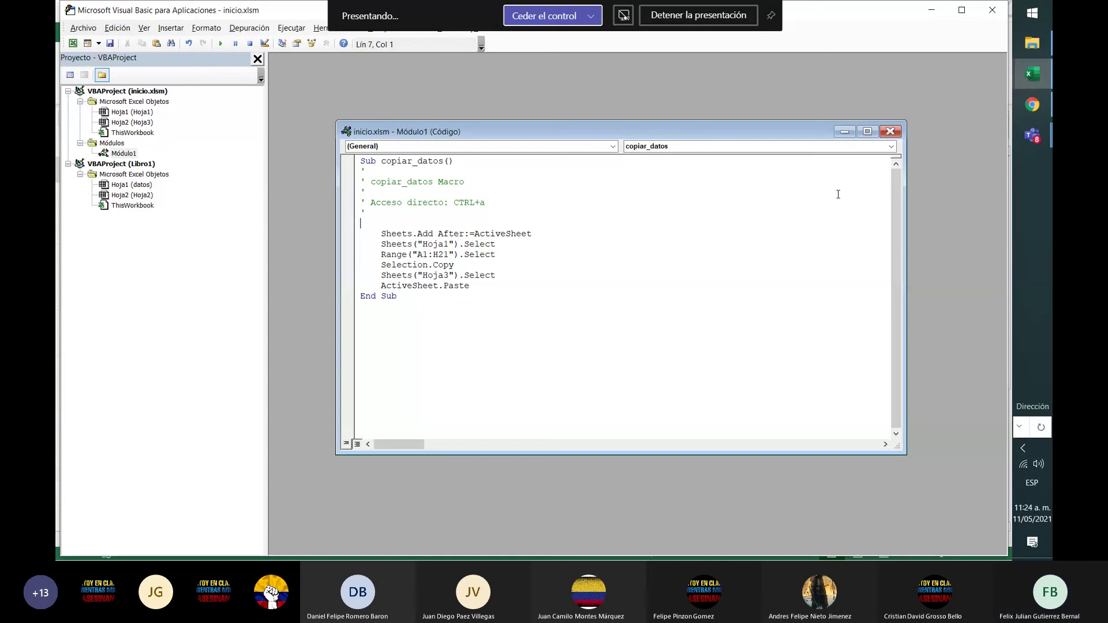
Try the keywords new, if and for one after another on the blank line, removing each one
type("new")
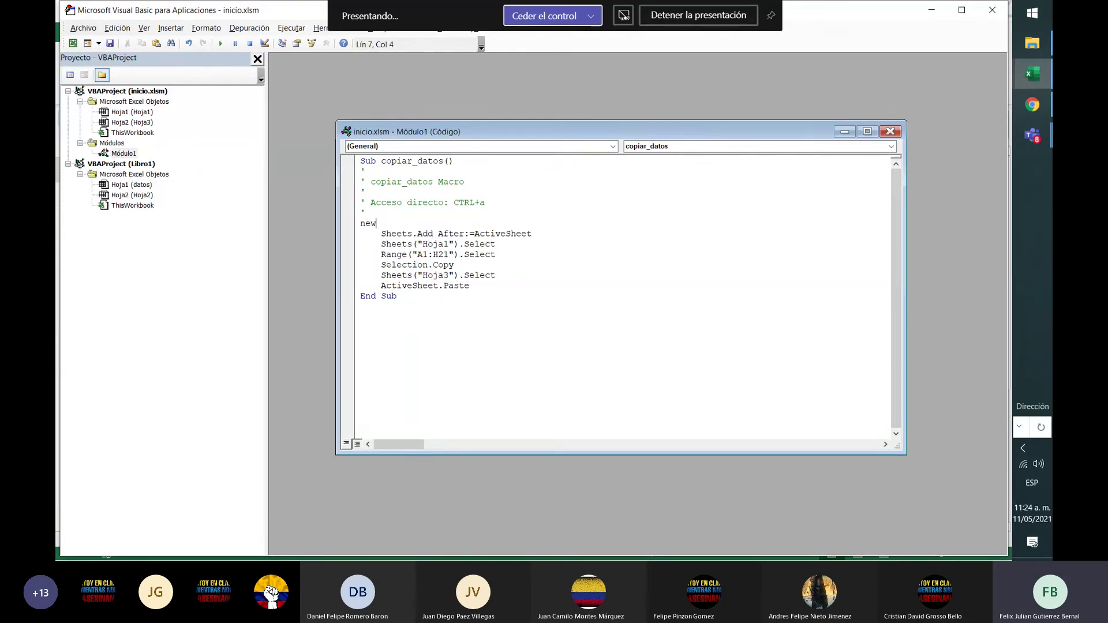
key("BackSpace")
key("BackSpace")
key("BackSpace")
type("if")
key("BackSpace")
key("BackSpace")
type("for")
key("BackSpace")
key("BackSpace")
key("BackSpace")
key("BackSpace")
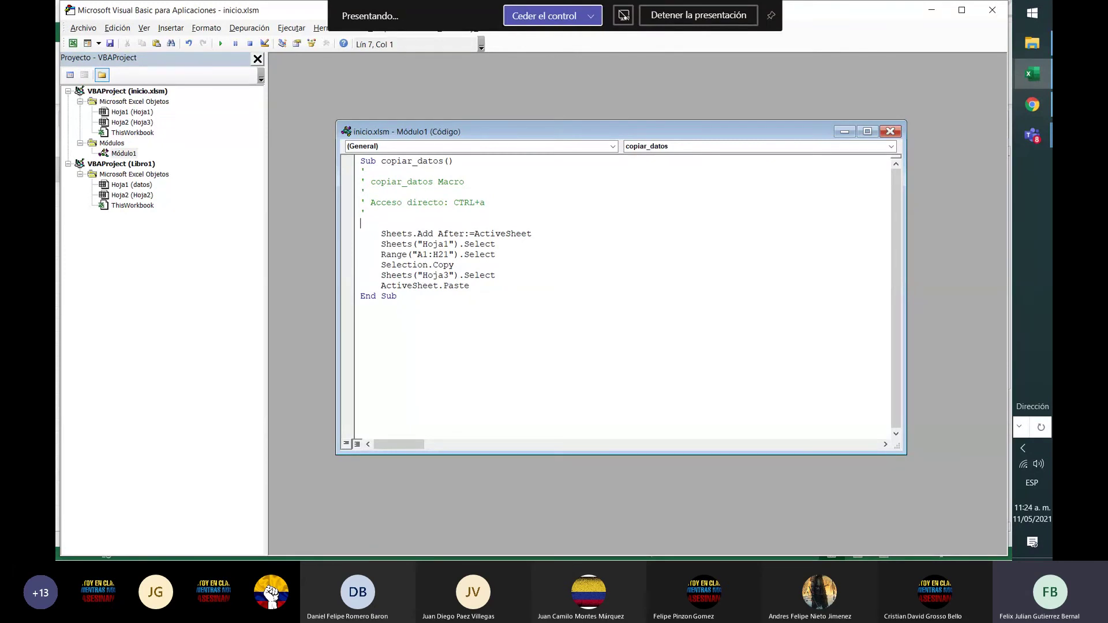
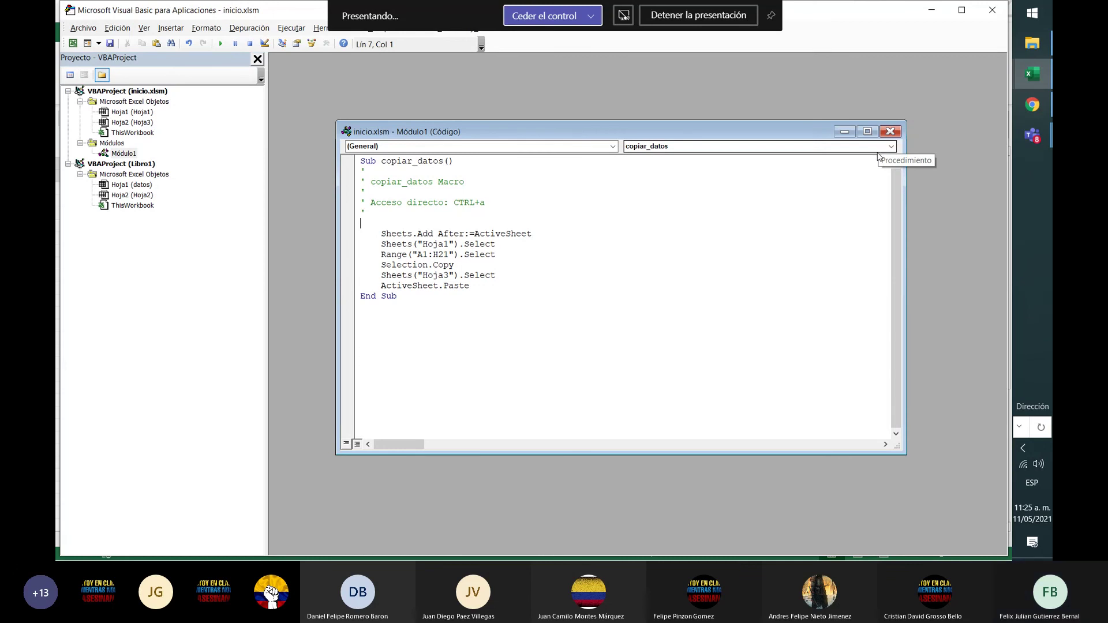
Switch to the inicio workbook in Excel and assign the copiar_datos macro to the Calcular button on Hoja1
left_click(1033, 81)
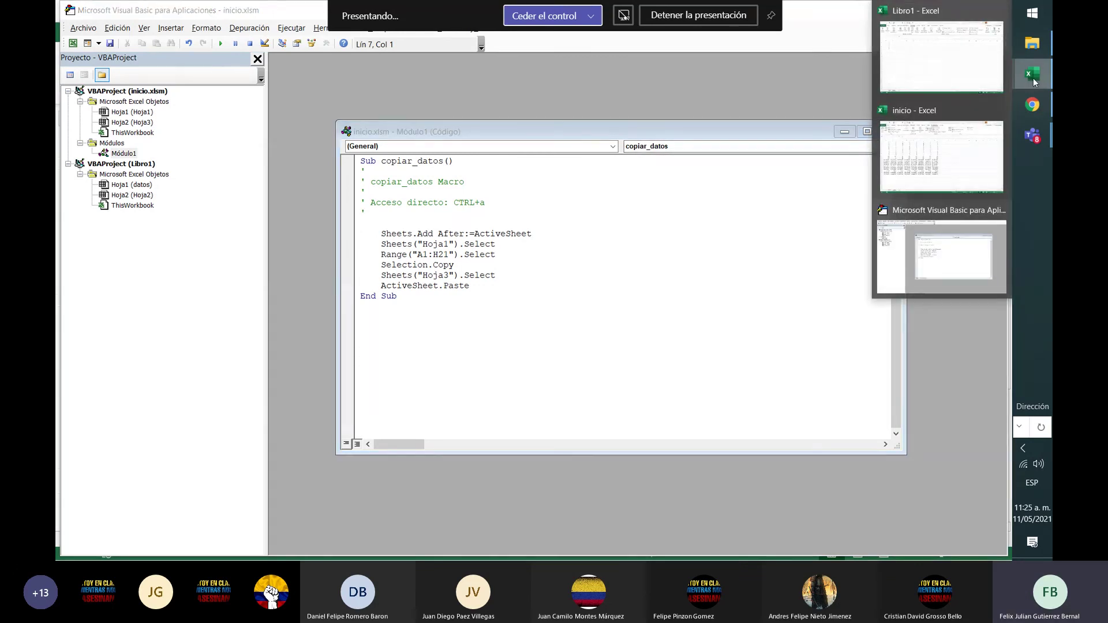
left_click(963, 175)
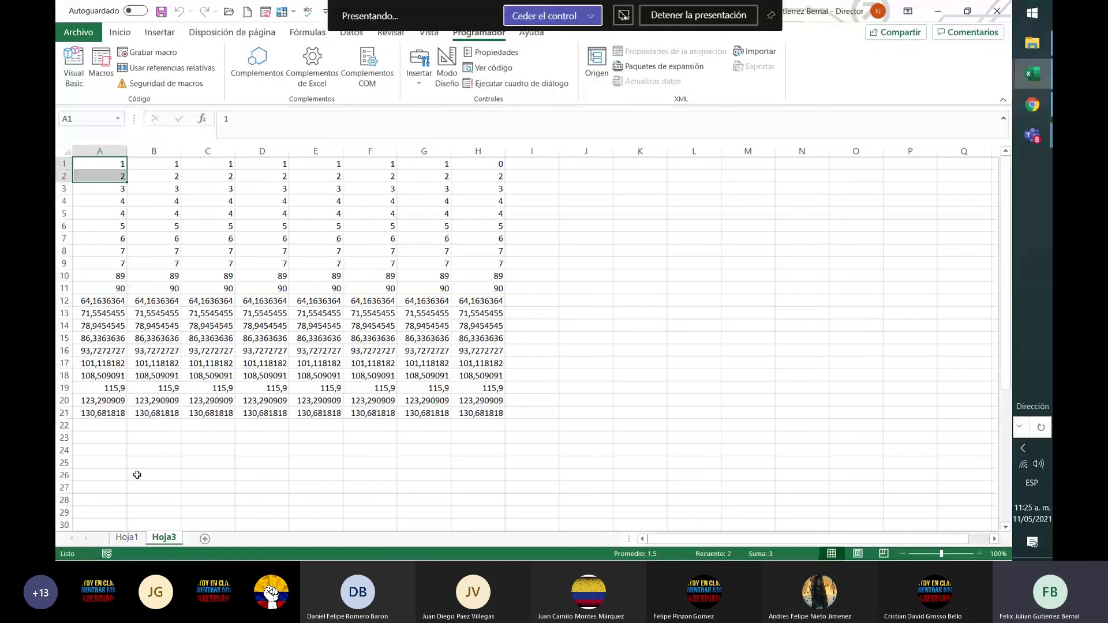
left_click(127, 538)
right_click(570, 196)
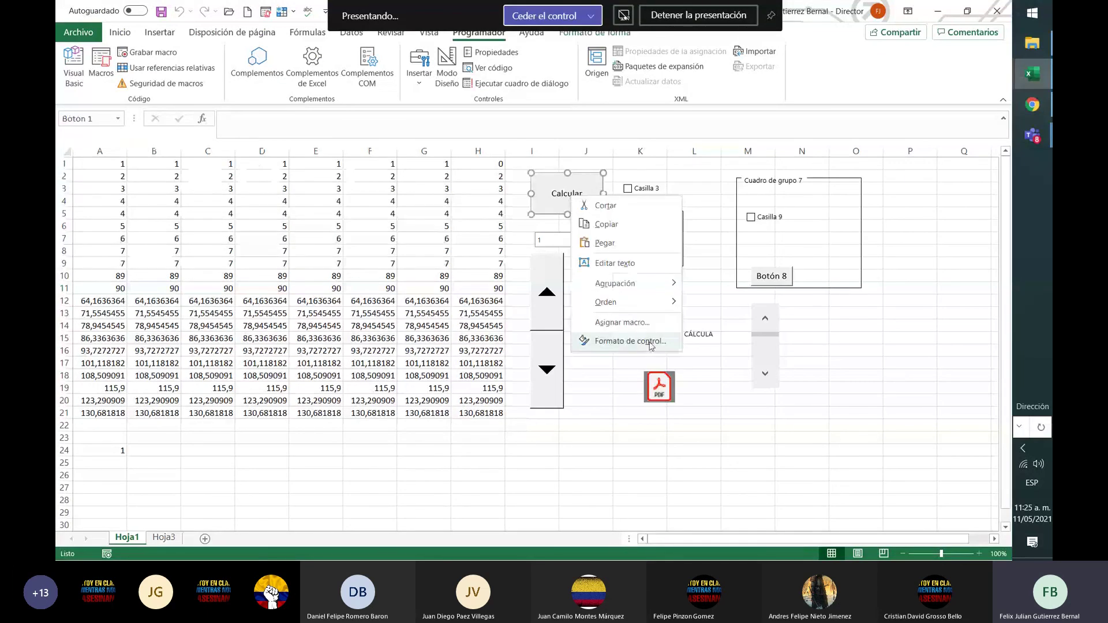
left_click(622, 322)
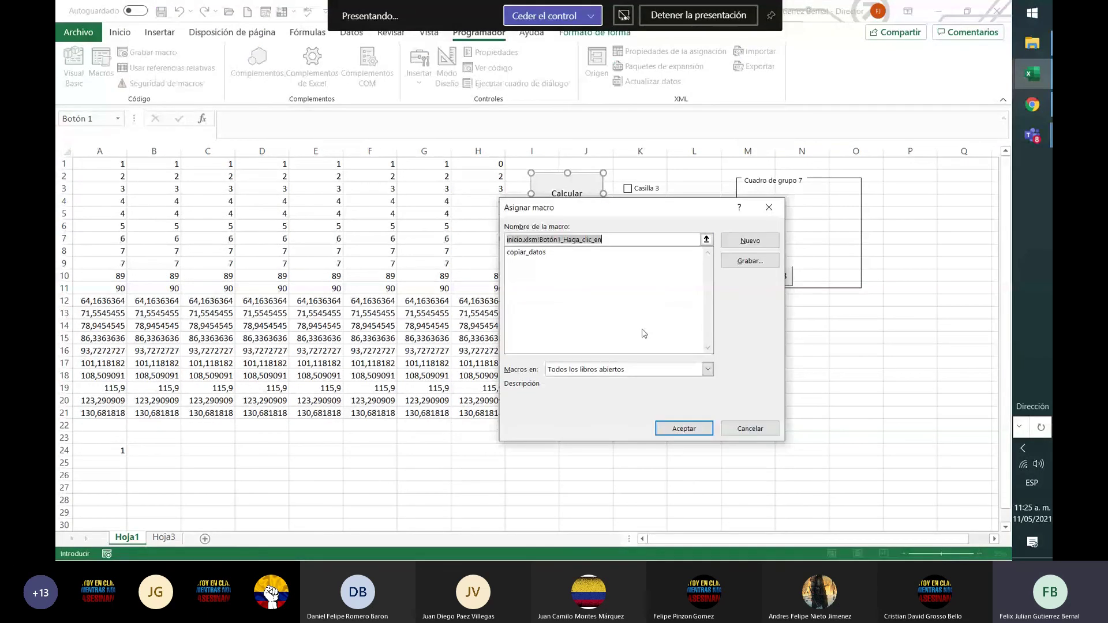
left_click(540, 253)
left_click(683, 428)
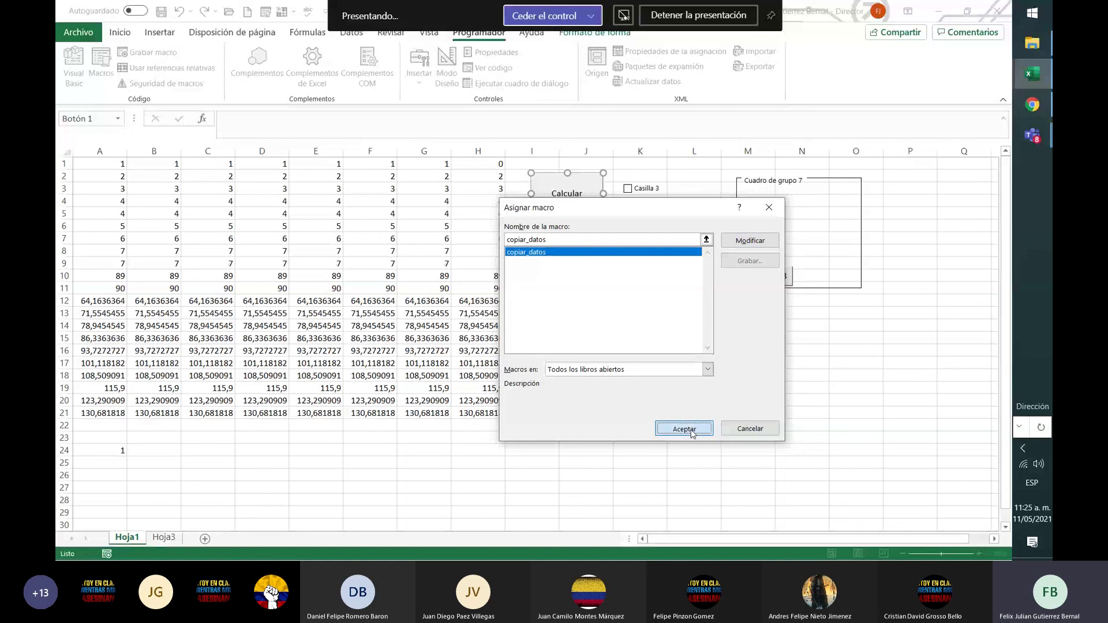
left_click(693, 201)
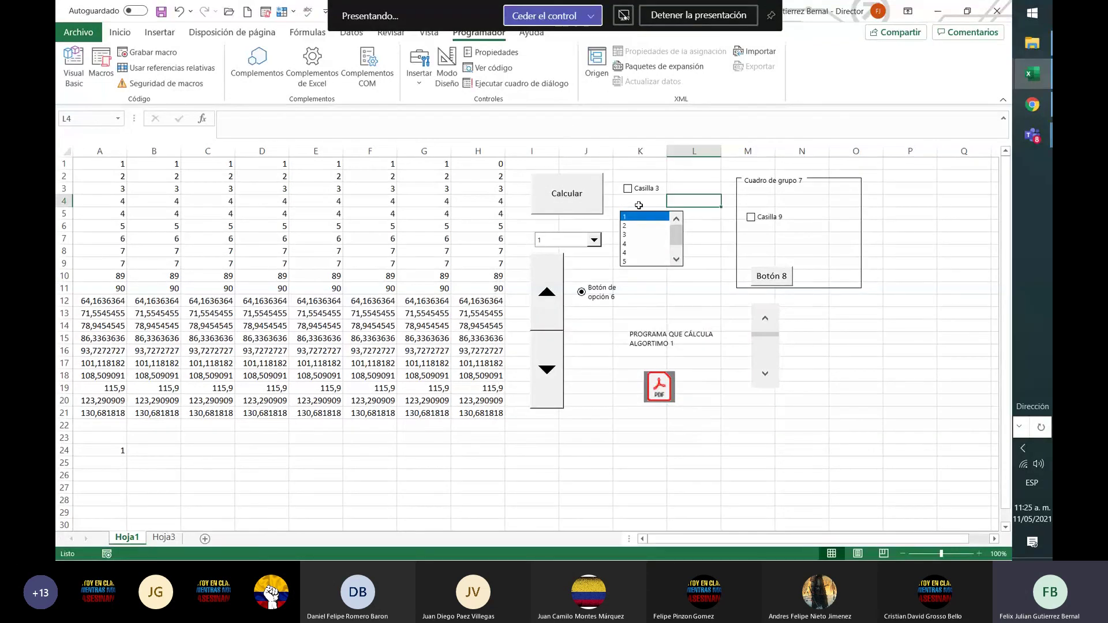
Run the macro from the Calcular button, accept replacing the existing data, and check the sheets Hoja6 and Hoja3
left_click(567, 200)
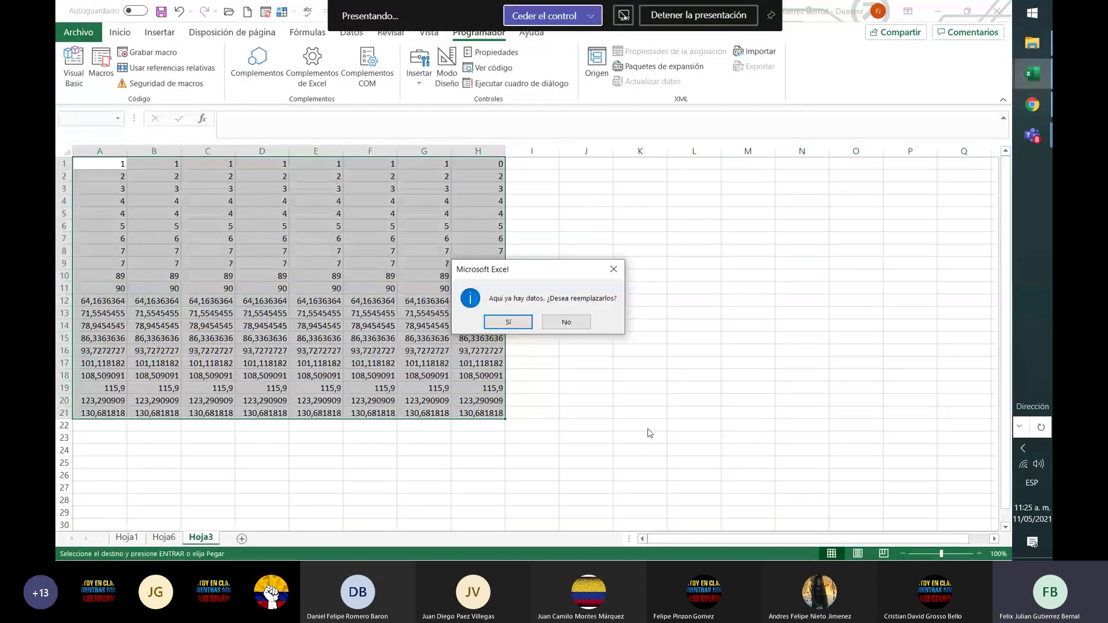
left_click(508, 322)
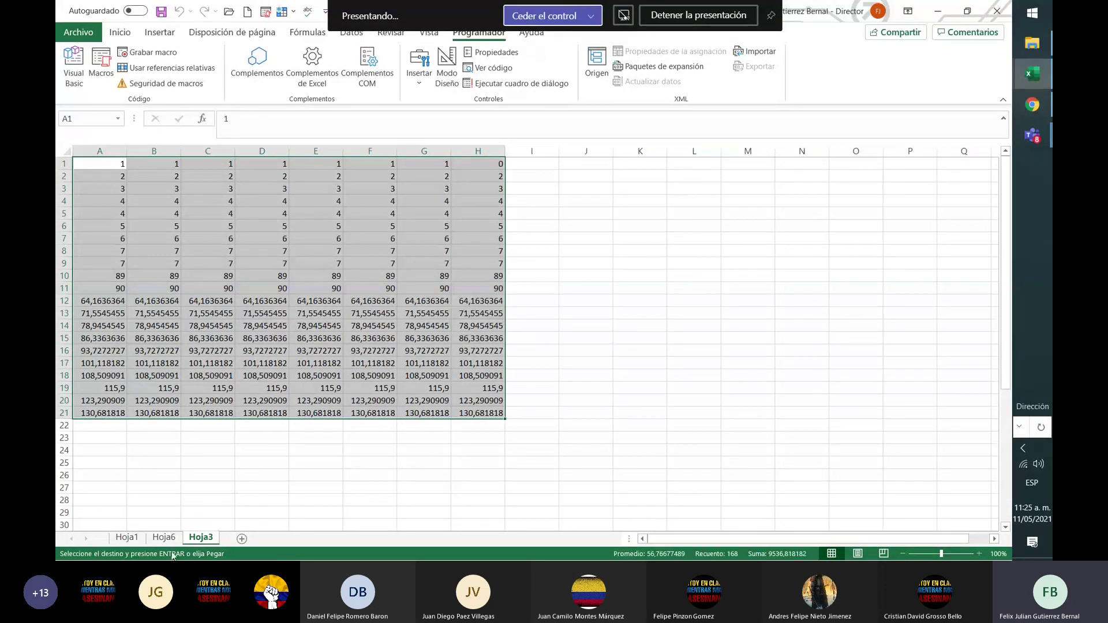
left_click(166, 538)
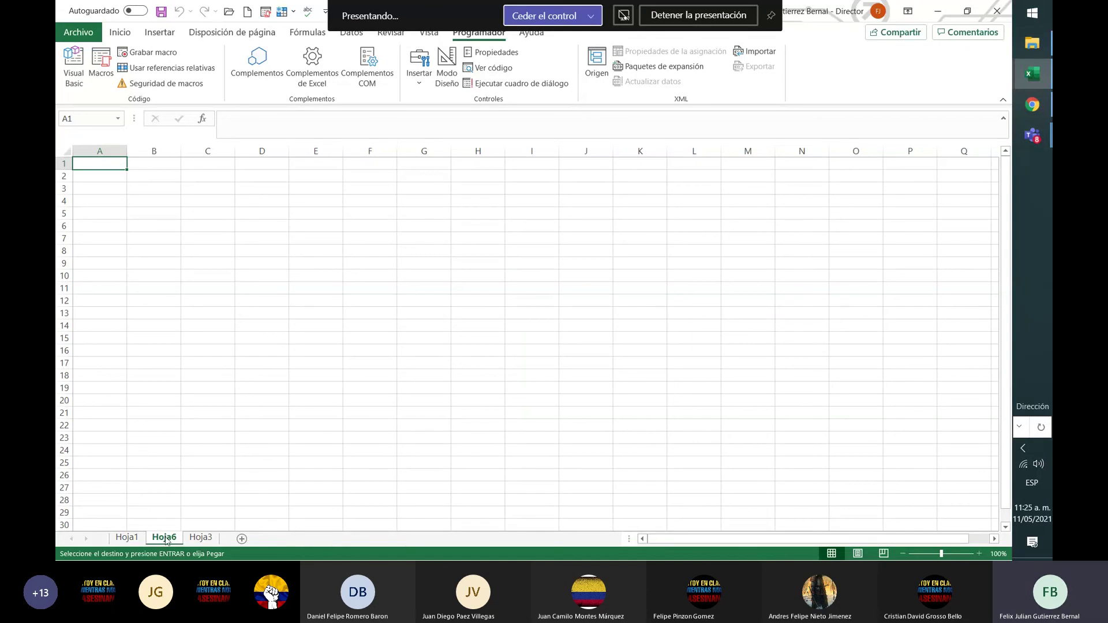
left_click(202, 537)
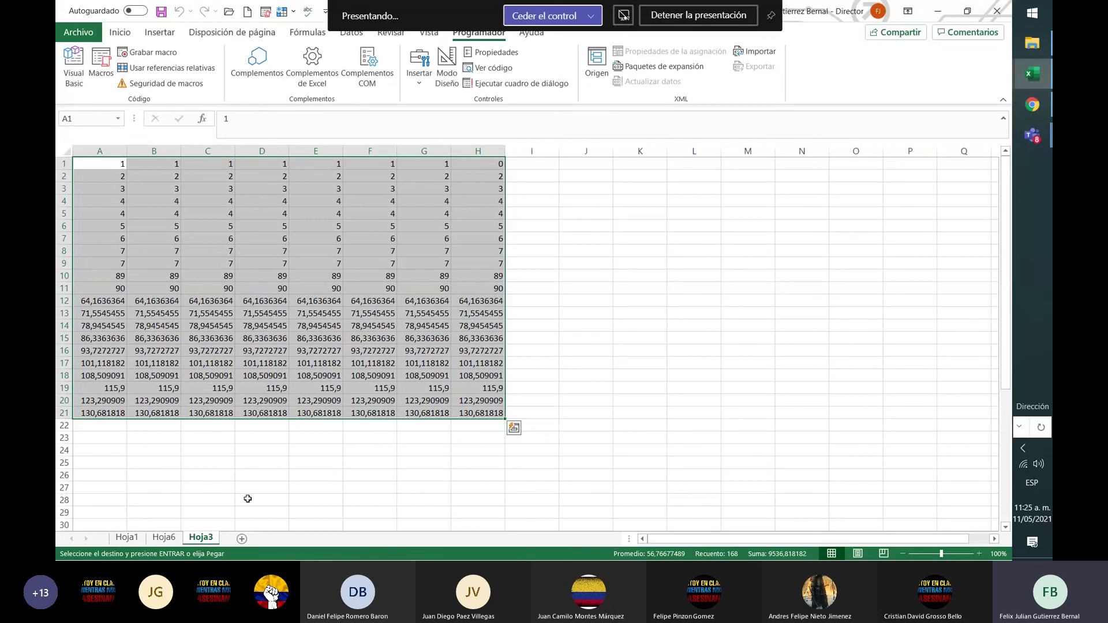
left_click(159, 538)
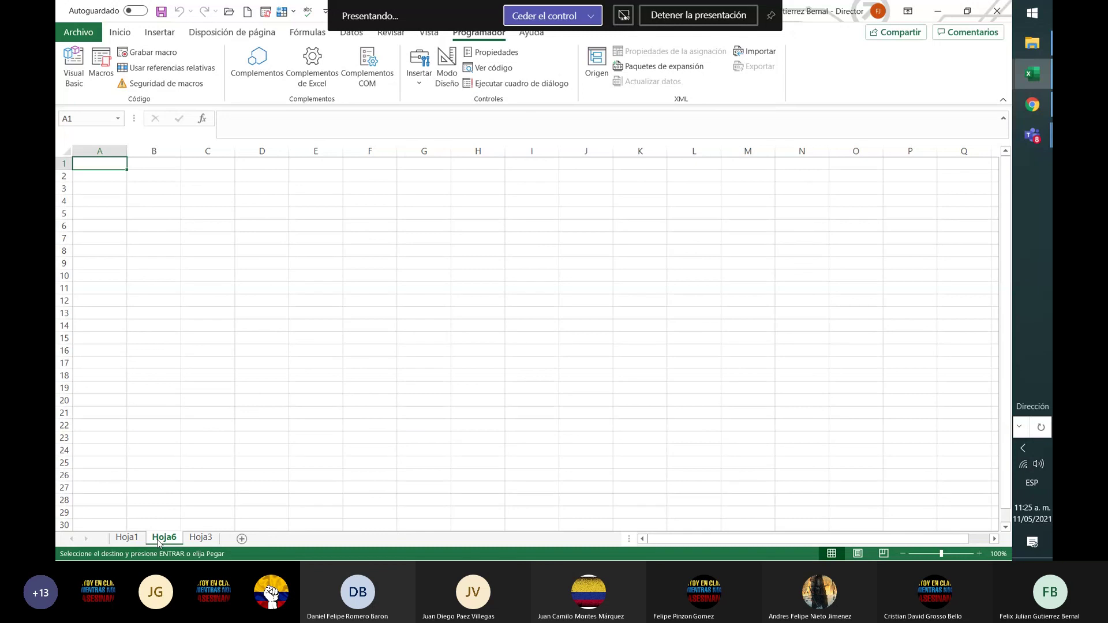
Switch to the Microsoft Teams meeting window and open its list of additional meeting actions
left_click(1041, 152)
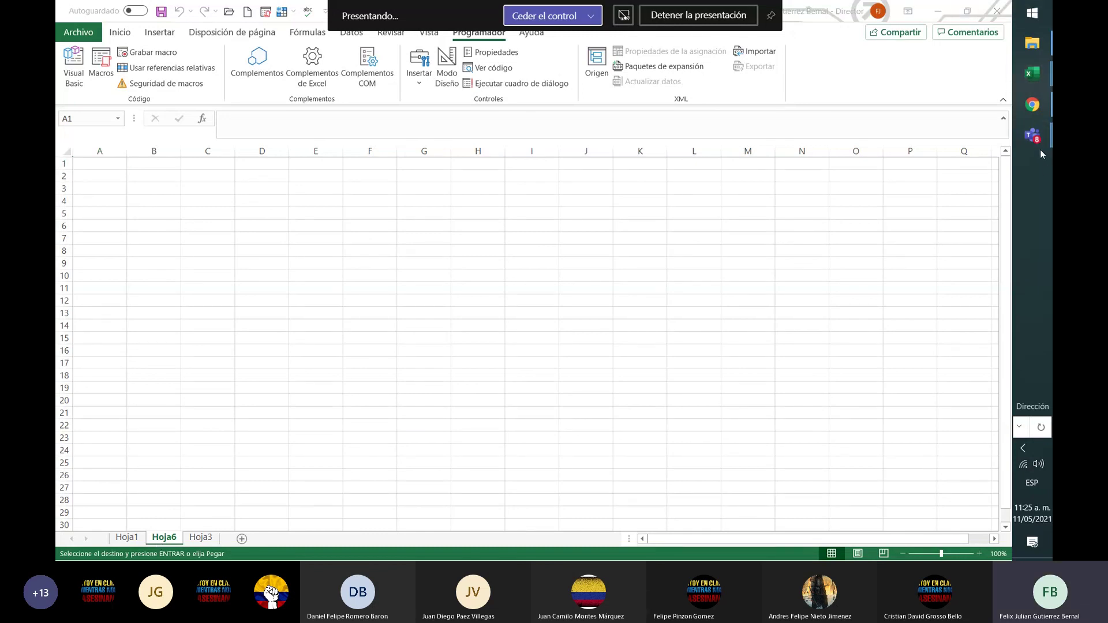
left_click(923, 191)
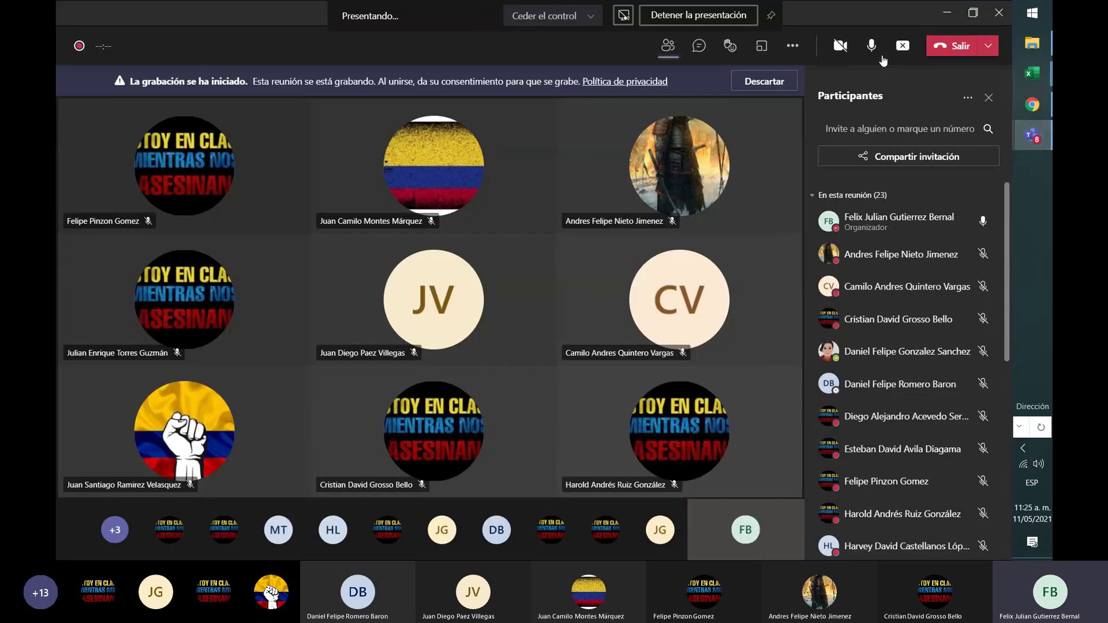
left_click(791, 47)
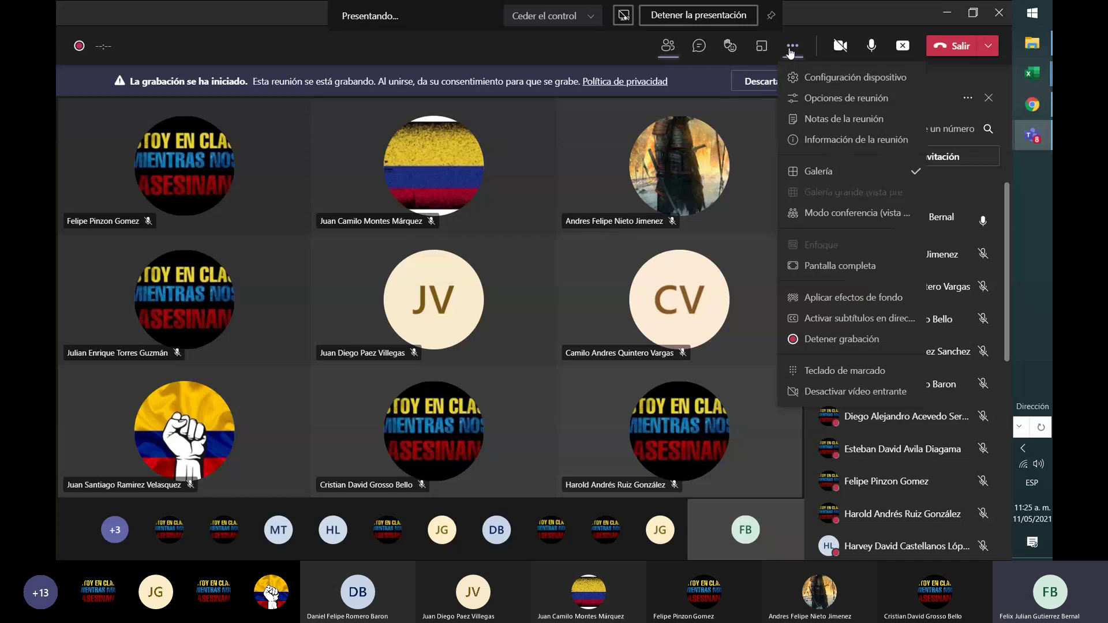